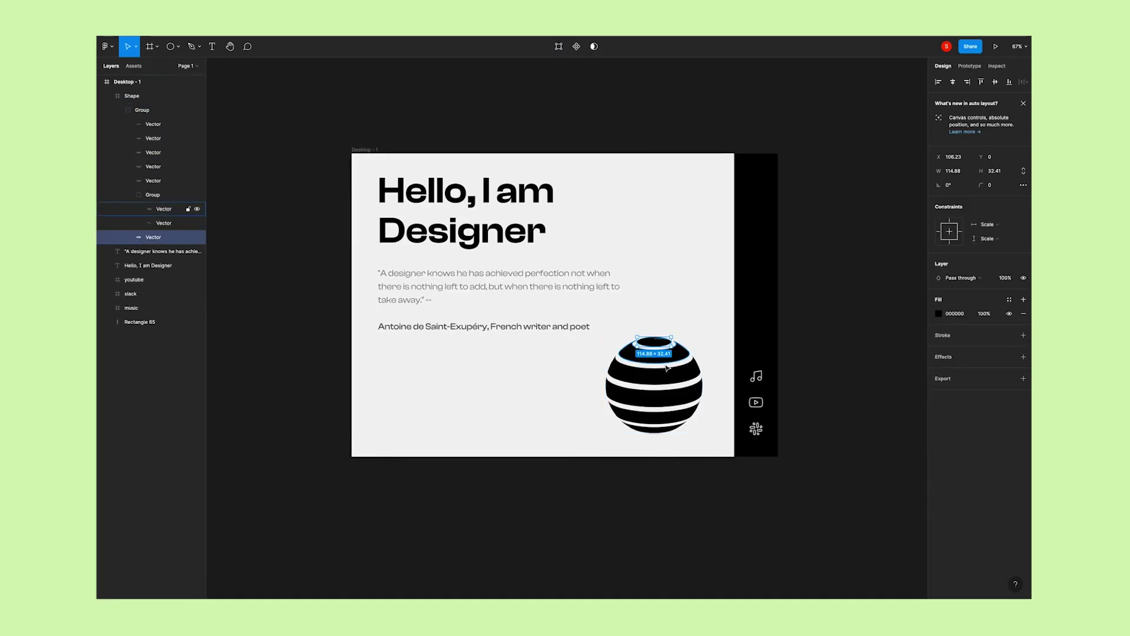
Select the sphere's four black stripe vectors
{"action": "left_click", "coordinate": [667, 382], "text": "shift"}
{"action": "left_click", "coordinate": [667, 402], "text": "shift"}
{"action": "left_click", "coordinate": [667, 434], "text": "shift"}
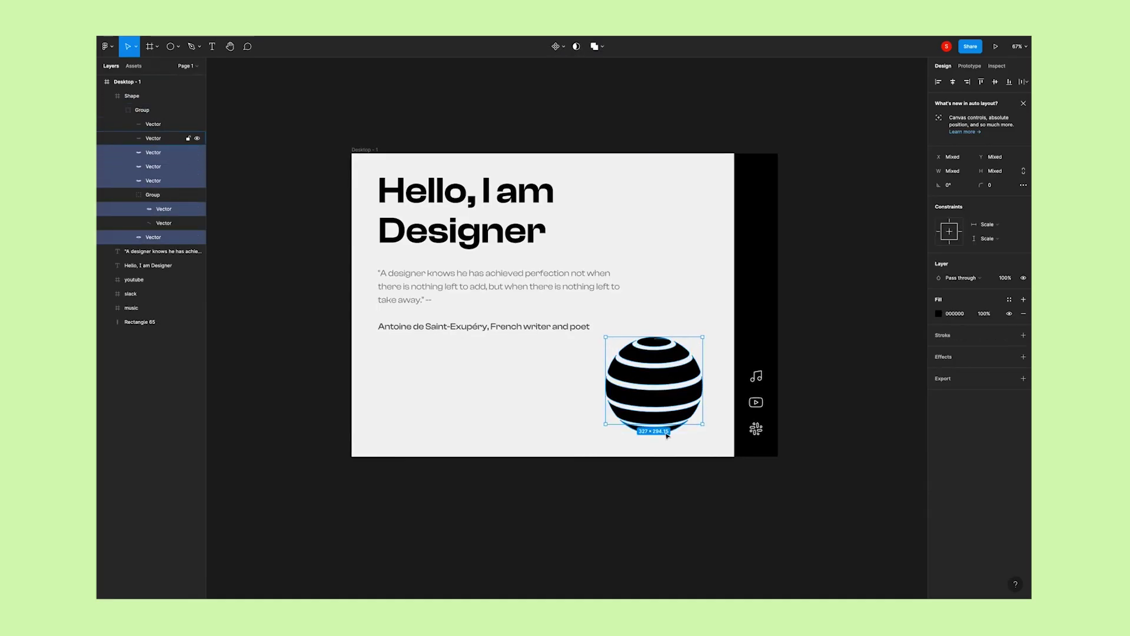
{"action": "left_click", "coordinate": [676, 431], "text": "shift"}
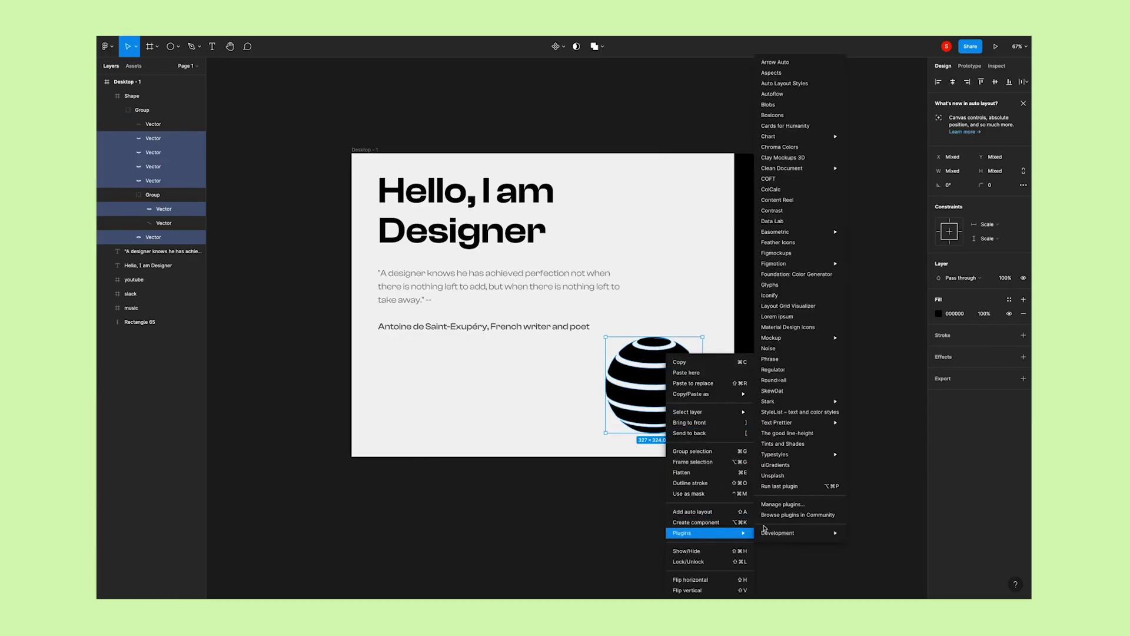
Fill the stripes with the yellow-green uiGradients linear gradient, then select the sphere's top band
{"action": "left_click", "coordinate": [775, 465]}
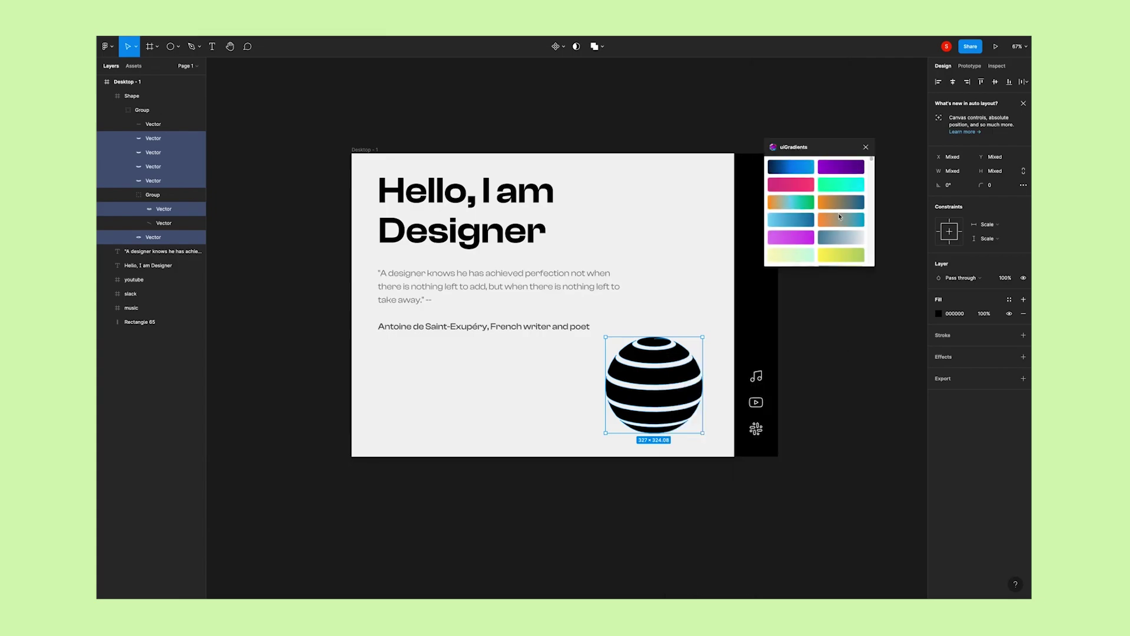
{"action": "left_click", "coordinate": [849, 258]}
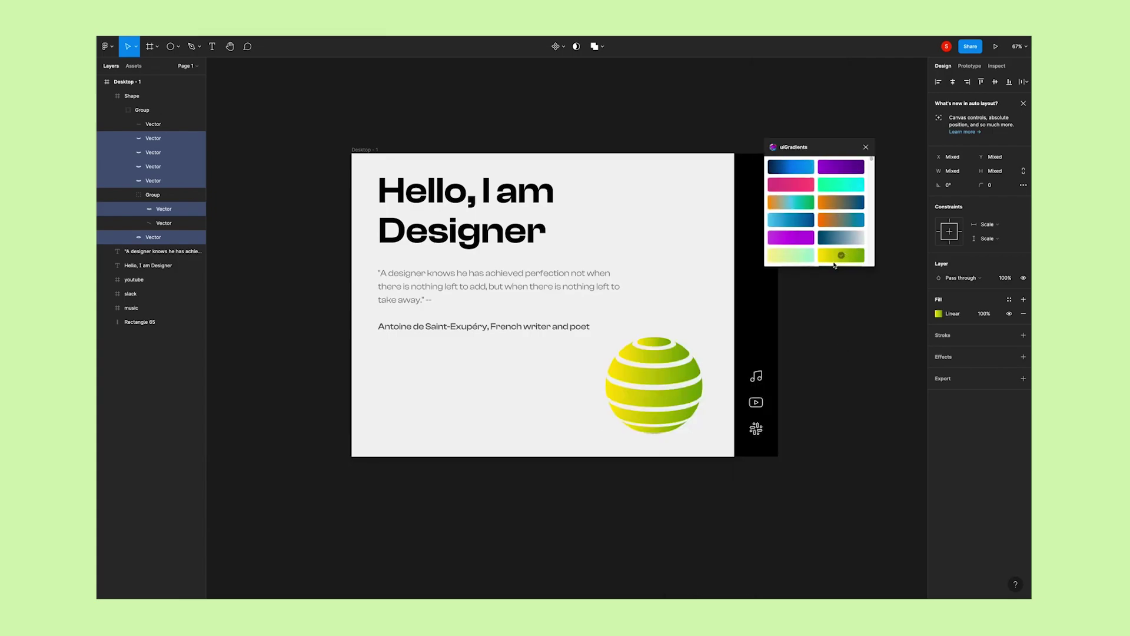
{"action": "left_click", "coordinate": [802, 257]}
{"action": "left_click", "coordinate": [845, 260]}
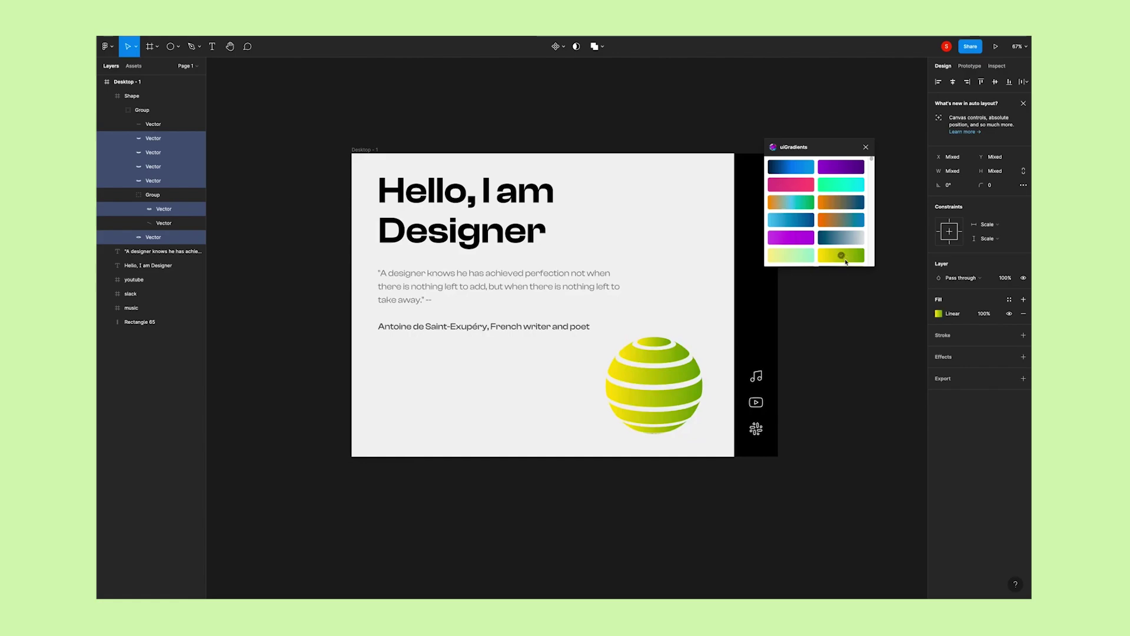
{"action": "left_click", "coordinate": [865, 148]}
{"action": "left_click", "coordinate": [132, 95]}
{"action": "left_click", "coordinate": [153, 236]}
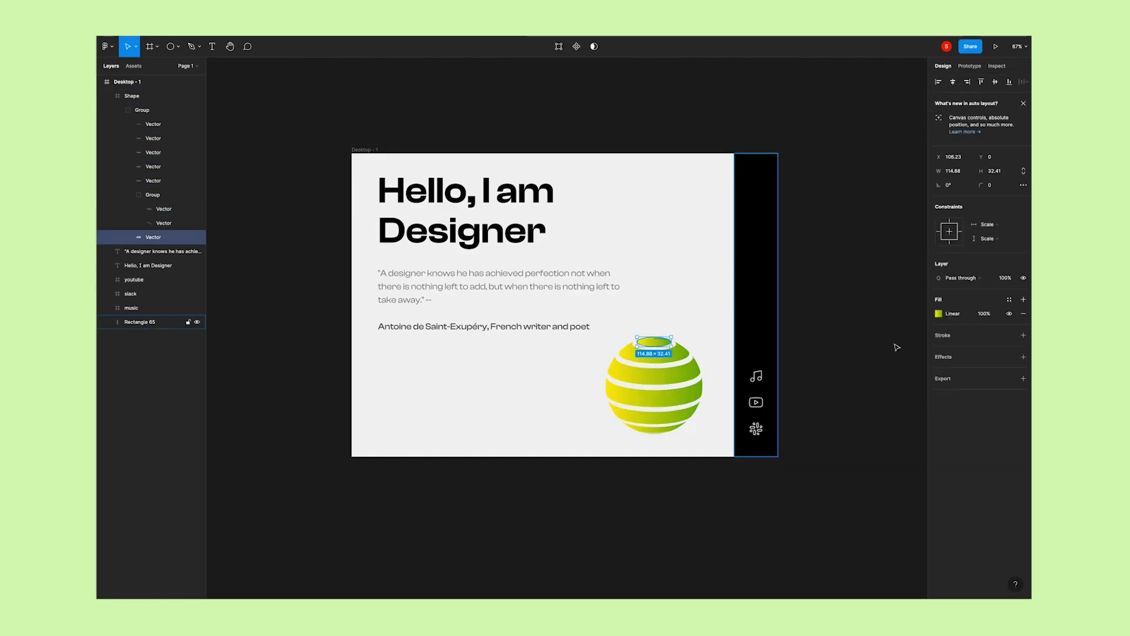
{"action": "left_click", "coordinate": [939, 313]}
{"action": "left_click", "coordinate": [833, 336]}
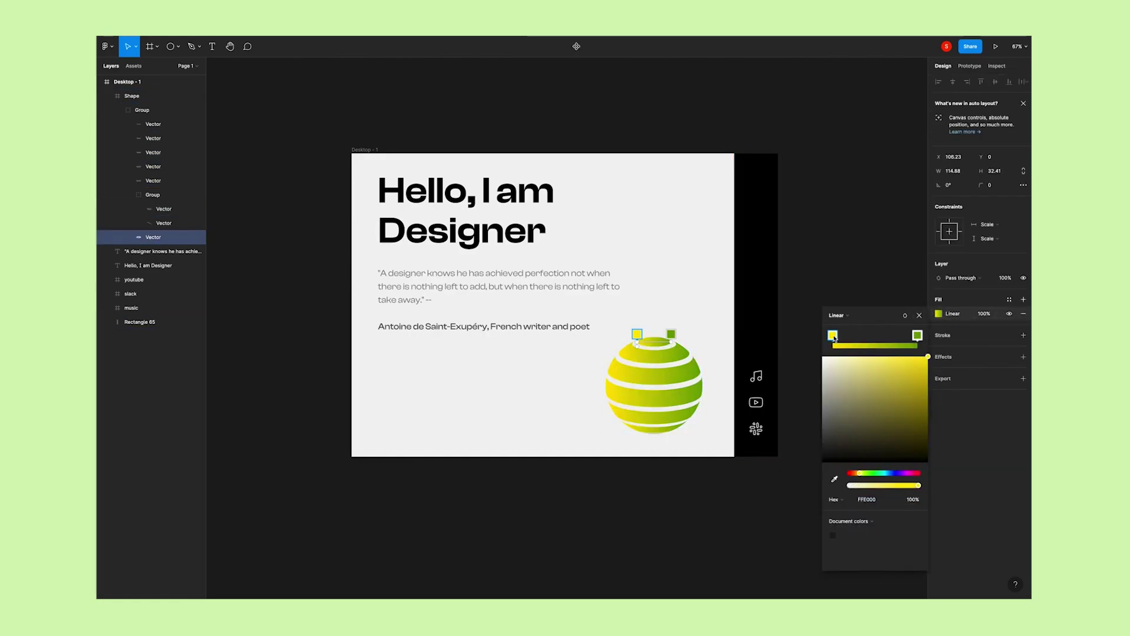
{"action": "left_click", "coordinate": [917, 335]}
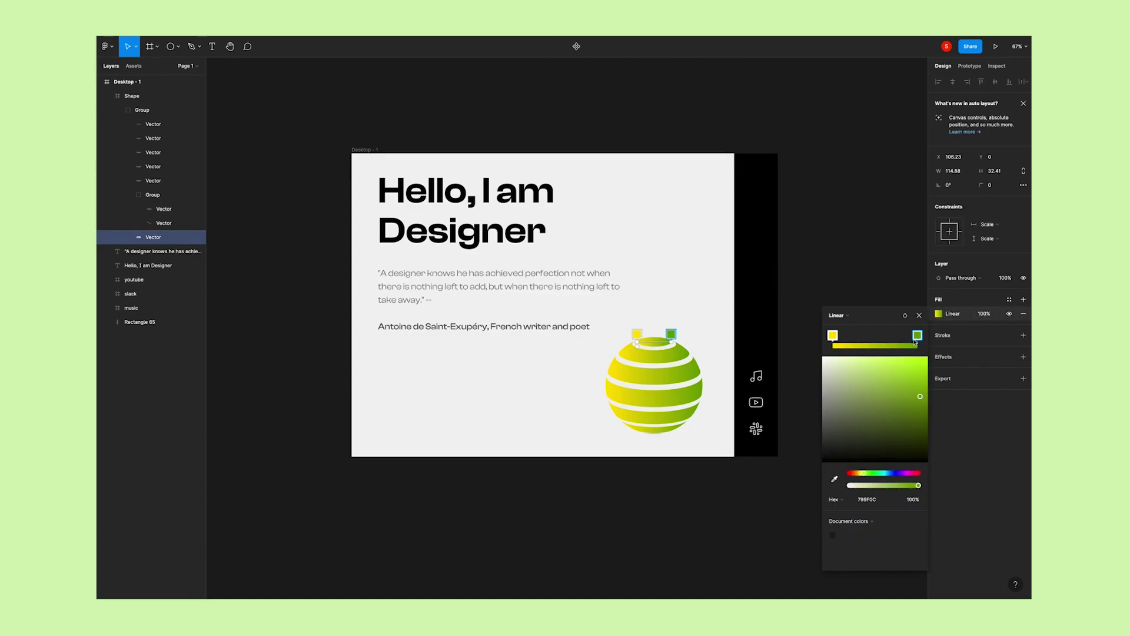
{"action": "left_click", "coordinate": [920, 315]}
{"action": "left_click", "coordinate": [876, 297]}
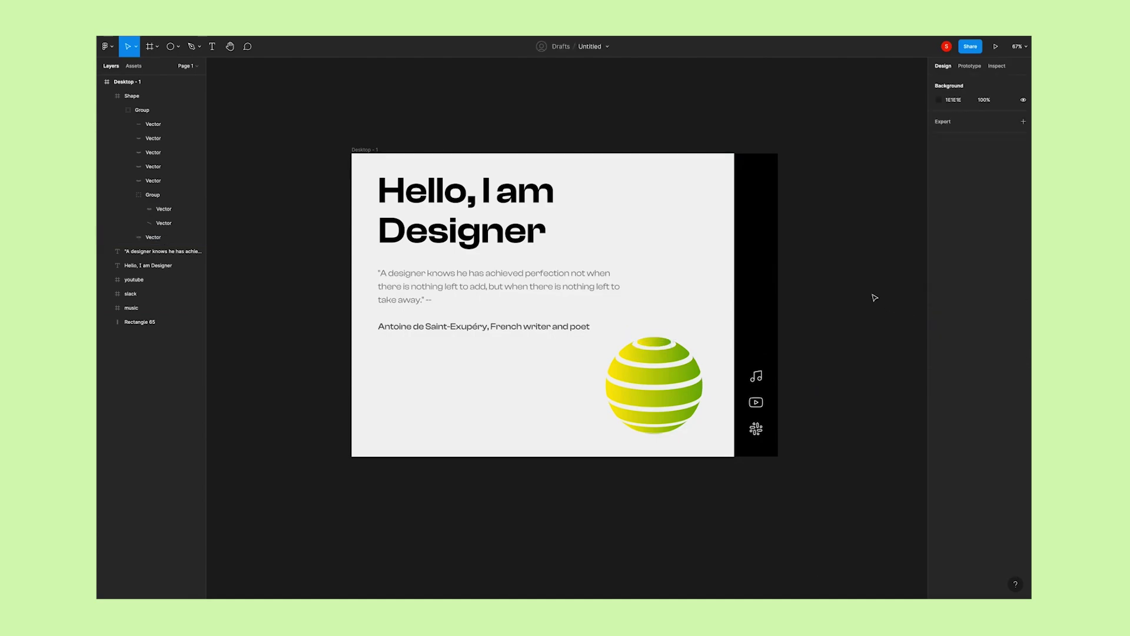
{"action": "scroll", "coordinate": [765, 309], "scroll_direction": "down", "scroll_amount": 2}
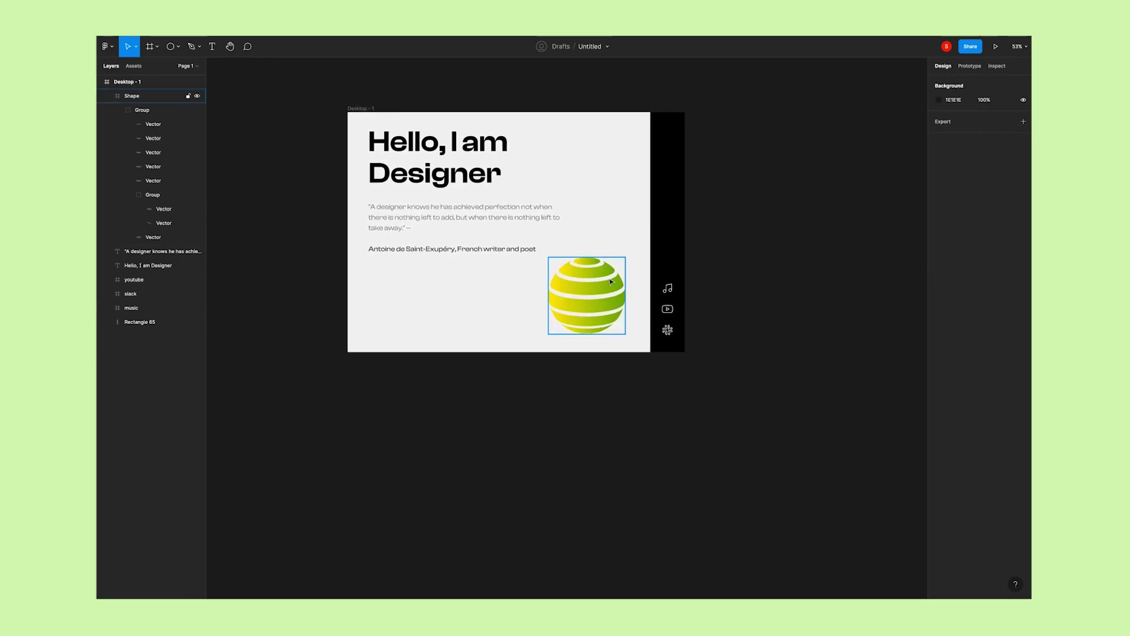
Place a copy of the gradient sphere below the frame
{"action": "left_click", "coordinate": [584, 276]}
{"action": "left_click_drag", "start_coordinate": [584, 277], "coordinate": [585, 388]}
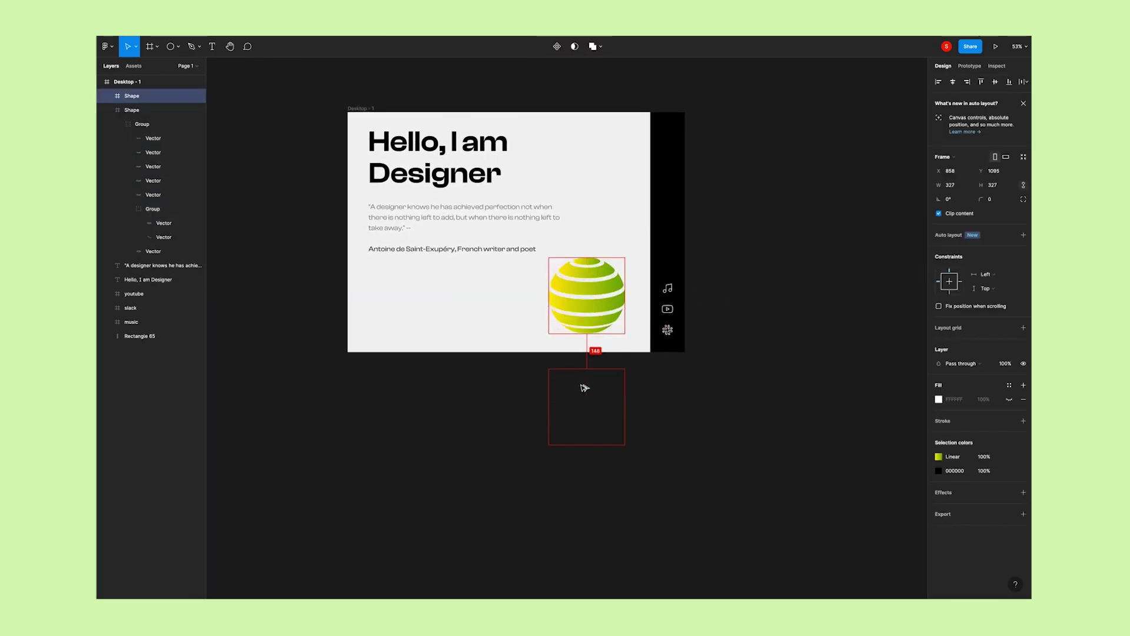
{"action": "left_click", "coordinate": [474, 392]}
Draw a 327-wide circle beside the sphere copy
{"action": "left_click", "coordinate": [178, 47]}
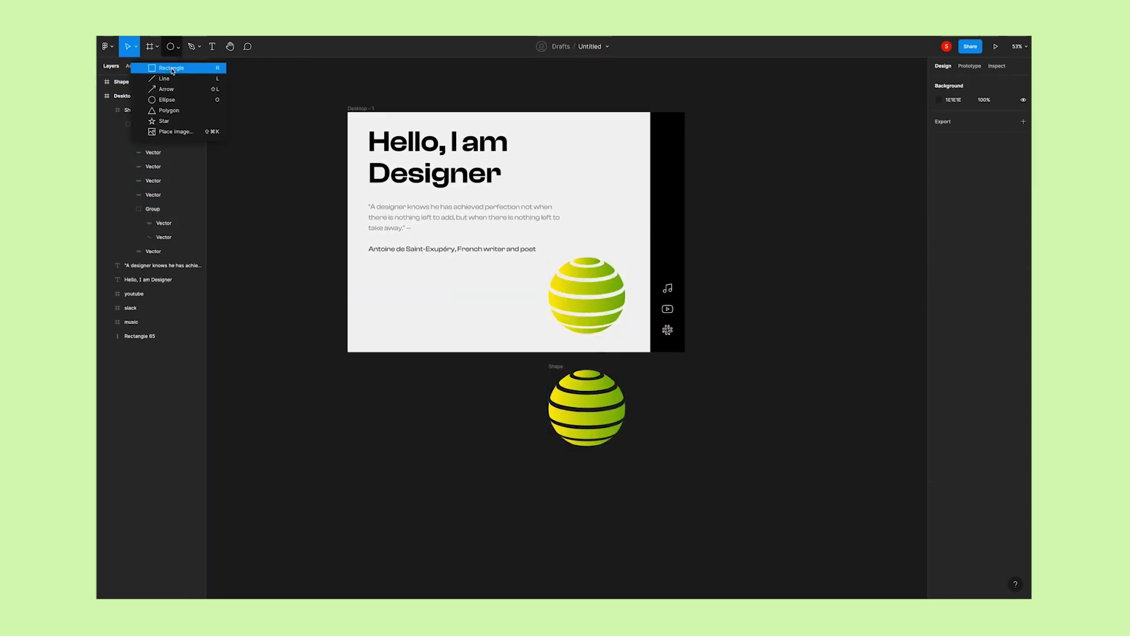
{"action": "left_click", "coordinate": [174, 106]}
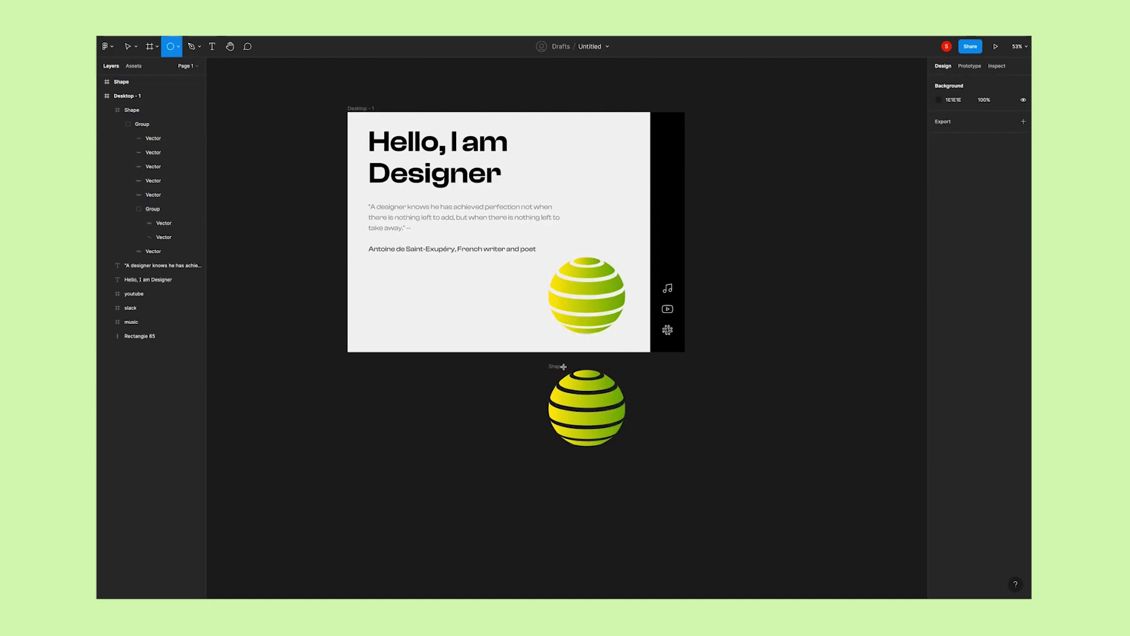
{"action": "left_click_drag", "start_coordinate": [436, 384], "coordinate": [508, 455]}
{"action": "left_click", "coordinate": [960, 172]}
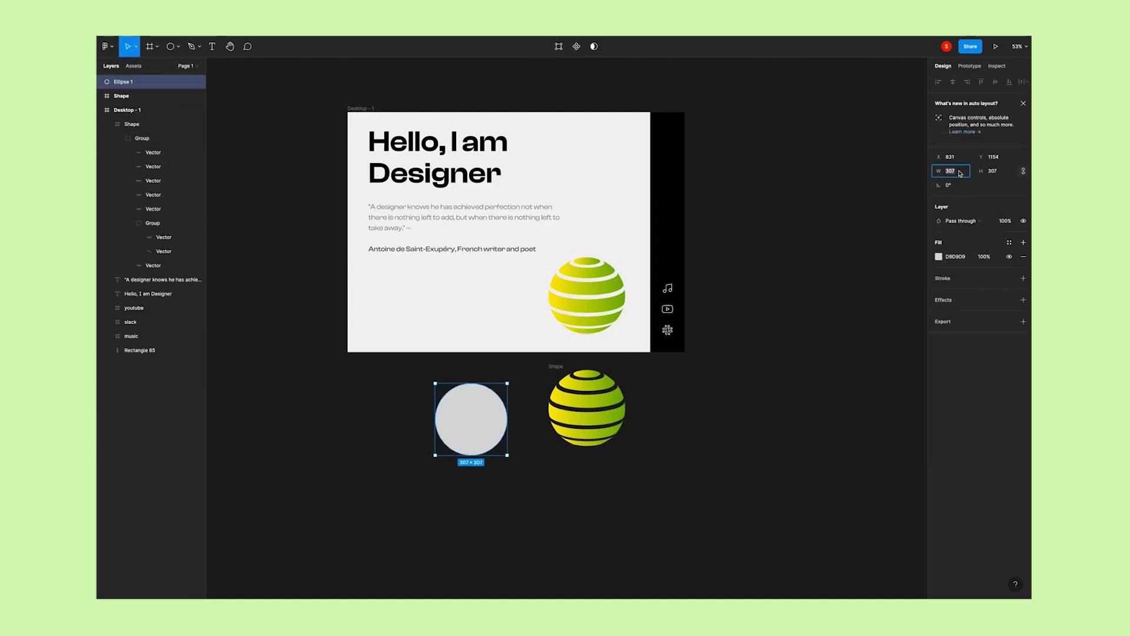
{"action": "type", "text": "3"}
{"action": "key", "text": "Return"}
Fill the circle with pure white FFFFFF
{"action": "left_click", "coordinate": [488, 495]}
{"action": "left_click", "coordinate": [499, 405]}
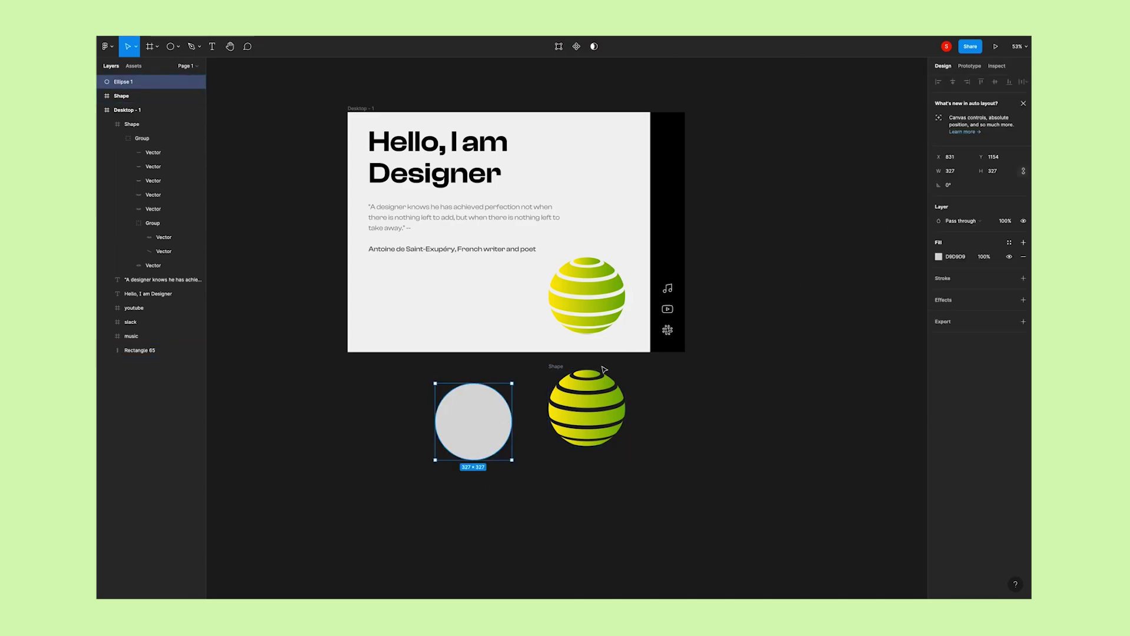
{"action": "key", "text": "i"}
{"action": "left_click", "coordinate": [476, 301]}
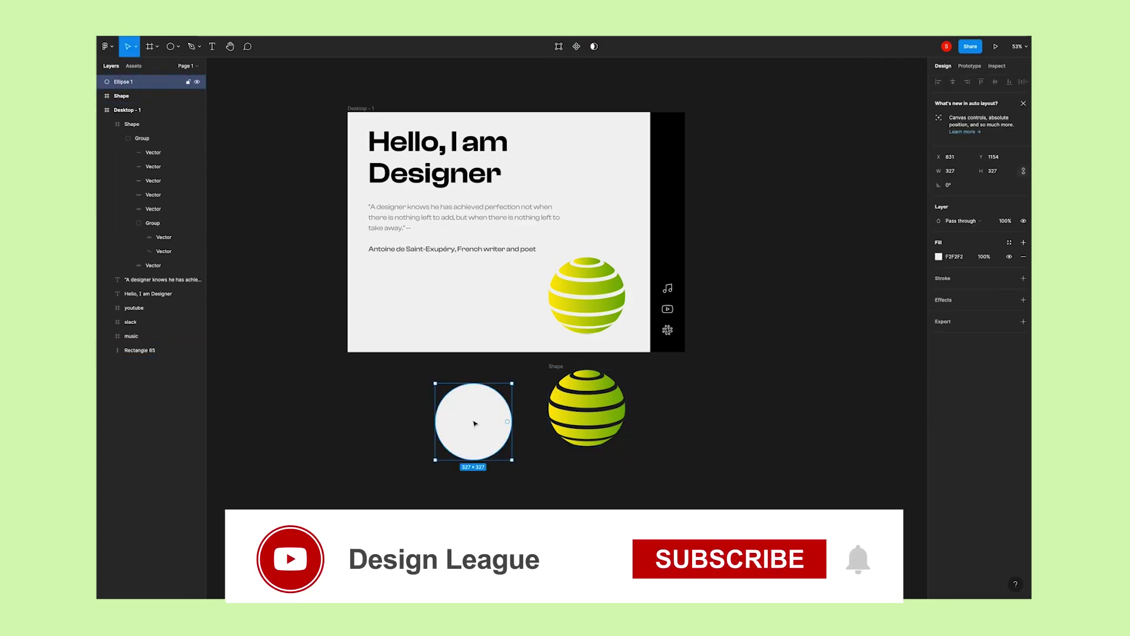
{"action": "left_click", "coordinate": [938, 257]}
{"action": "left_click", "coordinate": [823, 268]}
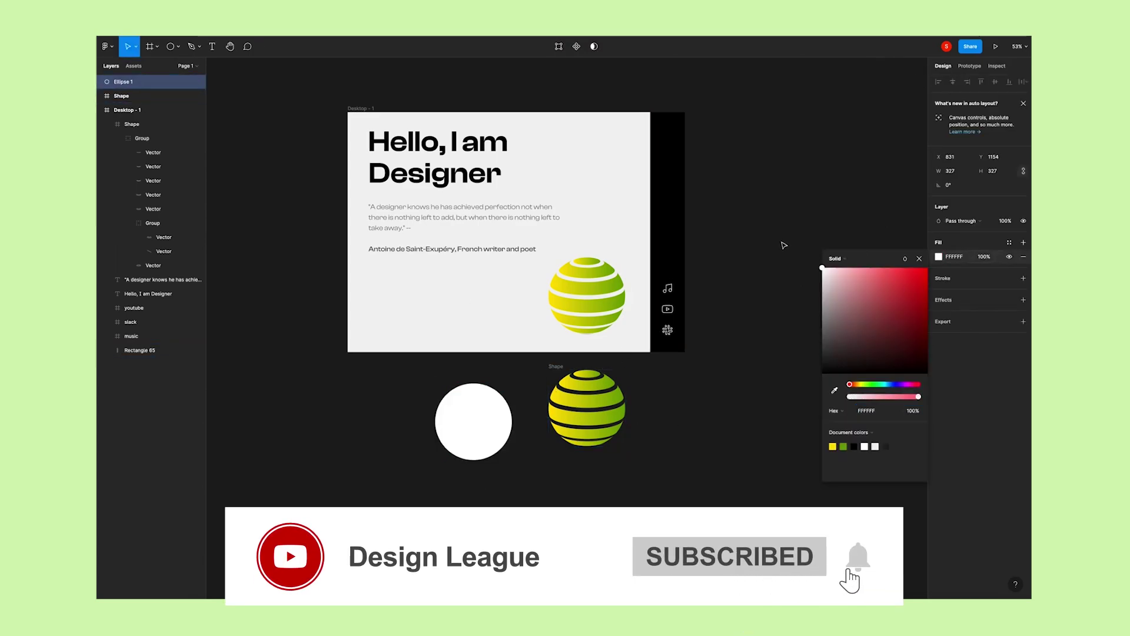
Stack the sphere copy in front of the white circle and delete the original sphere
{"action": "left_click", "coordinate": [920, 259]}
{"action": "left_click_drag", "start_coordinate": [561, 368], "coordinate": [448, 381]}
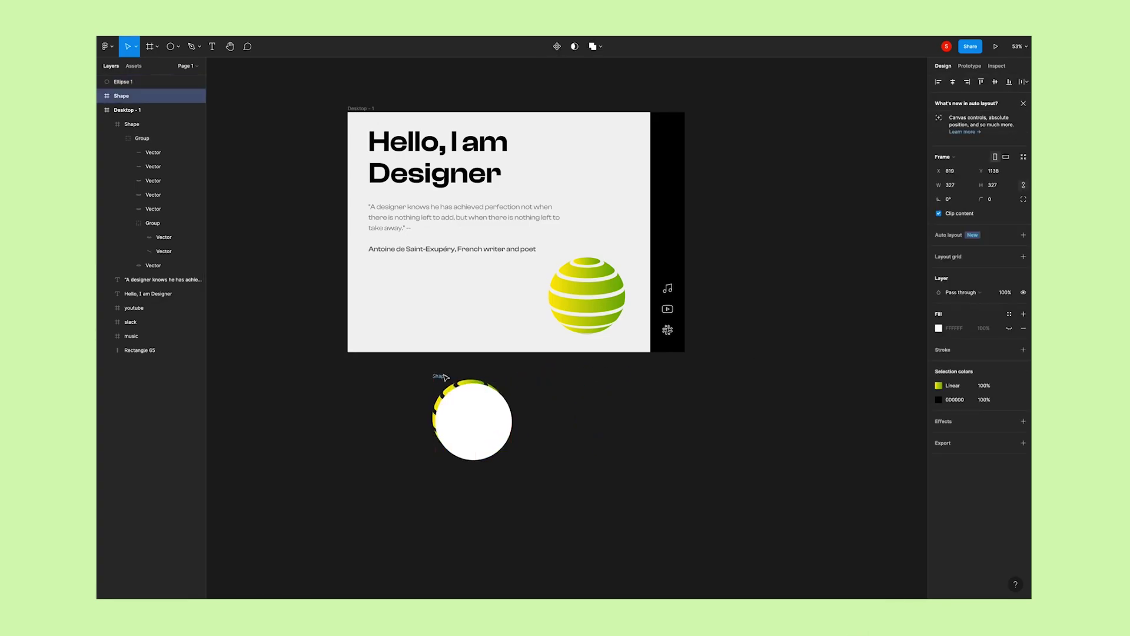
{"action": "key", "text": "ctrl+]"}
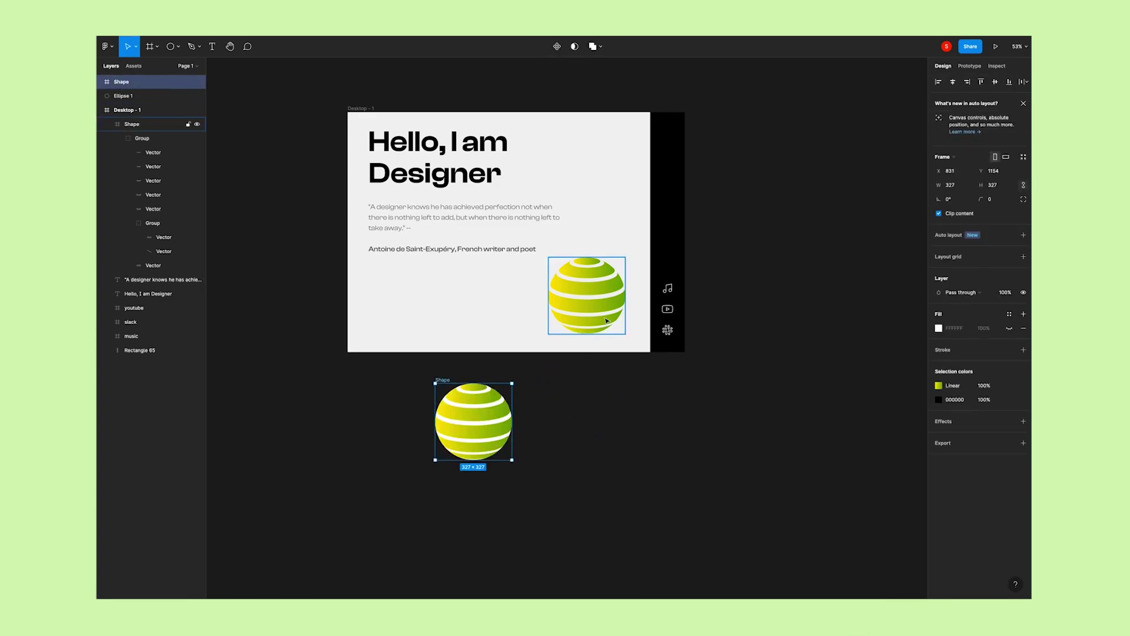
{"action": "left_click", "coordinate": [589, 289]}
{"action": "key", "text": "Delete"}
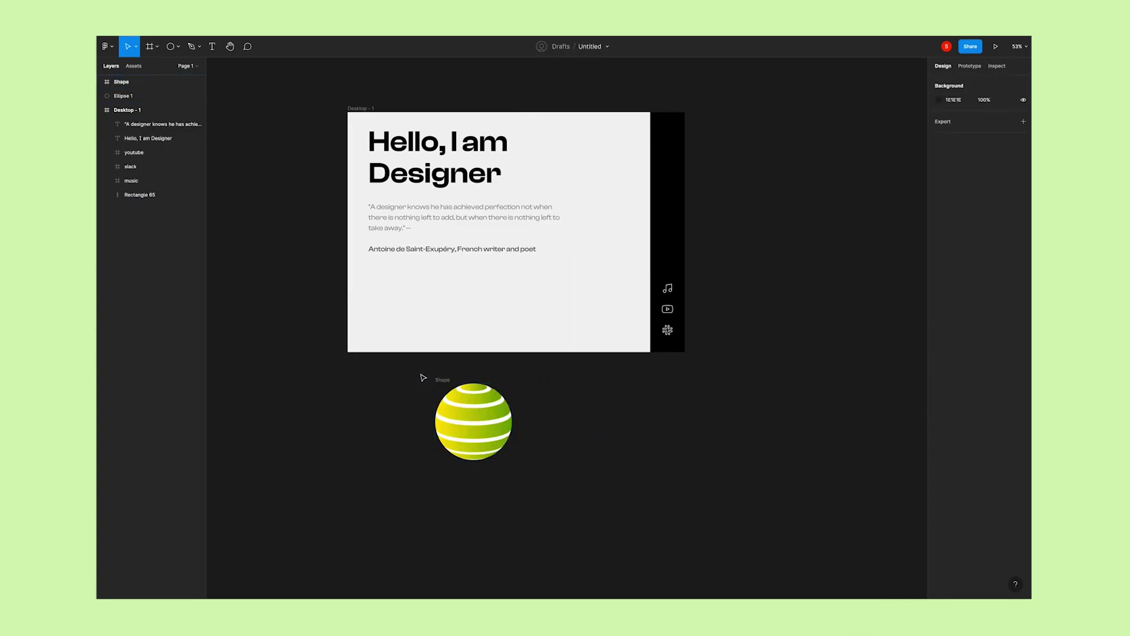
Wrap the sphere and circle in a frame named 'Shape'
{"action": "left_click_drag", "start_coordinate": [423, 377], "coordinate": [580, 499]}
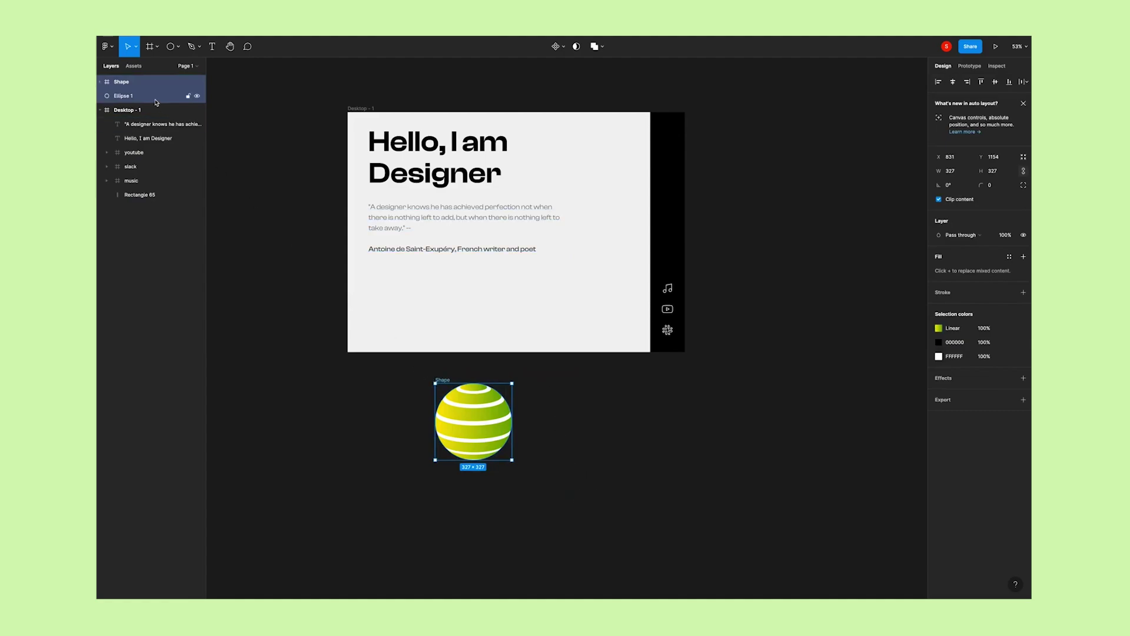
{"action": "key", "text": "ctrl+alt+g"}
{"action": "double_click", "coordinate": [117, 83]}
{"action": "type", "text": "Sh"}
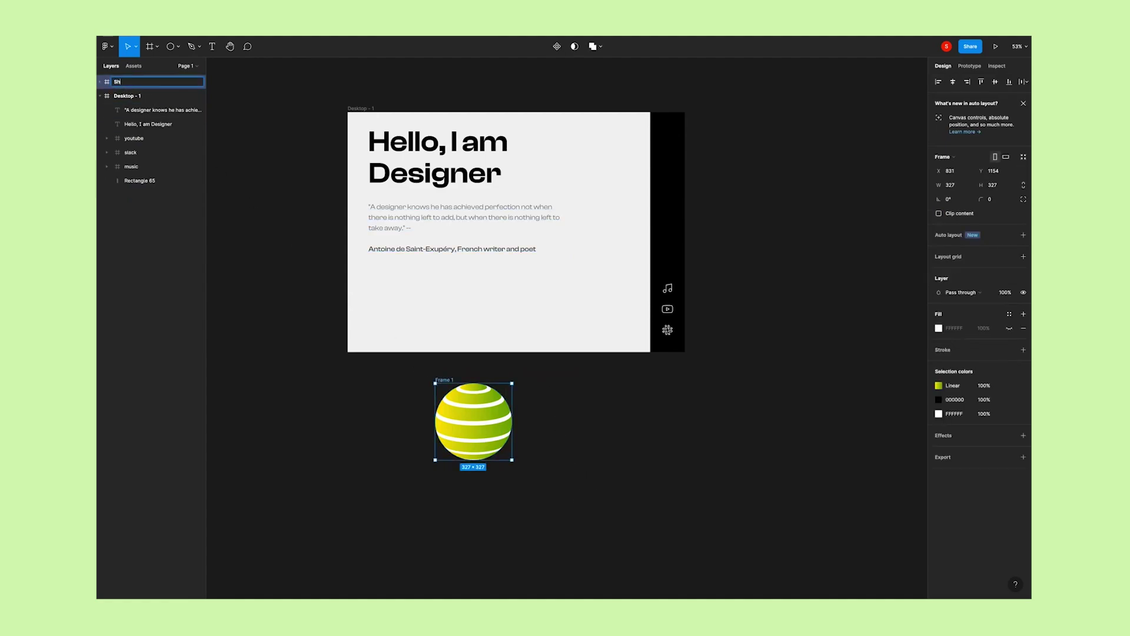
{"action": "key", "text": "Return"}
Move the Shape frame into Desktop - 1's lower right
{"action": "left_click", "coordinate": [100, 83]}
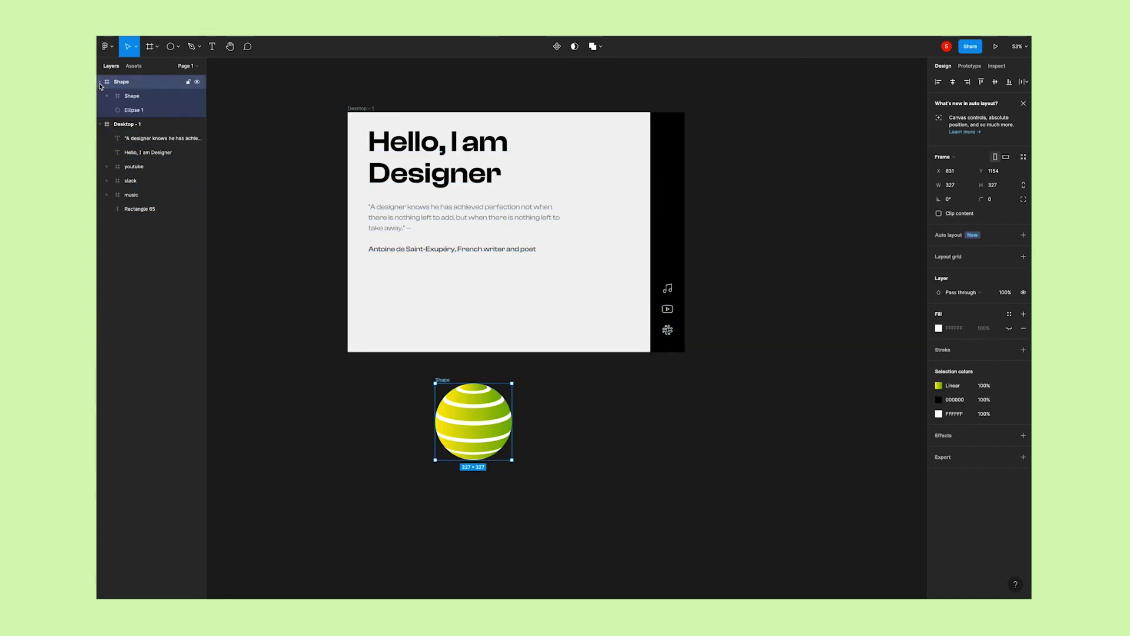
{"action": "left_click", "coordinate": [232, 225]}
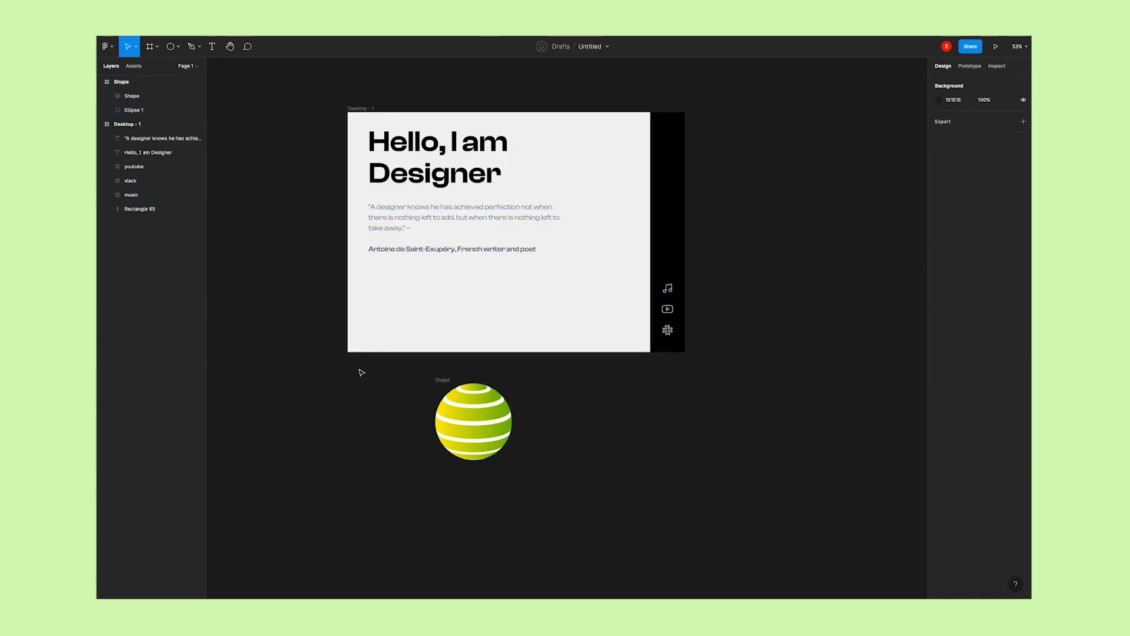
{"action": "left_click", "coordinate": [437, 381]}
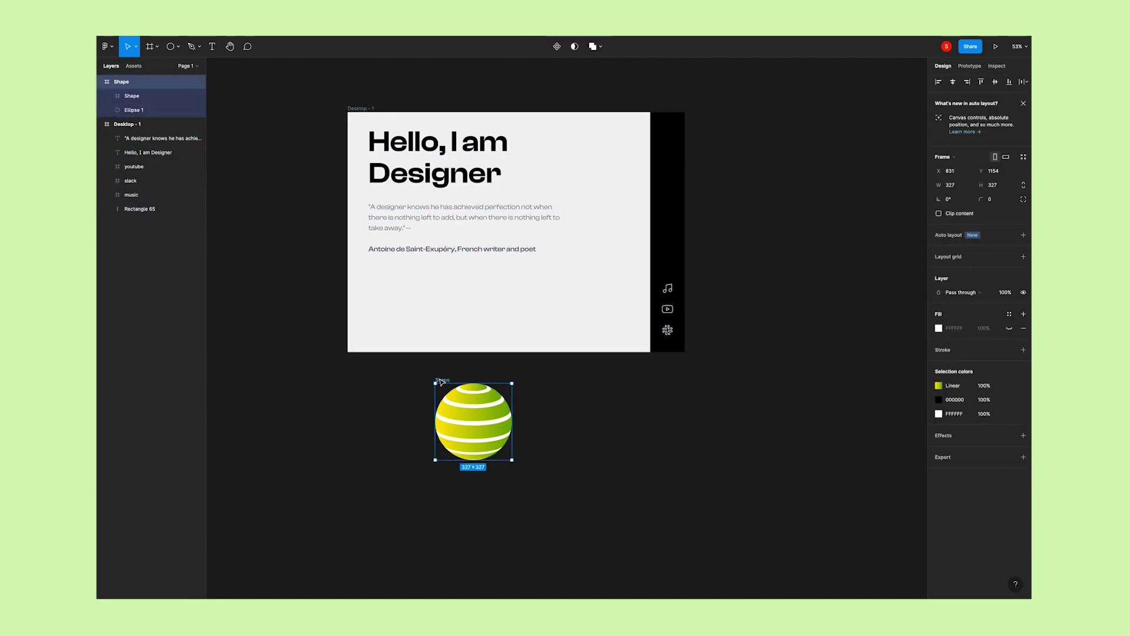
{"action": "left_click_drag", "start_coordinate": [440, 382], "coordinate": [561, 258]}
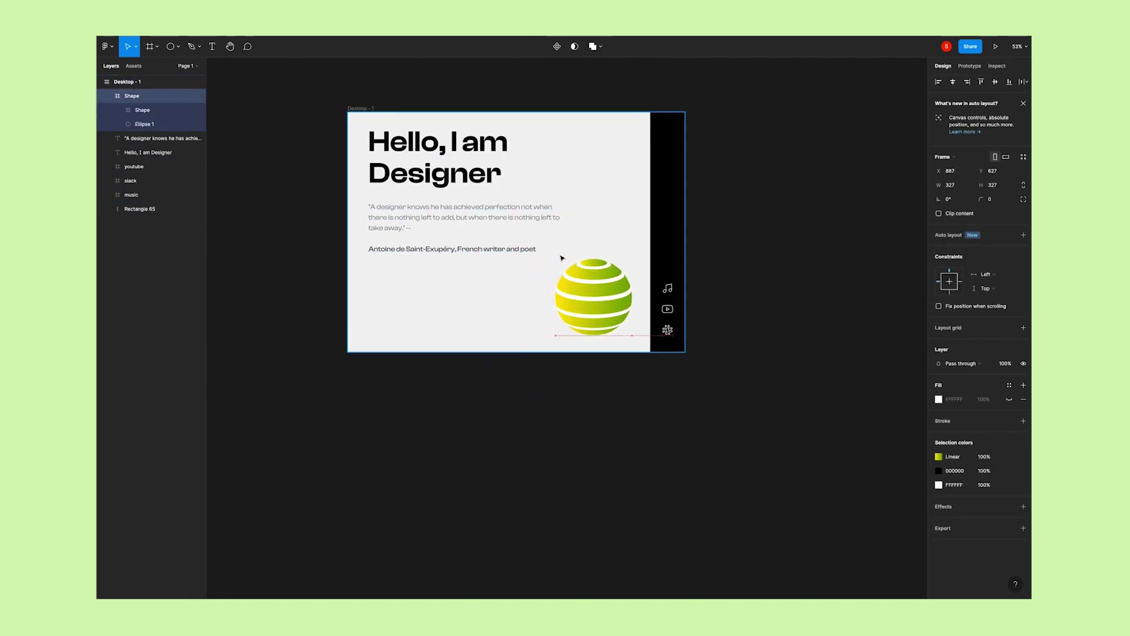
{"action": "left_click", "coordinate": [539, 372]}
{"action": "scroll", "coordinate": [583, 382], "scroll_direction": "right", "scroll_amount": 2}
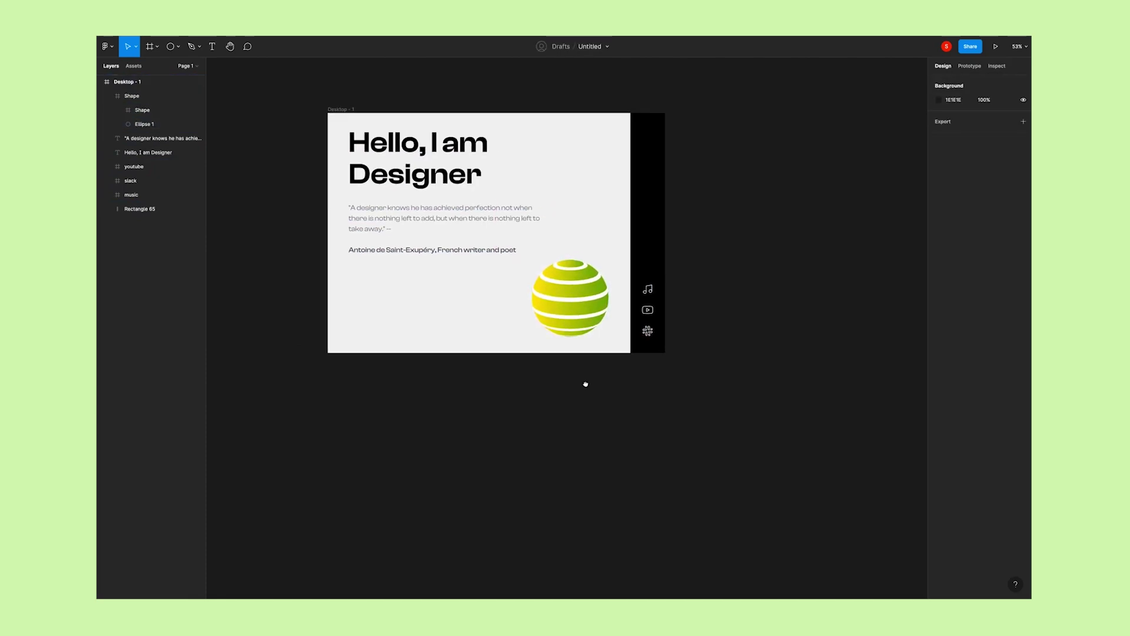
Apply the uiGradients gradient to sidebar Rectangle 65 and angle it diagonally
{"action": "left_click", "coordinate": [648, 208]}
{"action": "right_click", "coordinate": [640, 209]}
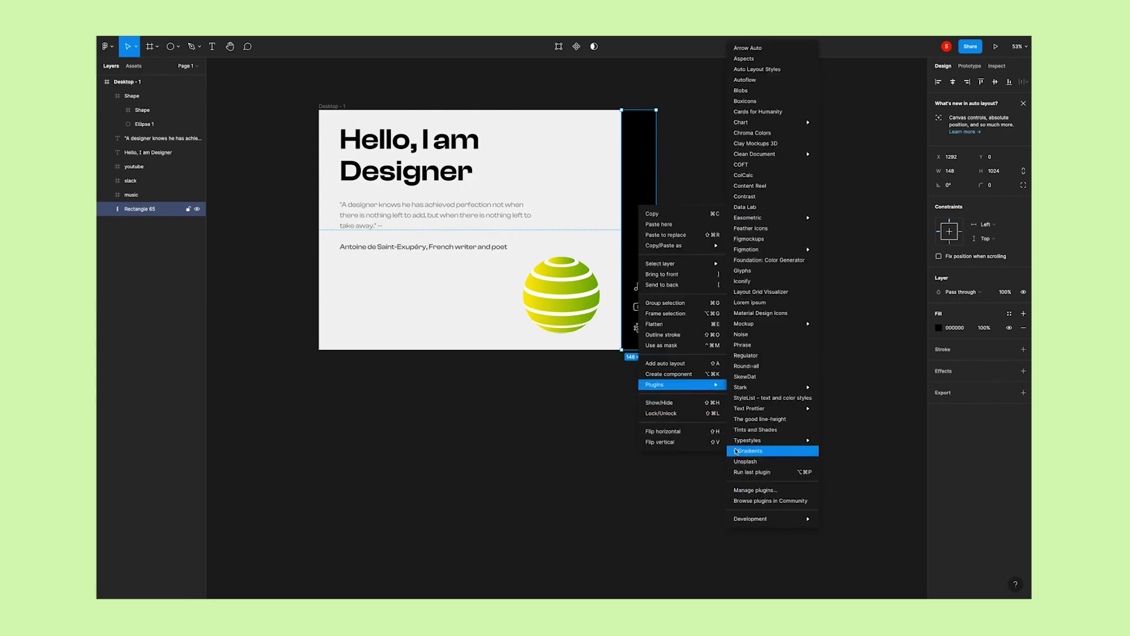
{"action": "left_click", "coordinate": [763, 452]}
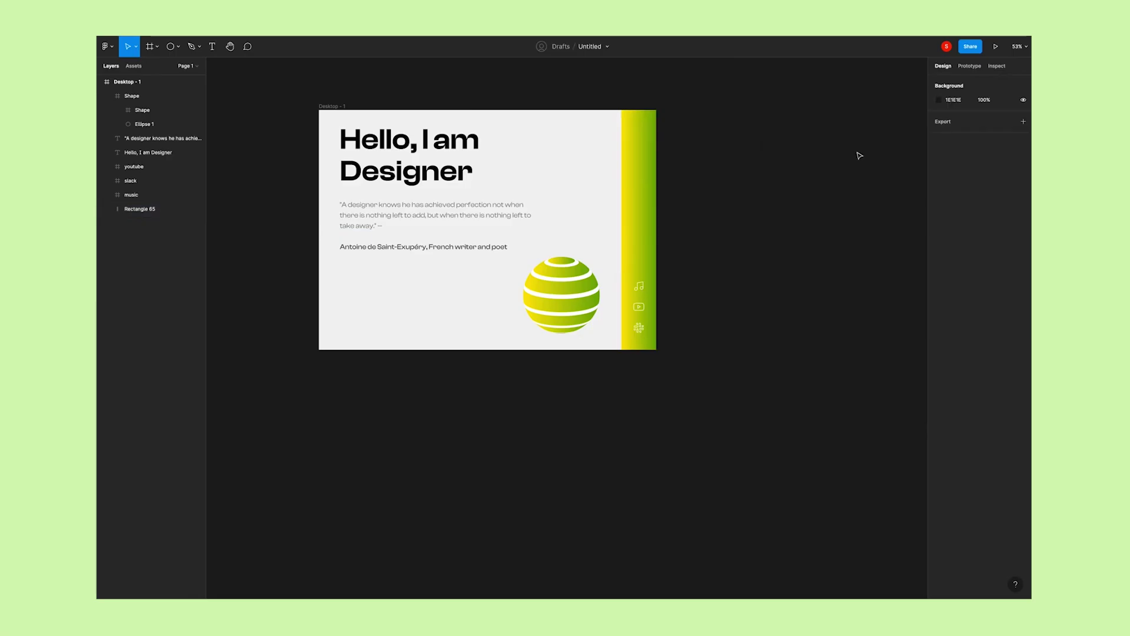
{"action": "left_click", "coordinate": [655, 169]}
{"action": "left_click", "coordinate": [939, 328]}
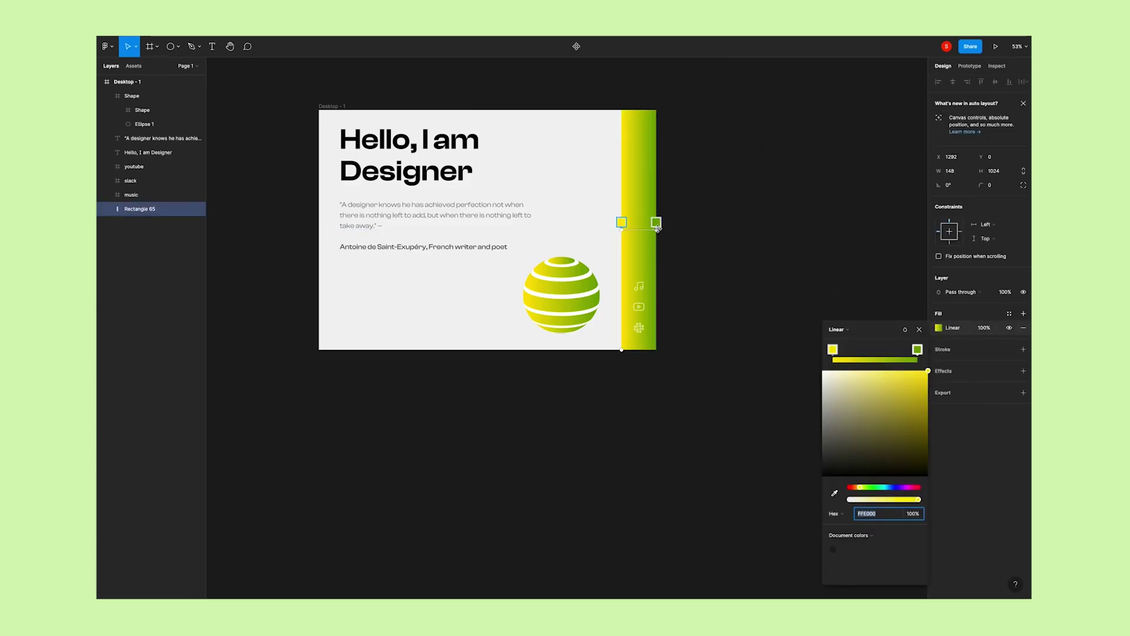
{"action": "mouse_move", "coordinate": [622, 230]}
{"action": "left_mouse_down"}
{"action": "mouse_move", "coordinate": [627, 247]}
{"action": "mouse_move", "coordinate": [614, 109]}
{"action": "left_mouse_up"}
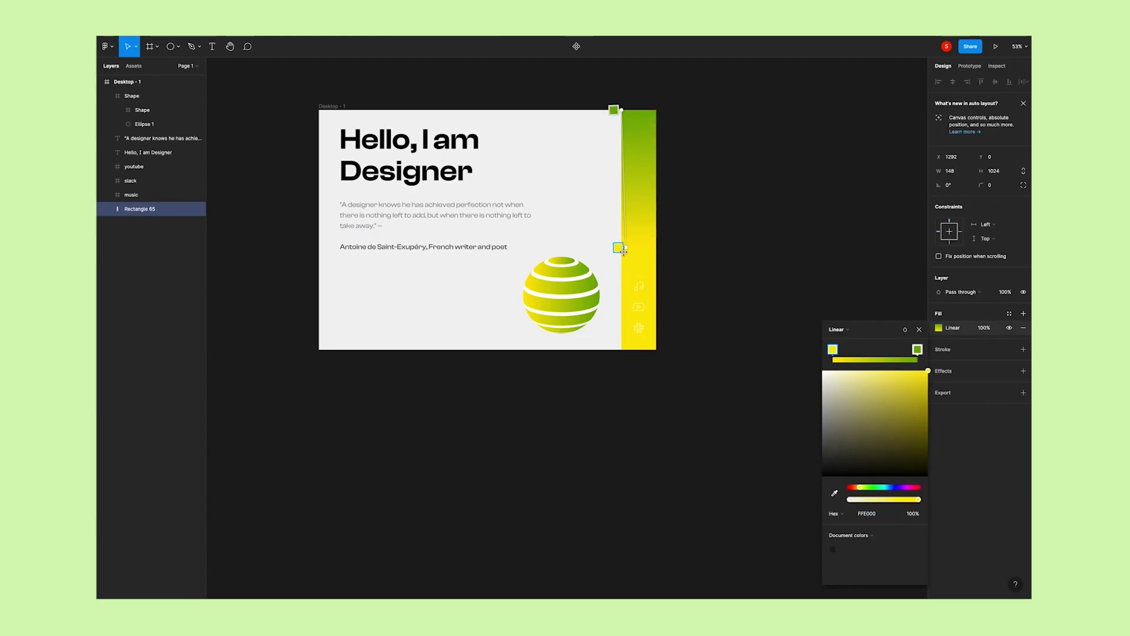
{"action": "left_click_drag", "start_coordinate": [618, 247], "coordinate": [649, 350]}
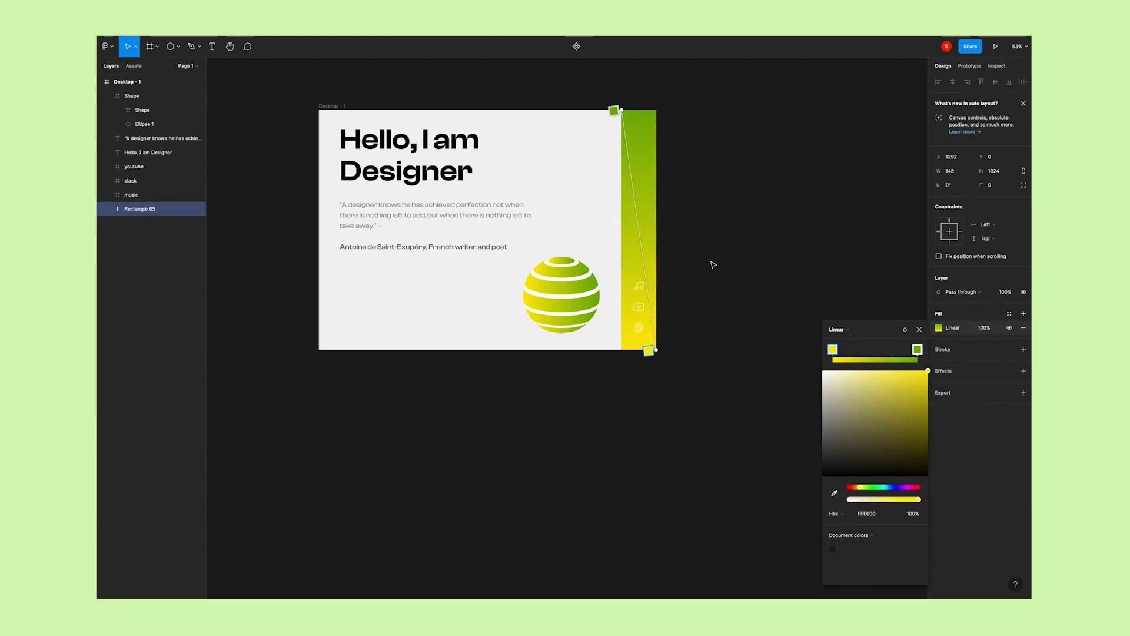
Add a darker middle gradient stop and brighten the top green stop
{"action": "left_click", "coordinate": [614, 112]}
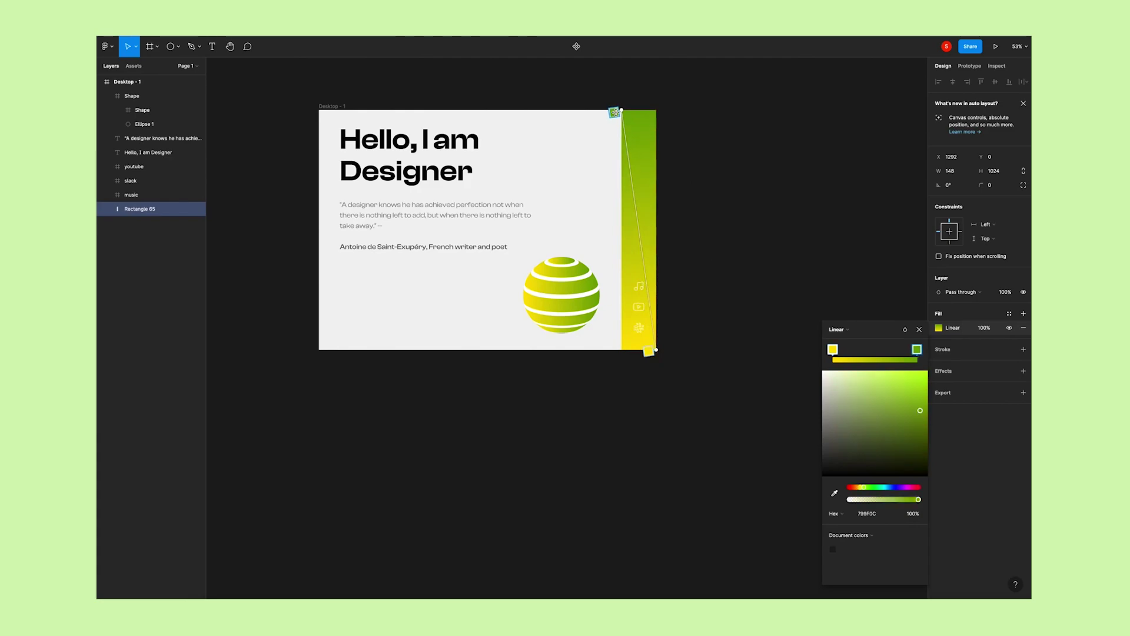
{"action": "left_click", "coordinate": [631, 182]}
{"action": "left_click_drag", "start_coordinate": [924, 408], "coordinate": [914, 409]}
{"action": "left_click_drag", "start_coordinate": [624, 182], "coordinate": [627, 201]}
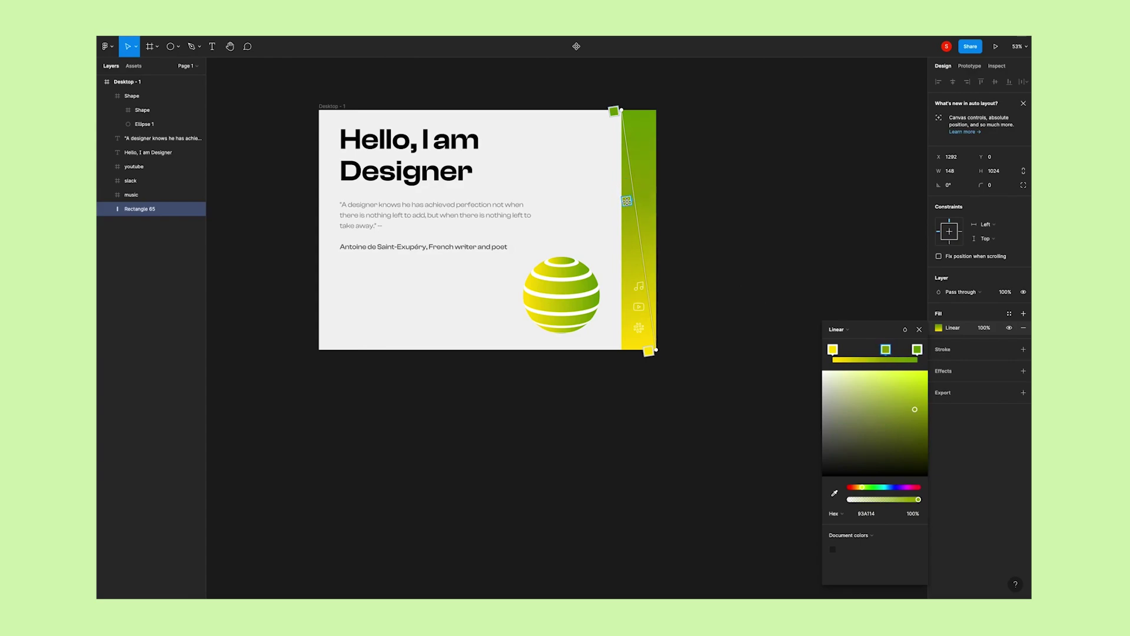
{"action": "left_click", "coordinate": [613, 111]}
{"action": "left_click_drag", "start_coordinate": [921, 411], "coordinate": [907, 390]}
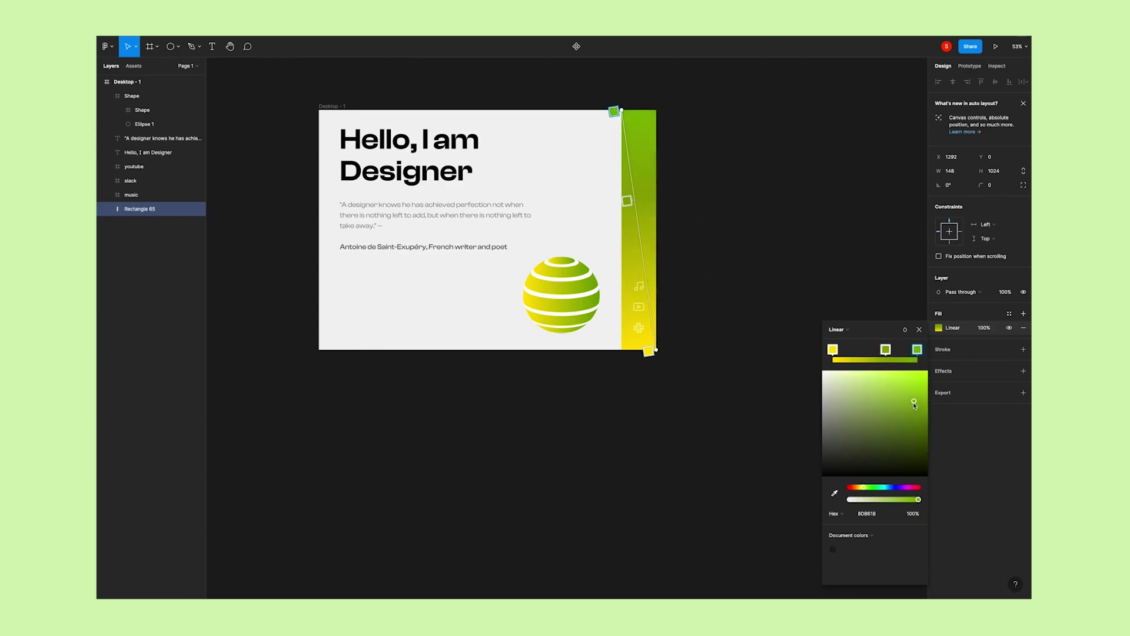
Add a brighter yellow-green stop and tone down the bottom yellow
{"action": "left_click", "coordinate": [643, 268]}
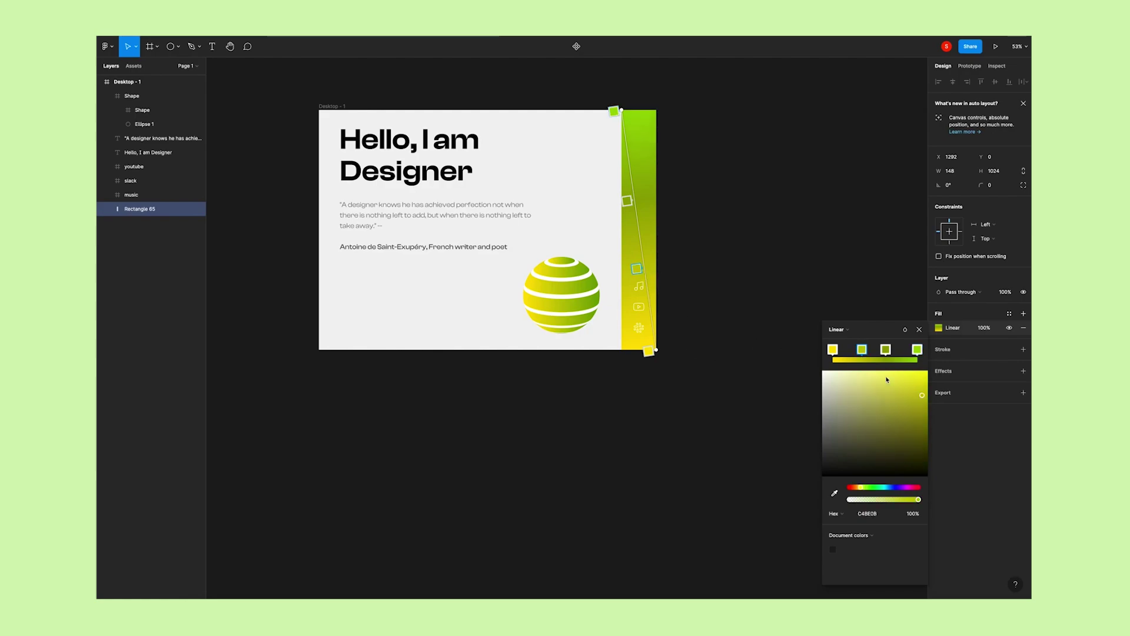
{"action": "left_click_drag", "start_coordinate": [920, 403], "coordinate": [890, 392]}
{"action": "left_click", "coordinate": [650, 351]}
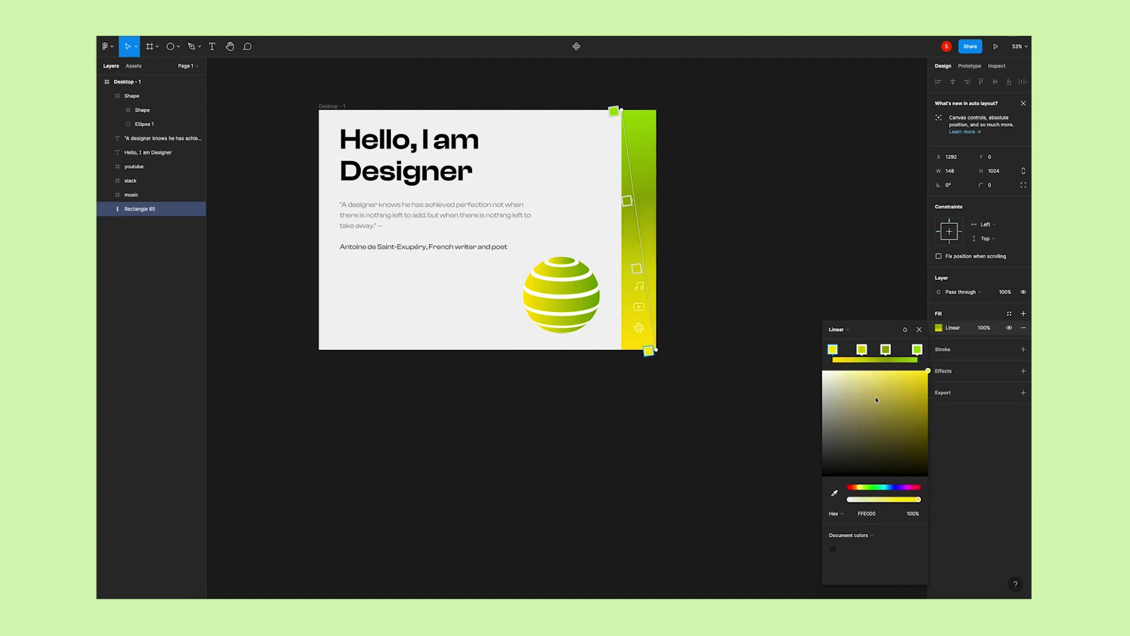
{"action": "left_click_drag", "start_coordinate": [928, 375], "coordinate": [917, 387]}
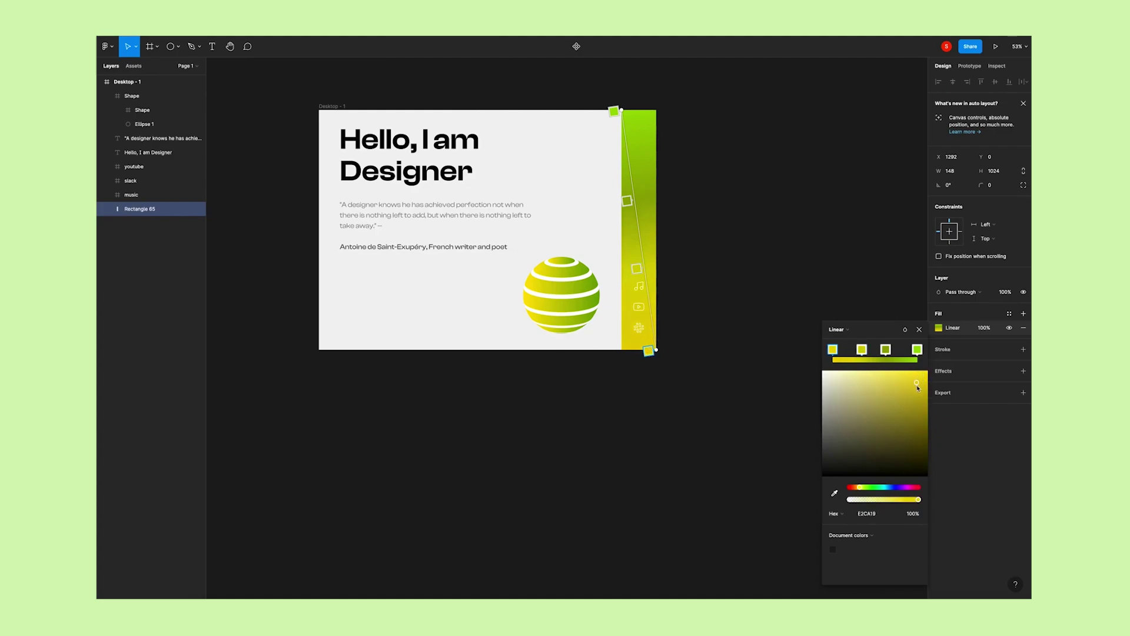
Shift the intermediate stops lower and pull the bottom stop slightly up
{"action": "left_click_drag", "start_coordinate": [627, 200], "coordinate": [628, 206]}
{"action": "left_click_drag", "start_coordinate": [637, 269], "coordinate": [638, 277]}
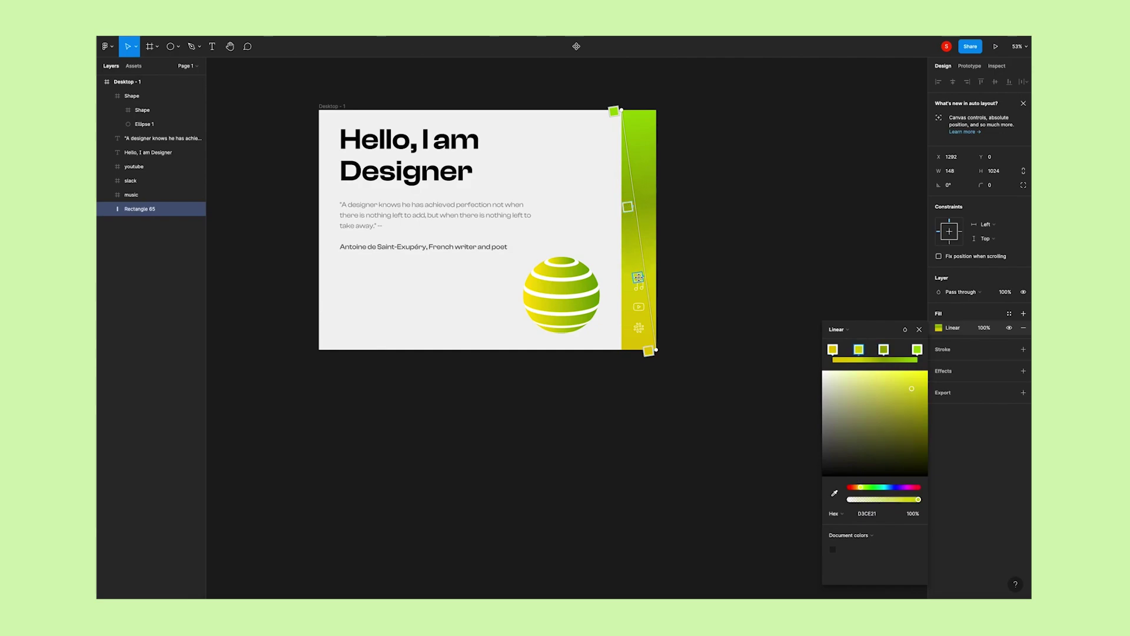
{"action": "left_click_drag", "start_coordinate": [648, 348], "coordinate": [646, 331]}
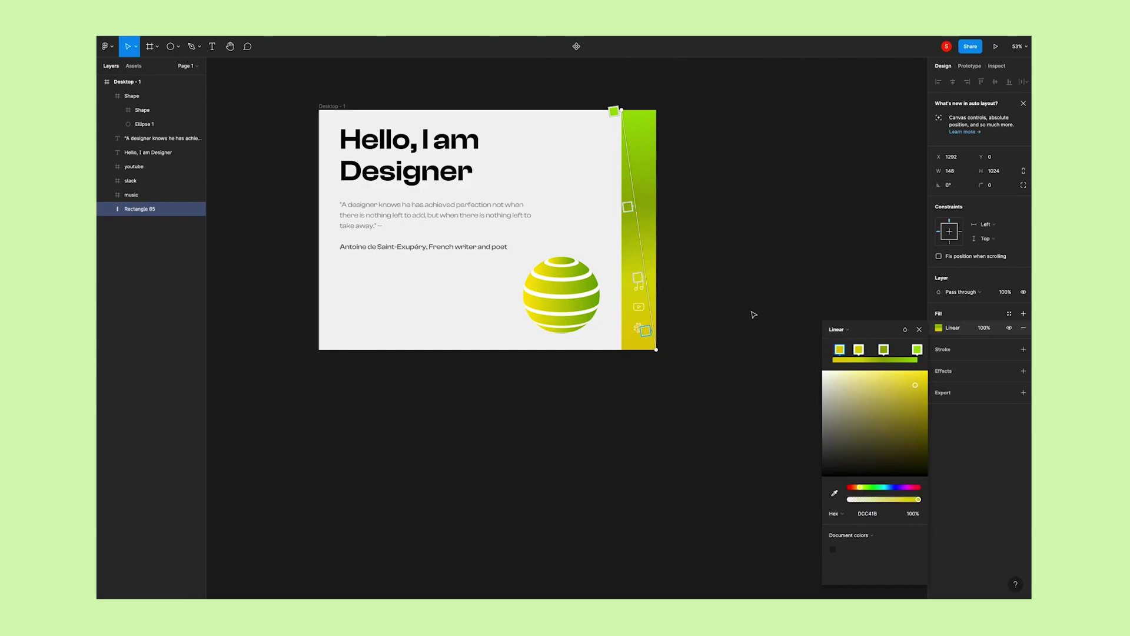
{"action": "left_click", "coordinate": [919, 329]}
{"action": "left_click", "coordinate": [785, 312]}
Recolour the music, YouTube and Slack icons with a Gray team colour style
{"action": "left_click", "coordinate": [640, 292]}
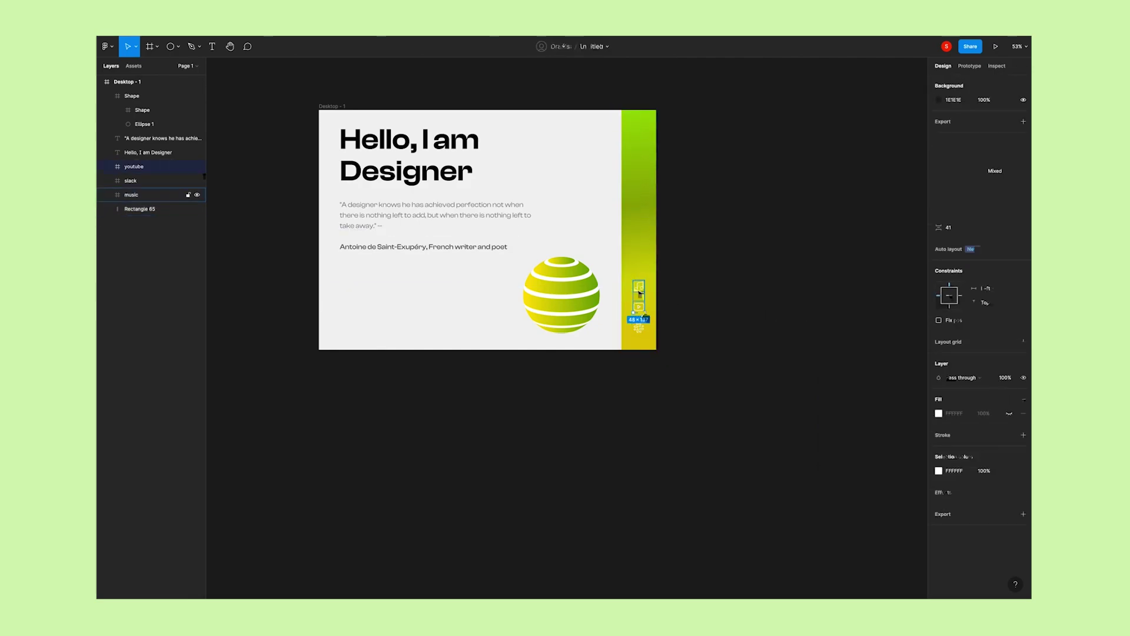
{"action": "left_click_drag", "start_coordinate": [640, 292], "coordinate": [640, 333]}
{"action": "left_click", "coordinate": [1009, 400]}
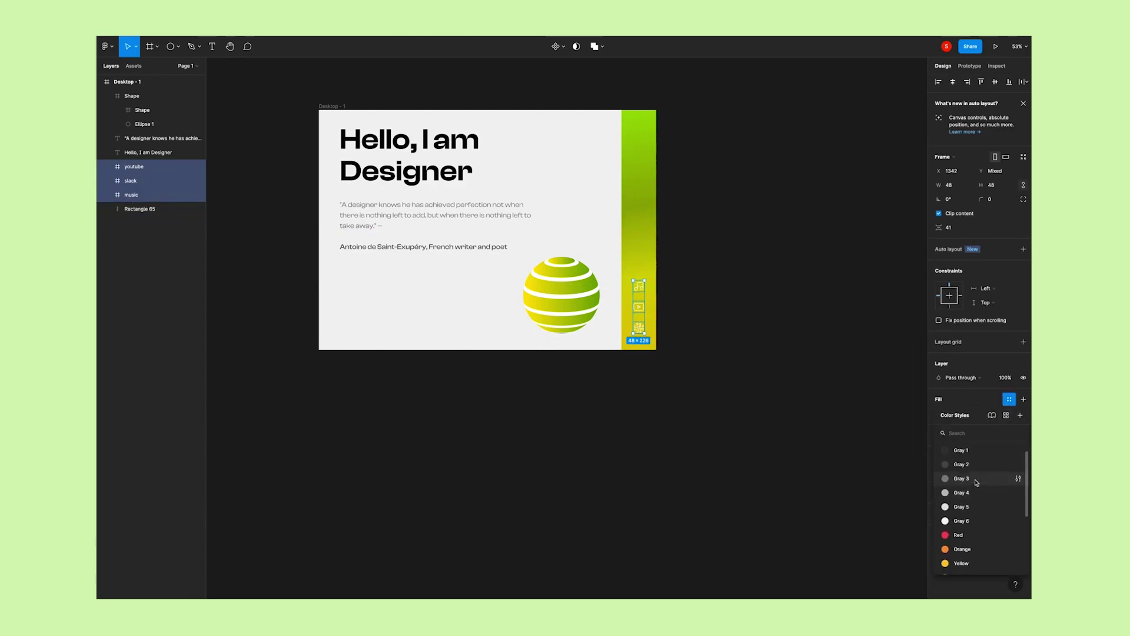
{"action": "key", "text": "Escape"}
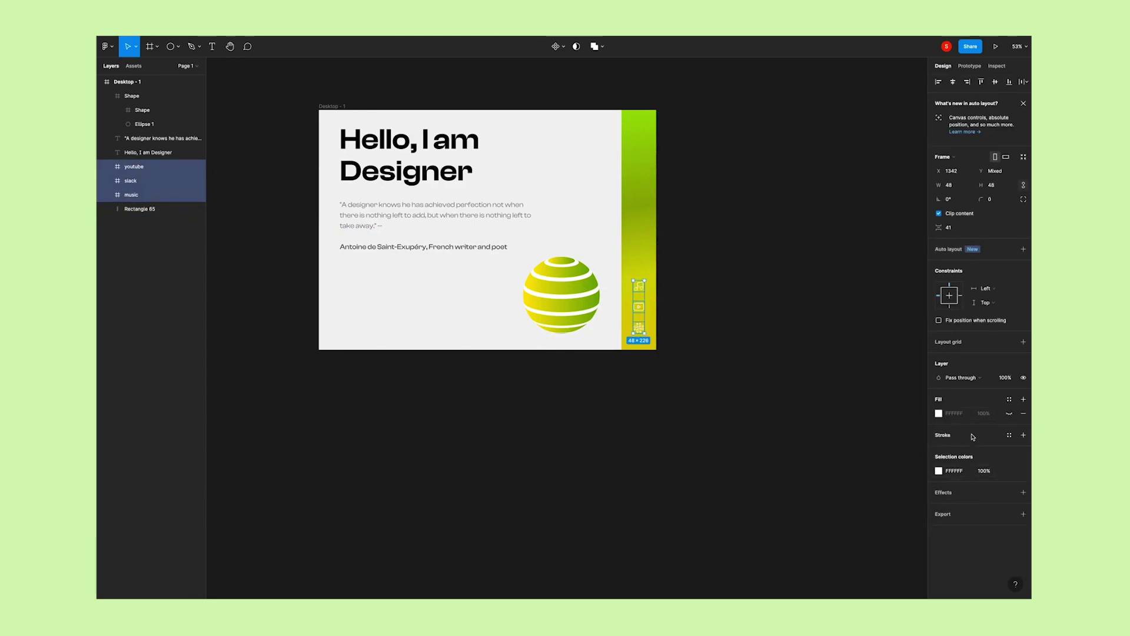
{"action": "left_click", "coordinate": [1009, 471]}
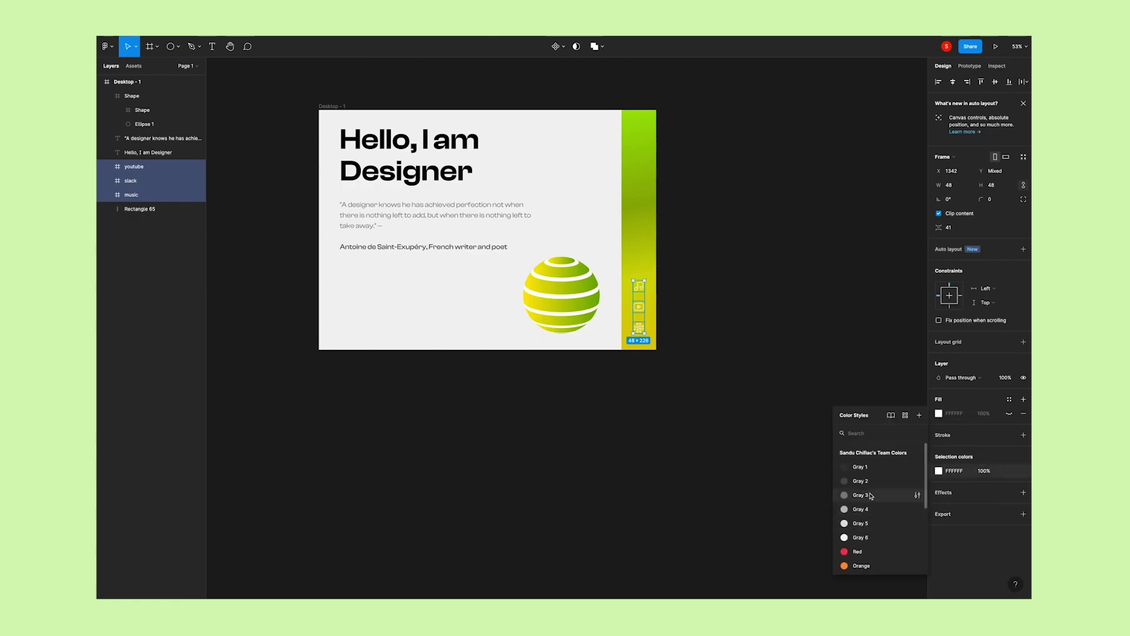
{"action": "left_click", "coordinate": [889, 494]}
{"action": "left_click", "coordinate": [1009, 471]}
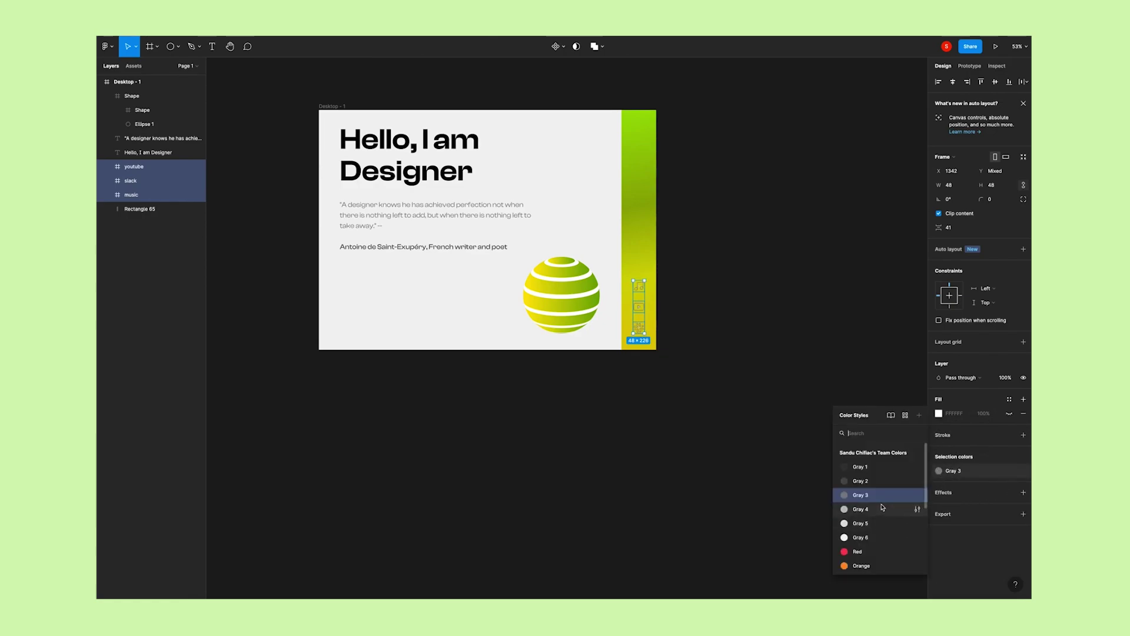
{"action": "left_click", "coordinate": [871, 453]}
{"action": "left_click", "coordinate": [777, 398]}
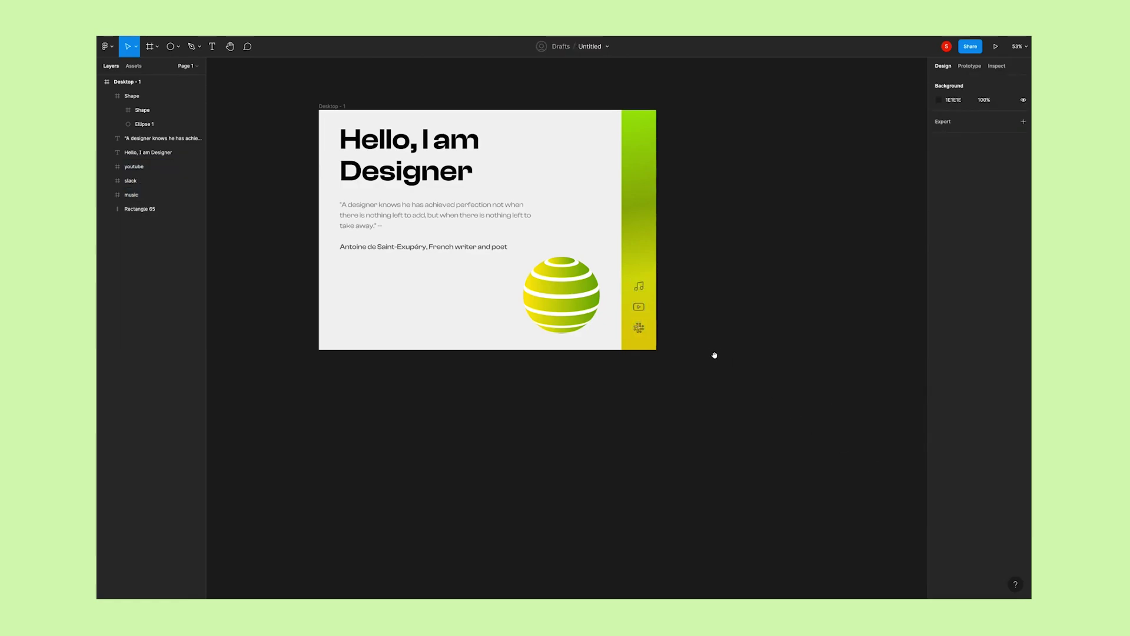
Rename the Desktop - 1 frame to '1'
{"action": "scroll", "coordinate": [719, 358], "scroll_direction": "up", "scroll_amount": 3}
{"action": "scroll", "coordinate": [434, 378], "scroll_direction": "down", "scroll_amount": 1, "text": "ctrl"}
{"action": "scroll", "coordinate": [416, 386], "scroll_direction": "down", "scroll_amount": 1, "text": "ctrl"}
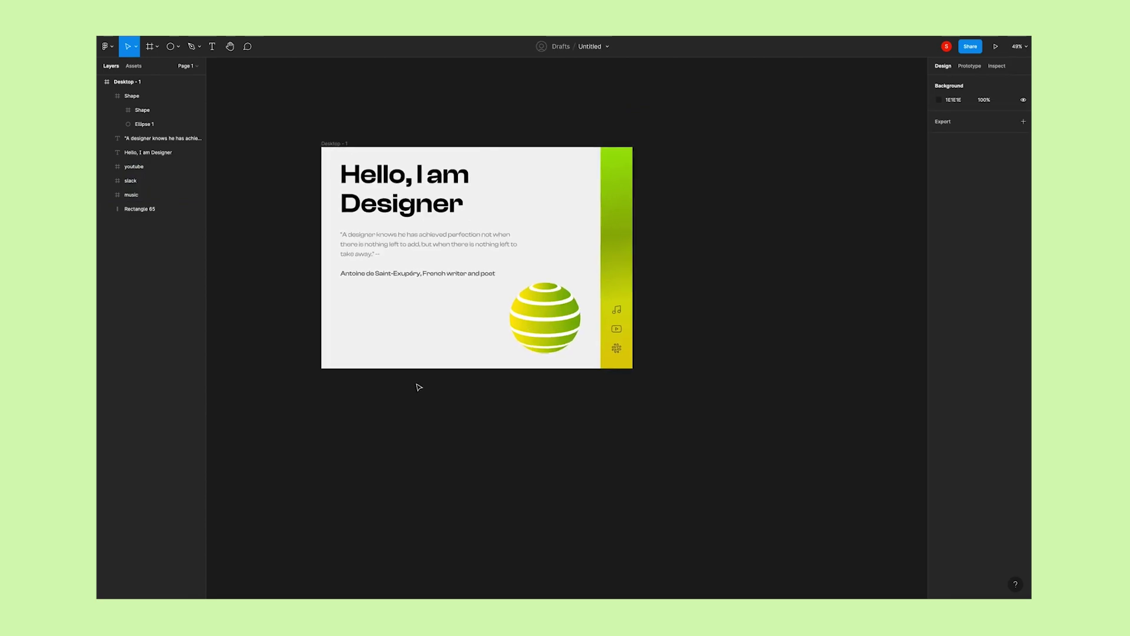
{"action": "scroll", "coordinate": [418, 387], "scroll_direction": "down", "scroll_amount": 1, "text": "ctrl"}
{"action": "scroll", "coordinate": [414, 387], "scroll_direction": "down", "scroll_amount": 1, "text": "ctrl"}
{"action": "scroll", "coordinate": [441, 391], "scroll_direction": "down", "scroll_amount": 1}
{"action": "left_click", "coordinate": [336, 132]}
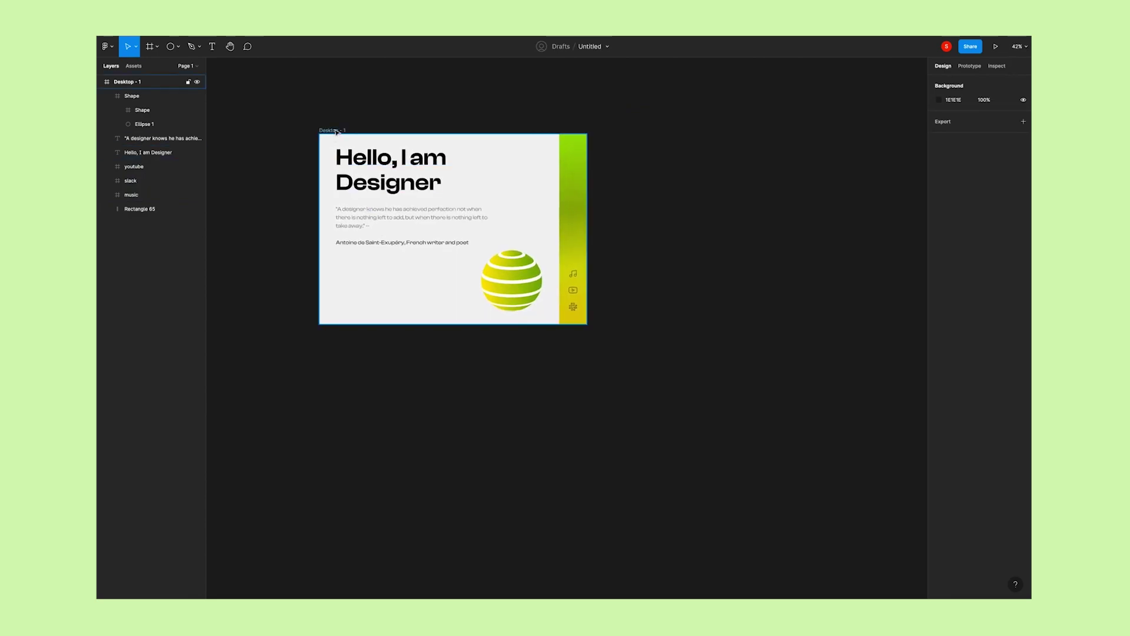
{"action": "key", "text": "BackSpace"}
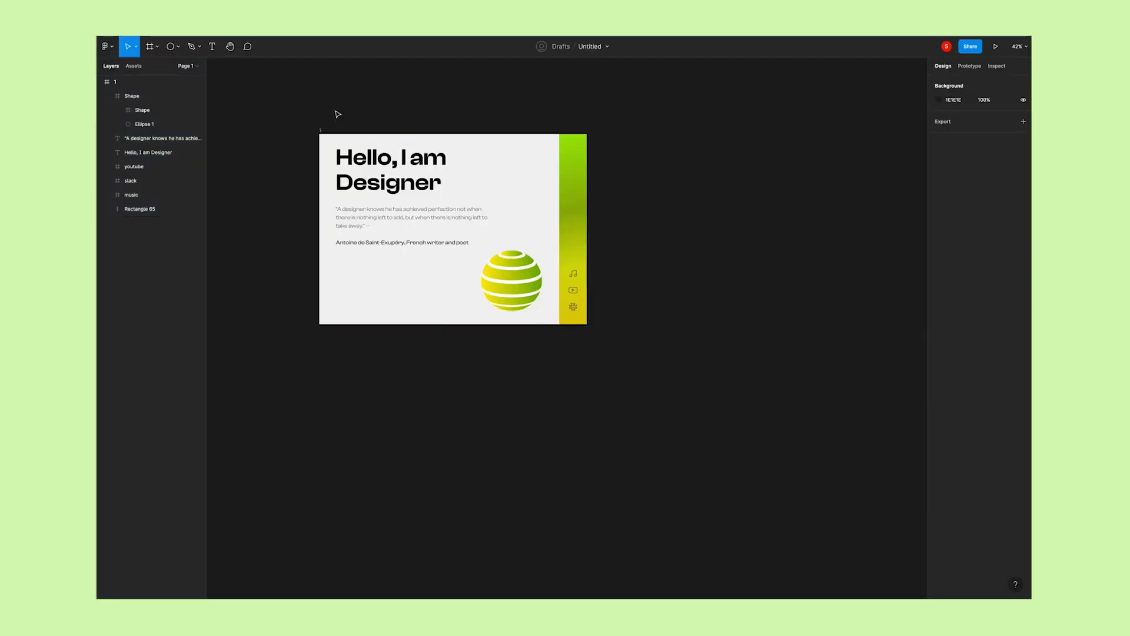
Duplicate frame 1 as frame 2 and raise its sphere past the top edge
{"action": "mouse_move", "coordinate": [328, 139]}
{"action": "left_mouse_down"}
{"action": "mouse_move", "coordinate": [410, 150]}
{"action": "mouse_move", "coordinate": [635, 146]}
{"action": "left_mouse_up"}
{"action": "scroll", "coordinate": [635, 145], "scroll_direction": "right", "scroll_amount": 2}
{"action": "left_click", "coordinate": [746, 295]}
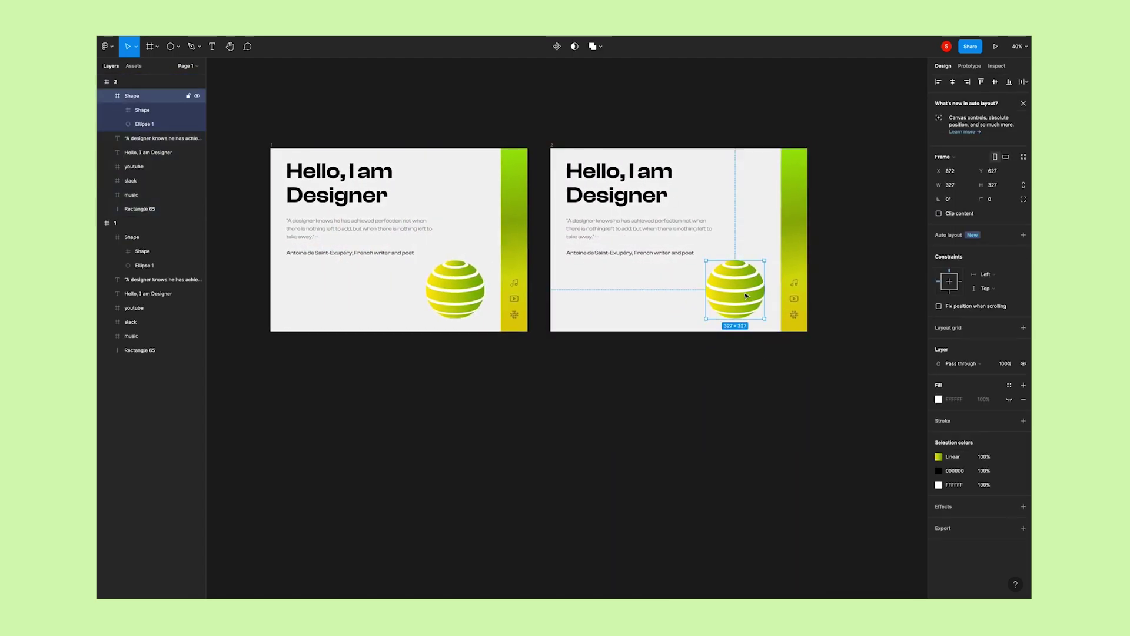
{"action": "left_click_drag", "start_coordinate": [734, 307], "coordinate": [737, 197]}
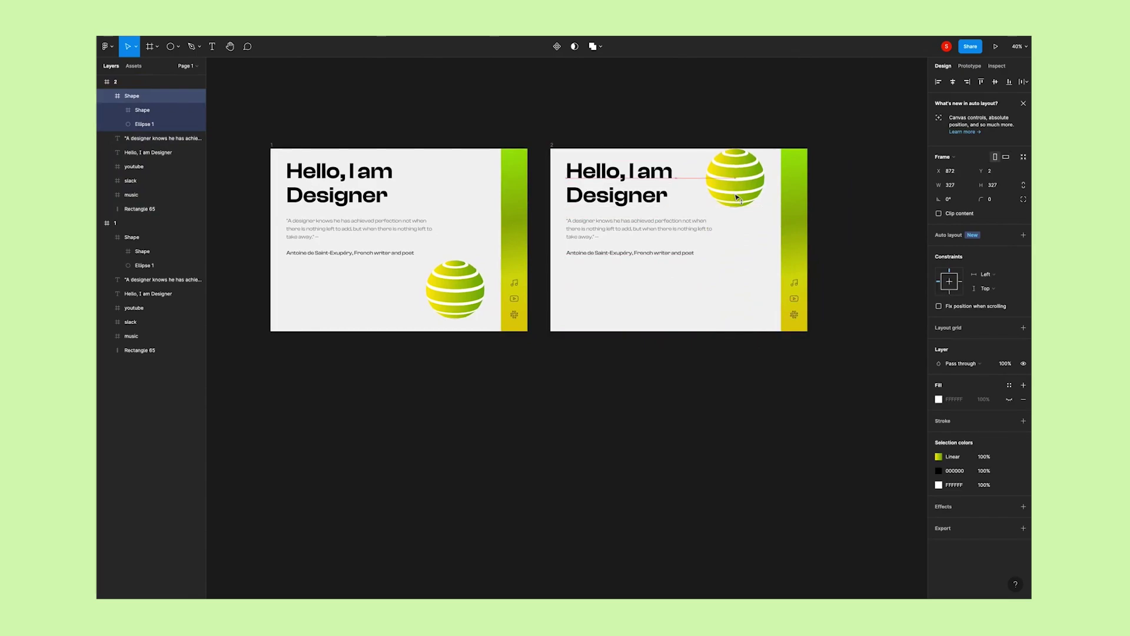
{"action": "left_click_drag", "start_coordinate": [737, 196], "coordinate": [735, 172]}
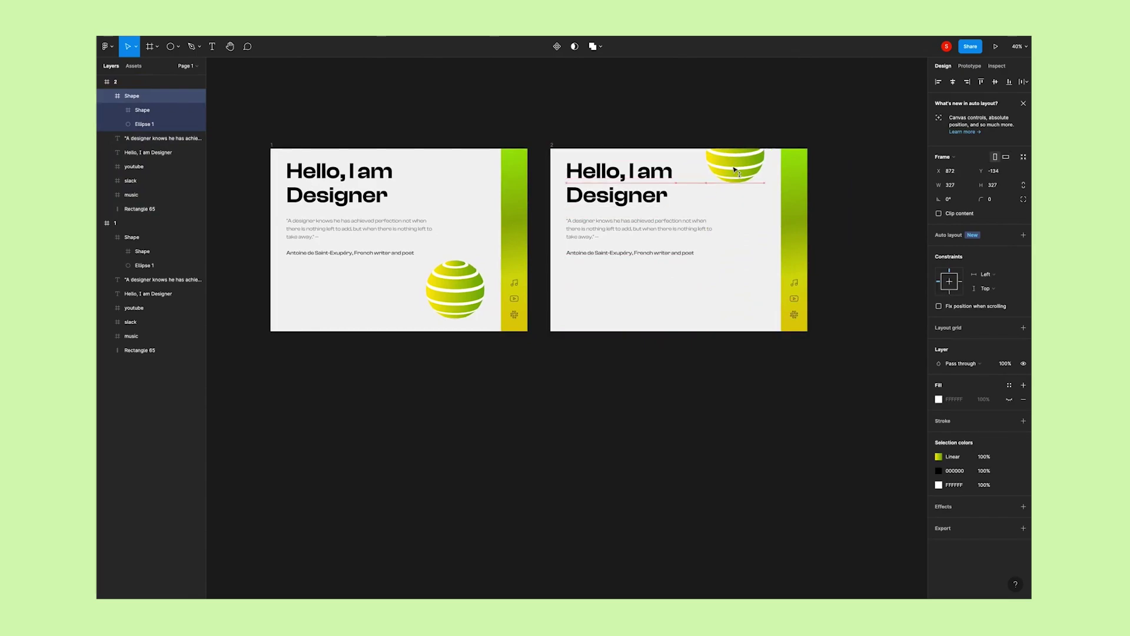
{"action": "left_click", "coordinate": [656, 391]}
{"action": "scroll", "coordinate": [571, 361], "scroll_direction": "down", "scroll_amount": 3}
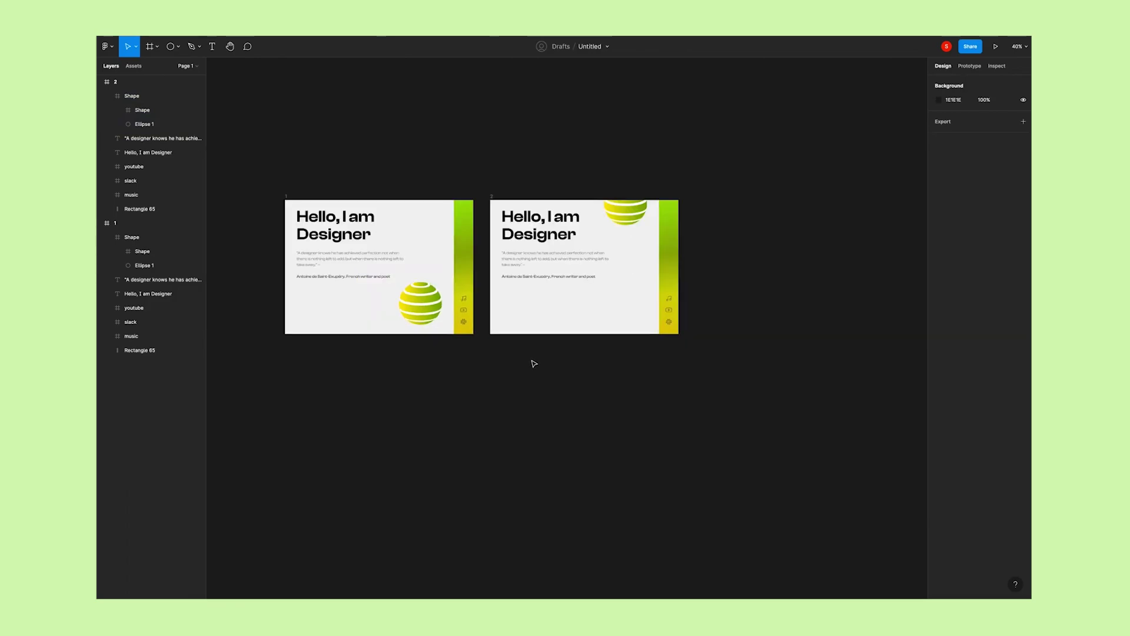
Copy frame 1 as frame 3 right of frame 2, then show Prototype settings
{"action": "left_click", "coordinate": [287, 196]}
{"action": "left_click_drag", "start_coordinate": [289, 196], "coordinate": [700, 194]}
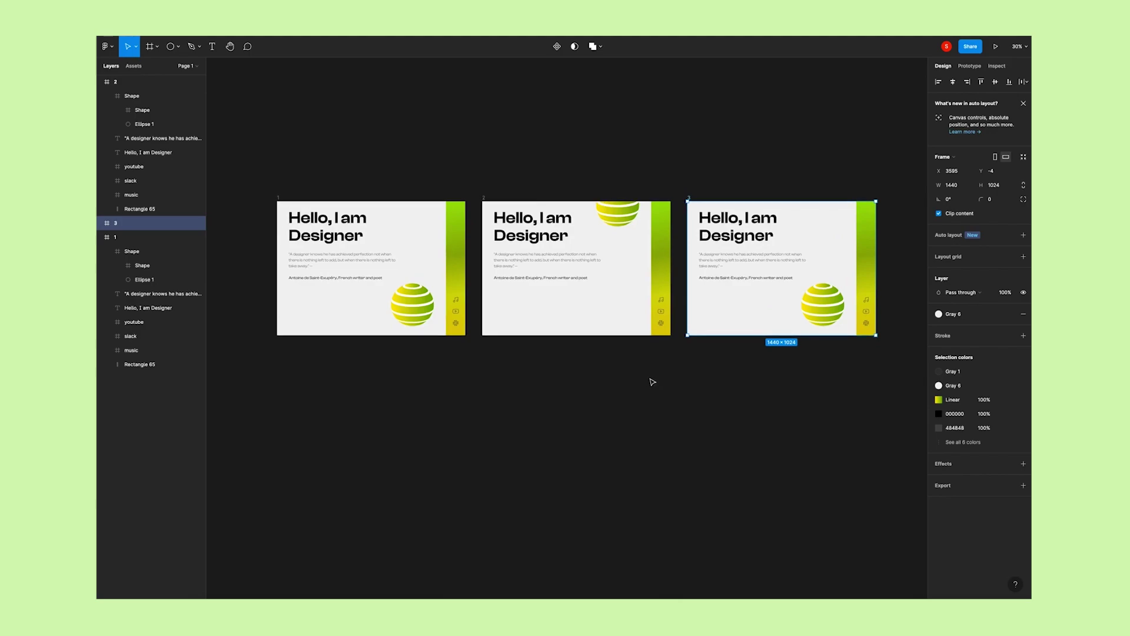
{"action": "scroll", "coordinate": [641, 383], "scroll_direction": "up", "scroll_amount": 1}
{"action": "left_click", "coordinate": [585, 418]}
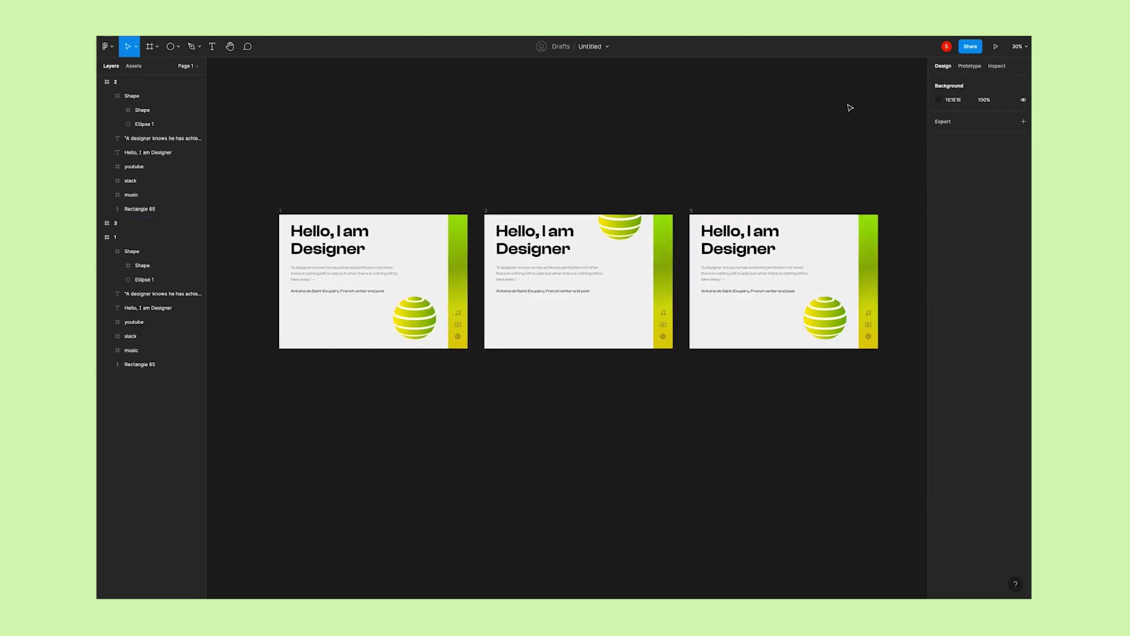
{"action": "left_click", "coordinate": [966, 68]}
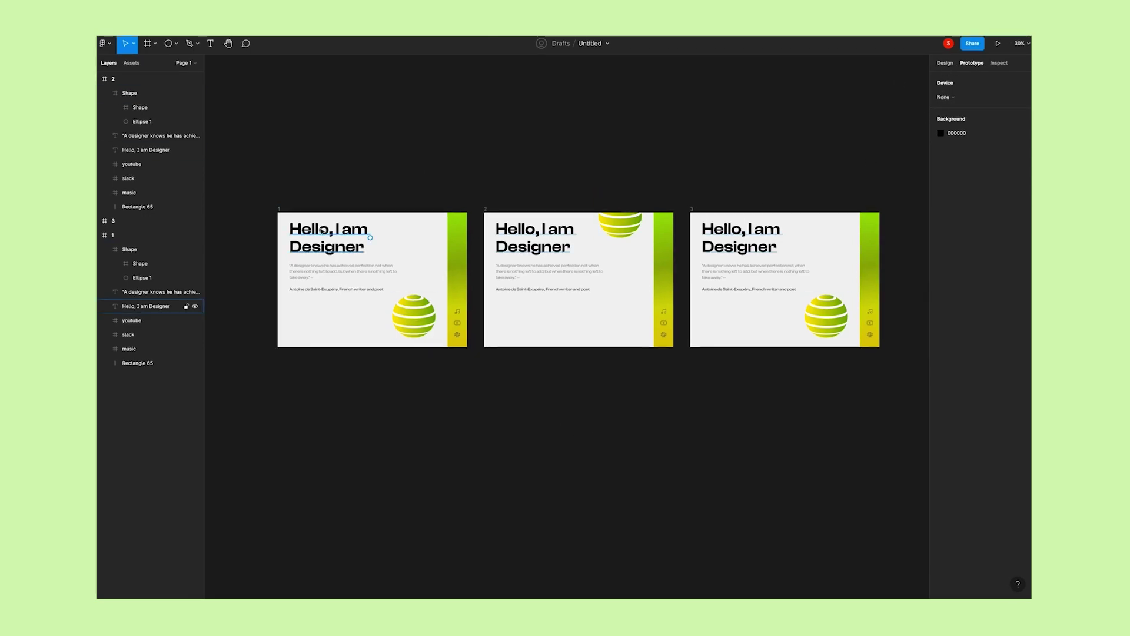
Link frame 1 to frame 2 on click: Smart animate, Ease out, 500ms
{"action": "left_click", "coordinate": [281, 210]}
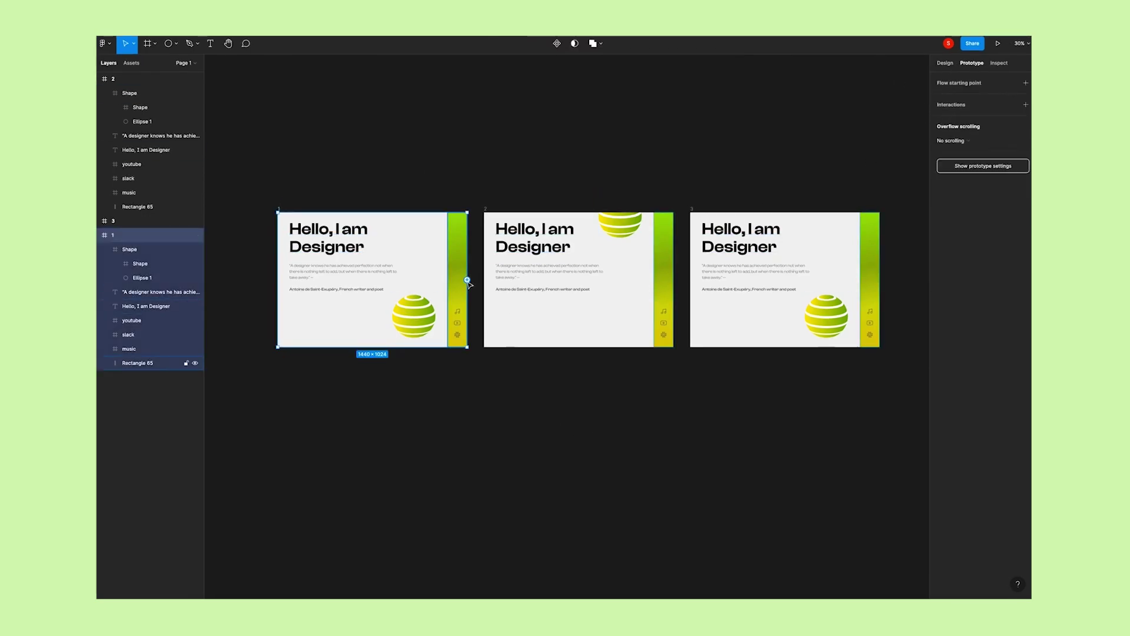
{"action": "left_click_drag", "start_coordinate": [467, 280], "coordinate": [500, 285]}
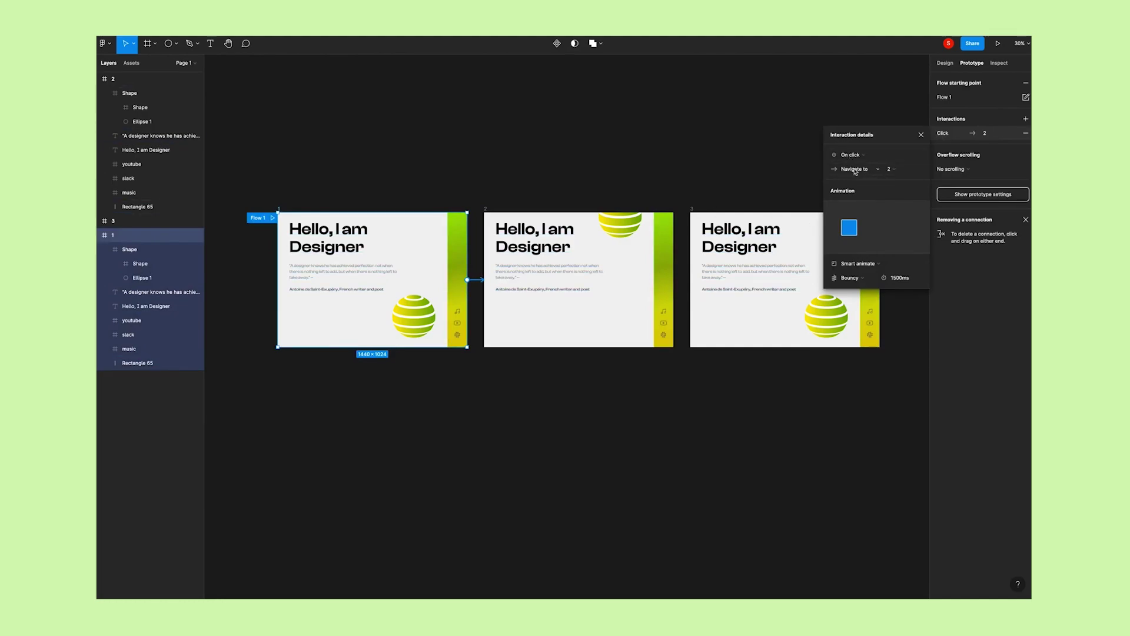
{"action": "left_click", "coordinate": [873, 171]}
{"action": "left_click", "coordinate": [861, 263]}
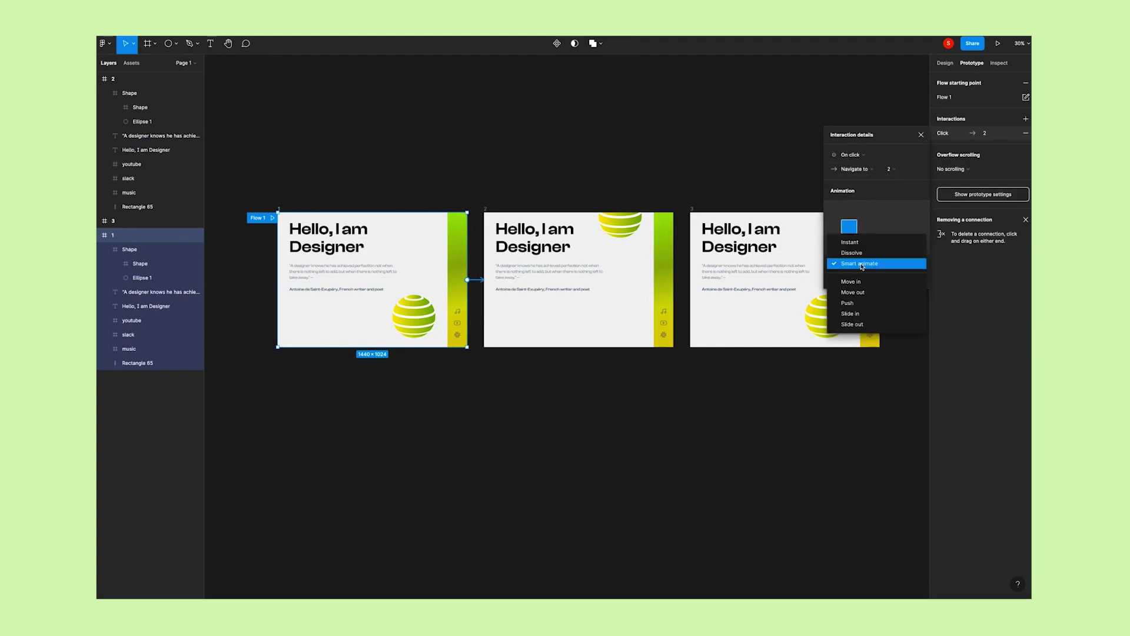
{"action": "left_click", "coordinate": [858, 265]}
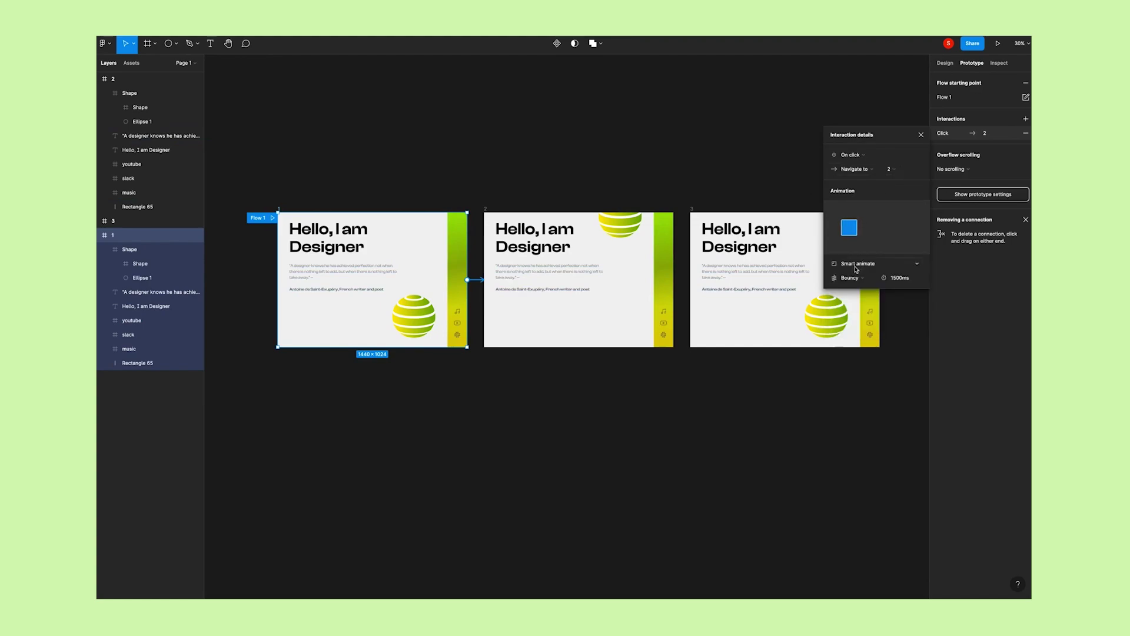
{"action": "left_click", "coordinate": [857, 279]}
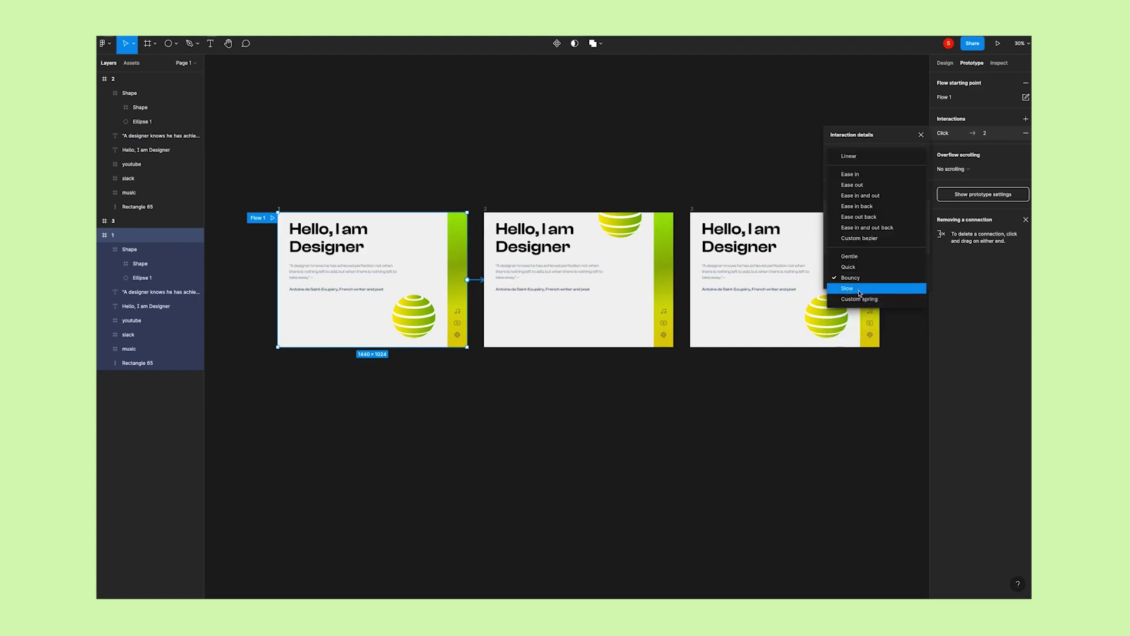
{"action": "left_click", "coordinate": [870, 188]}
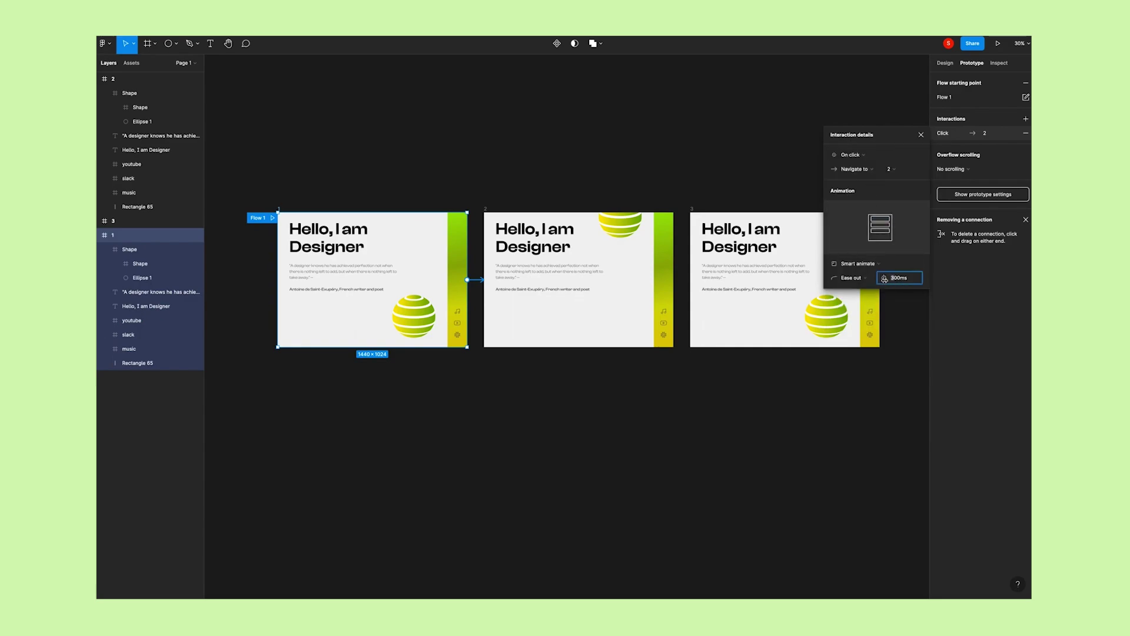
{"action": "key", "text": "Return"}
{"action": "left_click", "coordinate": [922, 135]}
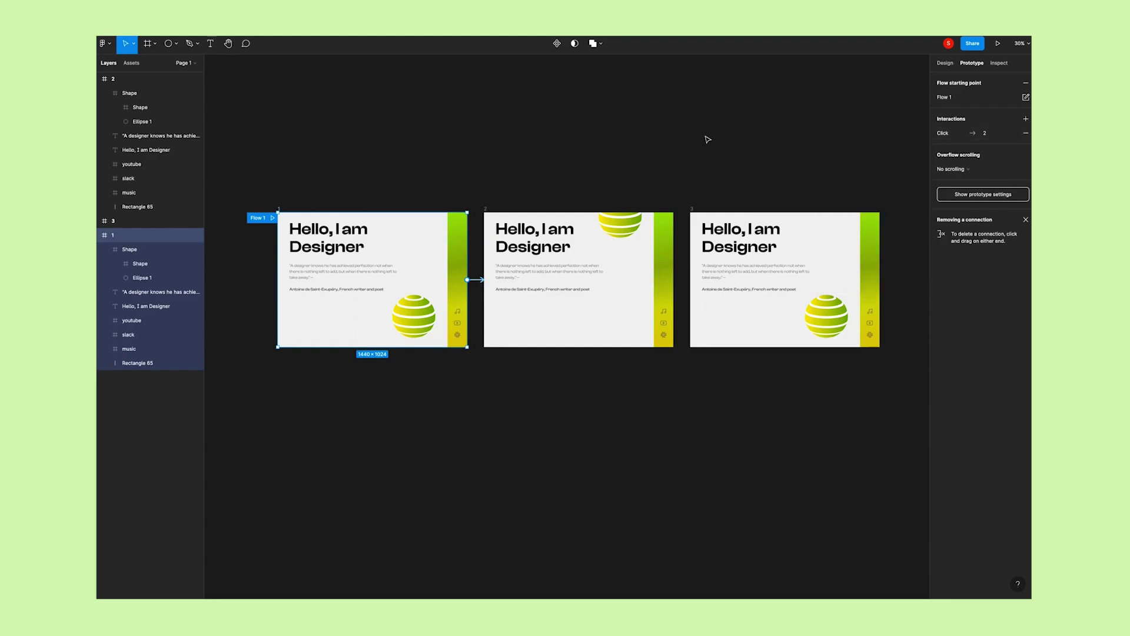
{"action": "left_click", "coordinate": [543, 207]}
Connect frame 2 to frame 3: After delay 1ms, Smart animate, Bouncy, 1500ms
{"action": "left_click", "coordinate": [489, 214]}
{"action": "left_click_drag", "start_coordinate": [674, 279], "coordinate": [706, 285]}
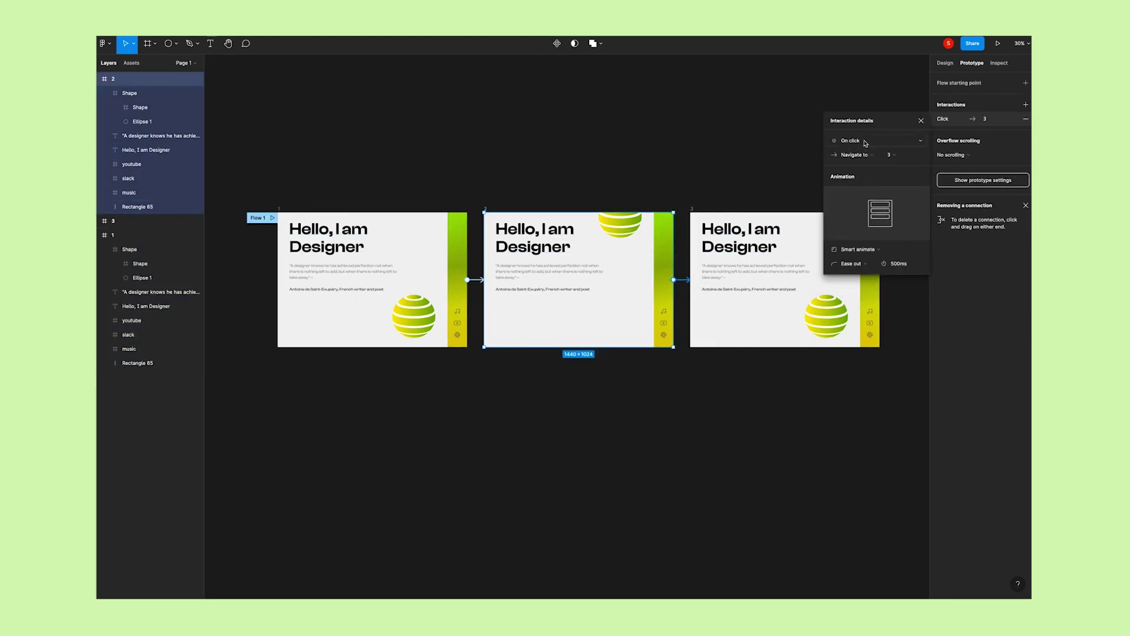
{"action": "left_click", "coordinate": [867, 143]}
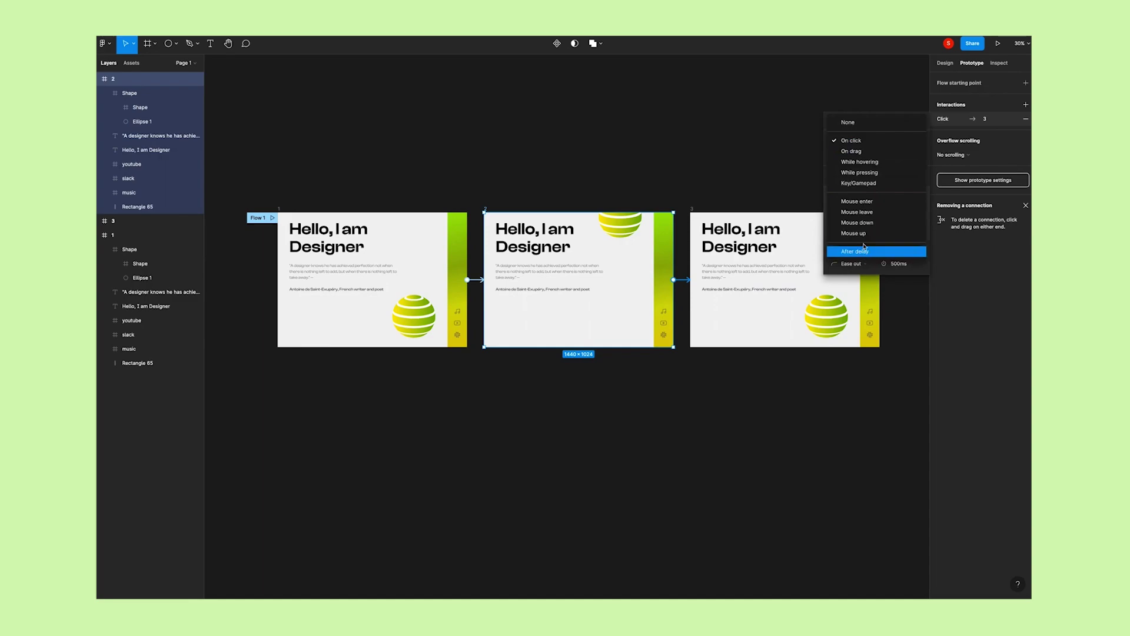
{"action": "left_click", "coordinate": [864, 249]}
{"action": "type", "text": "1ms"}
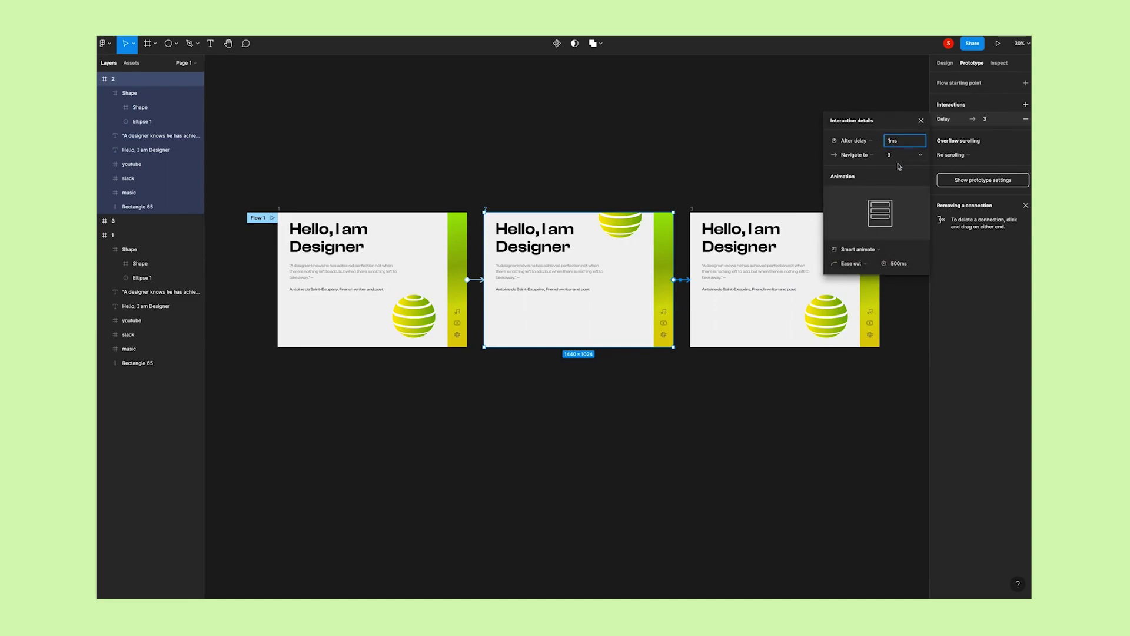
{"action": "key", "text": "Return"}
{"action": "left_click", "coordinate": [857, 265]}
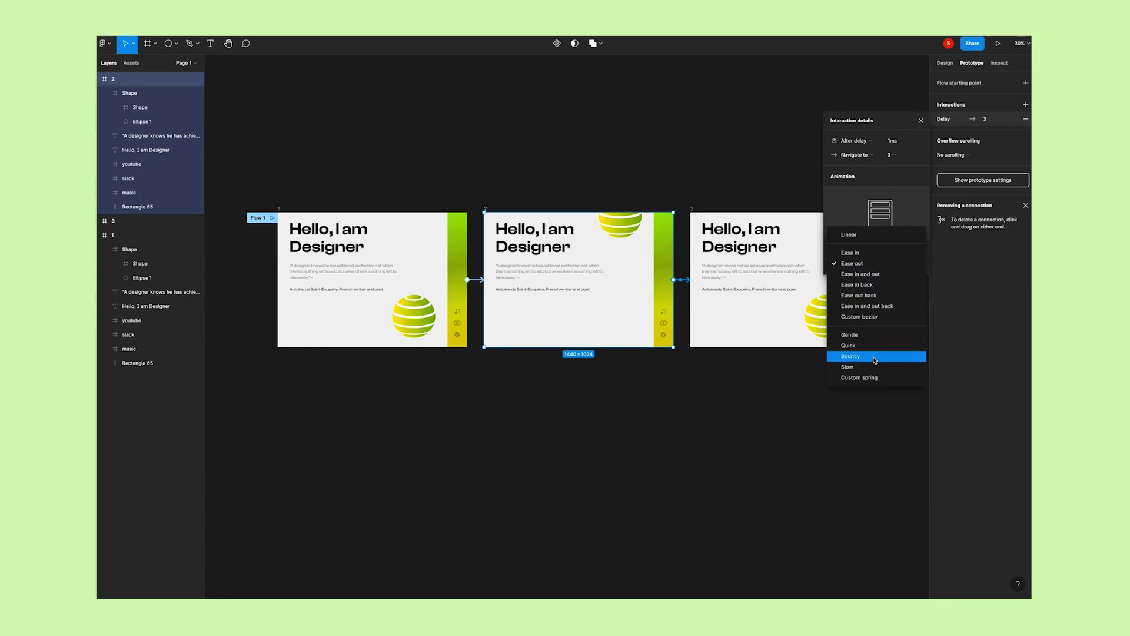
{"action": "left_click", "coordinate": [875, 361]}
{"action": "left_click_drag", "start_coordinate": [902, 264], "coordinate": [871, 265]}
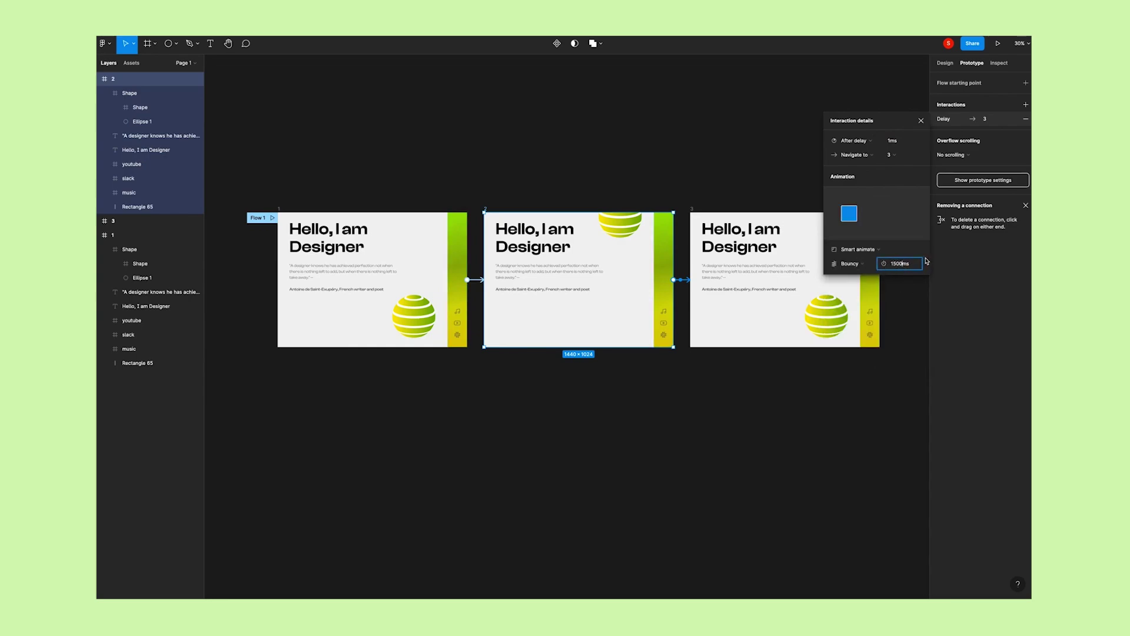
{"action": "key", "text": "Return"}
{"action": "left_click", "coordinate": [921, 121]}
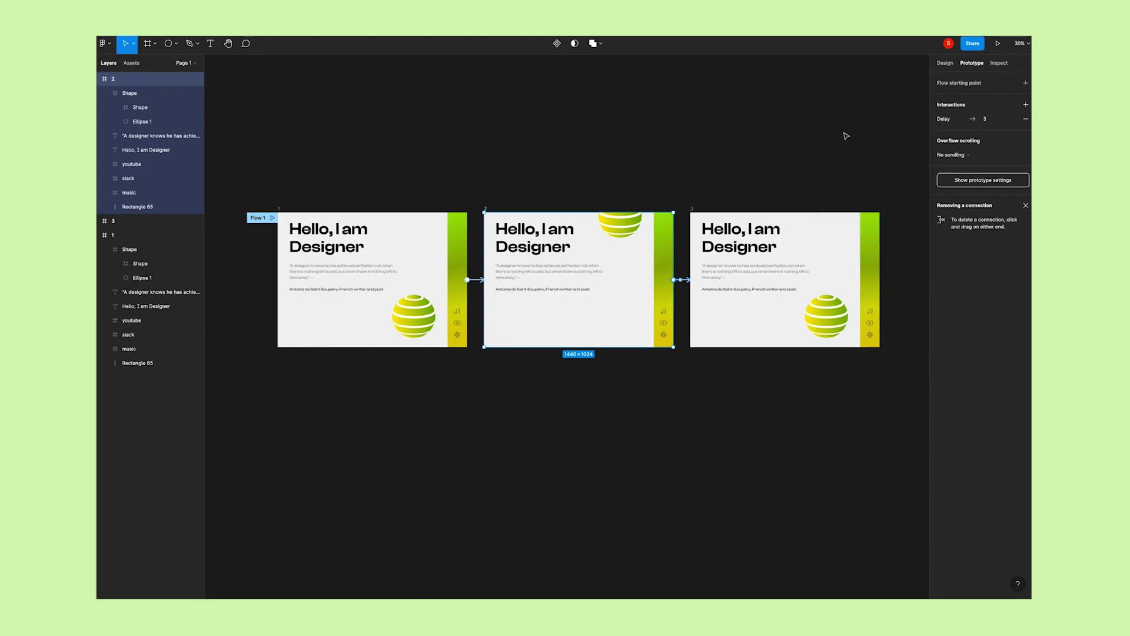
{"action": "left_click", "coordinate": [840, 142]}
Play the prototype in presentation view and review the frame 2 to 3 connection
{"action": "left_click", "coordinate": [272, 217]}
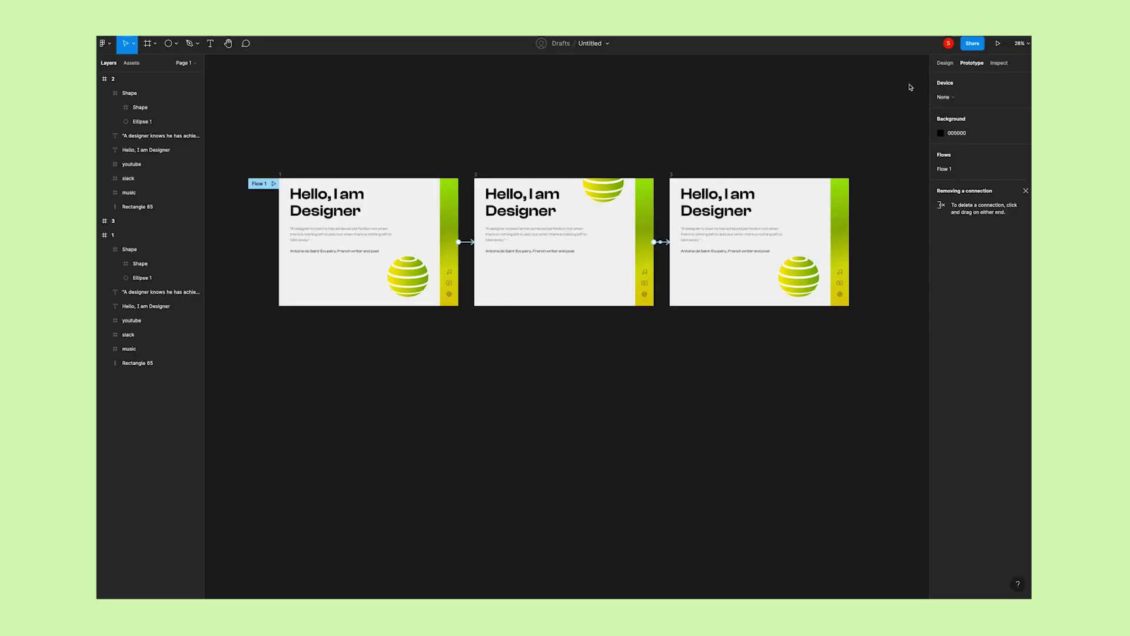
{"action": "left_click", "coordinate": [665, 243]}
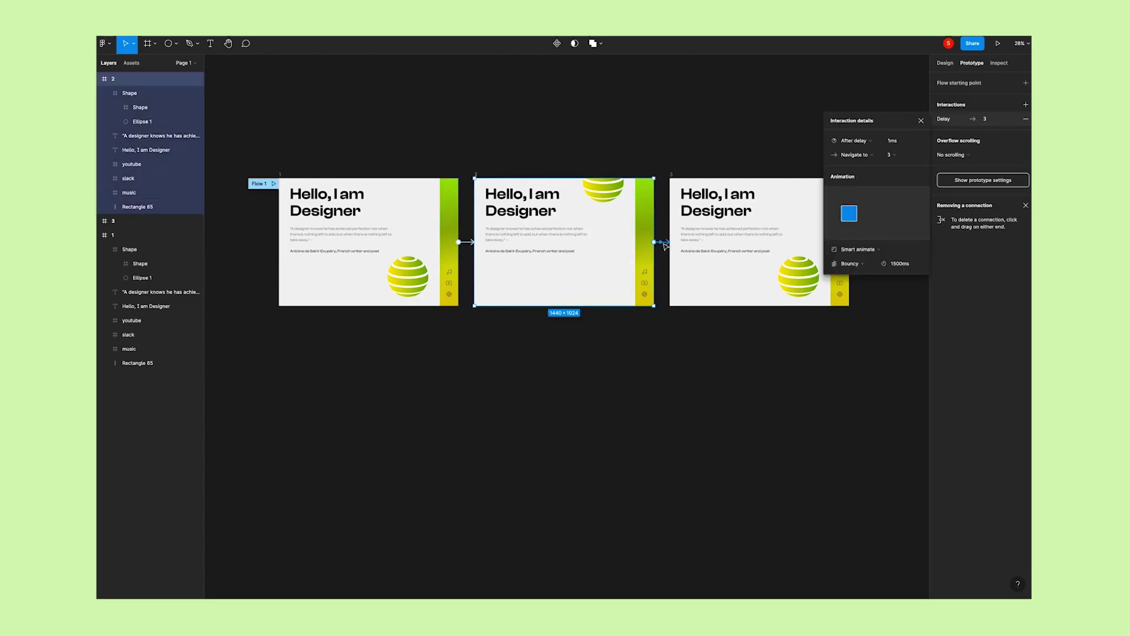
{"action": "left_click", "coordinate": [921, 121]}
Remove frame 1's click interaction to frame 2
{"action": "left_click", "coordinate": [465, 243]}
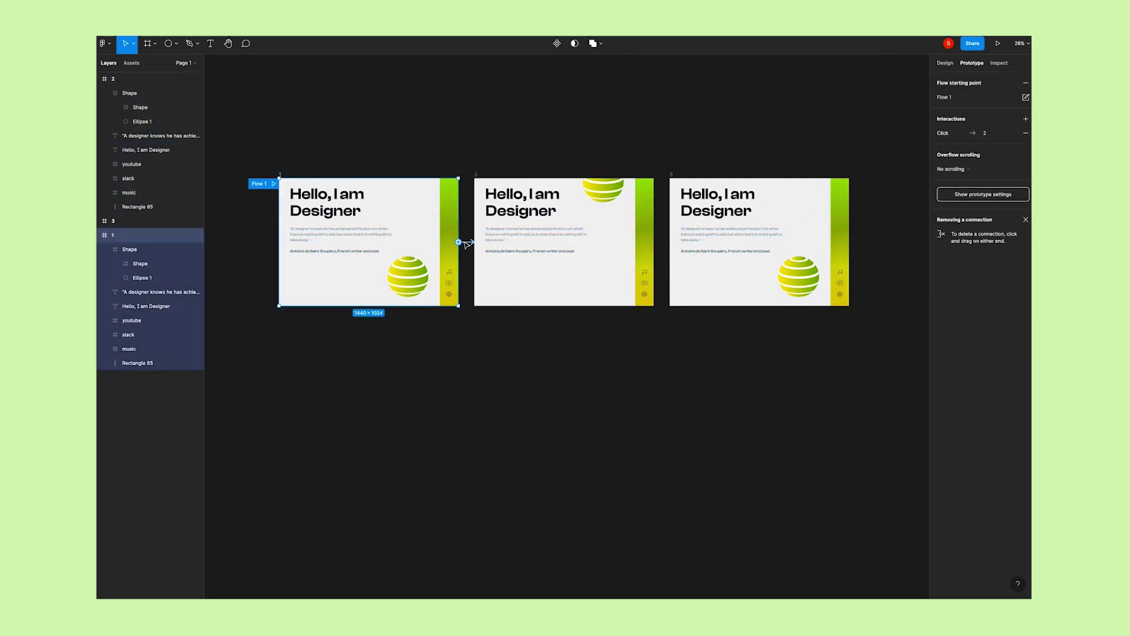
{"action": "key", "text": "Delete"}
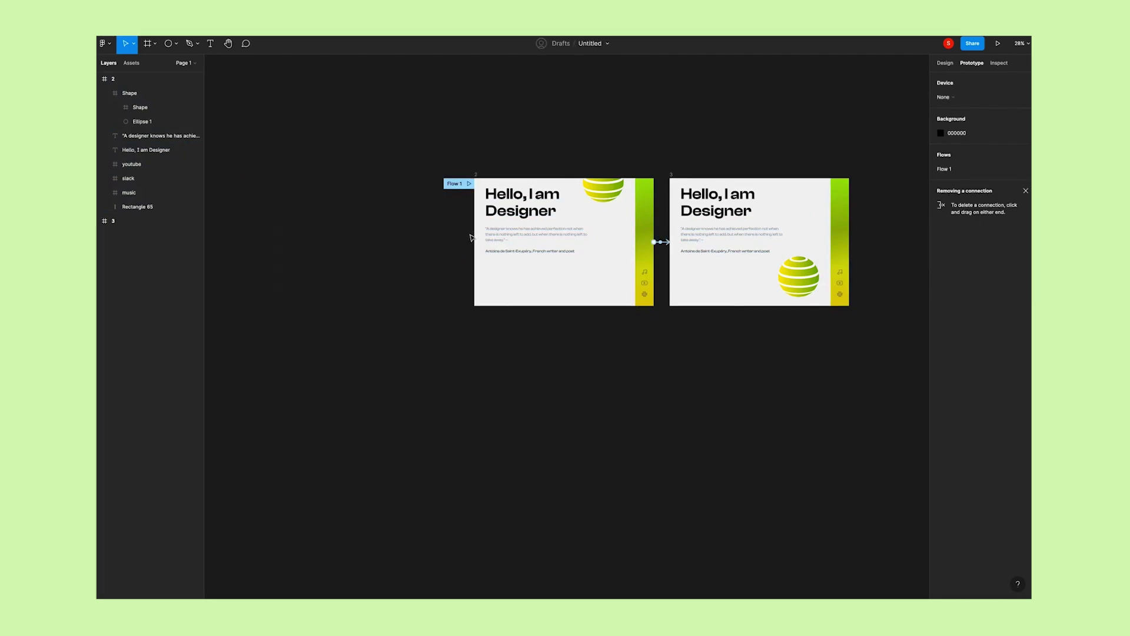
{"action": "key", "text": "ctrl+z"}
{"action": "left_click", "coordinate": [468, 243]}
{"action": "key", "text": "Delete"}
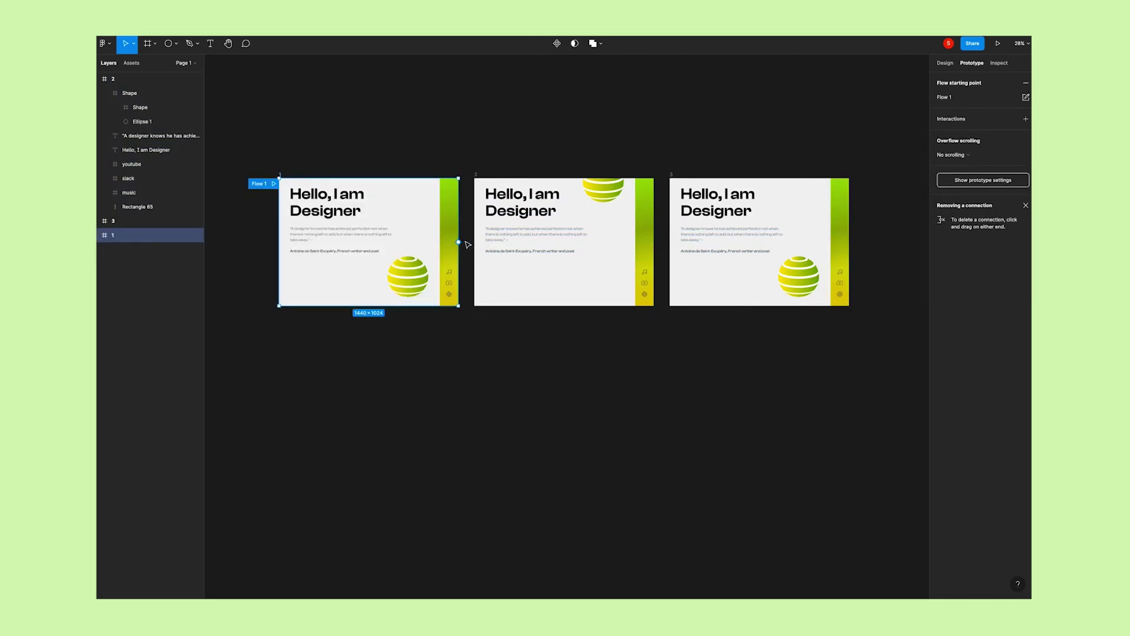
{"action": "left_click", "coordinate": [552, 163]}
Remove the flow starting point and the frame 2 to 3 interaction from all frames
{"action": "left_click_drag", "start_coordinate": [241, 140], "coordinate": [919, 389]}
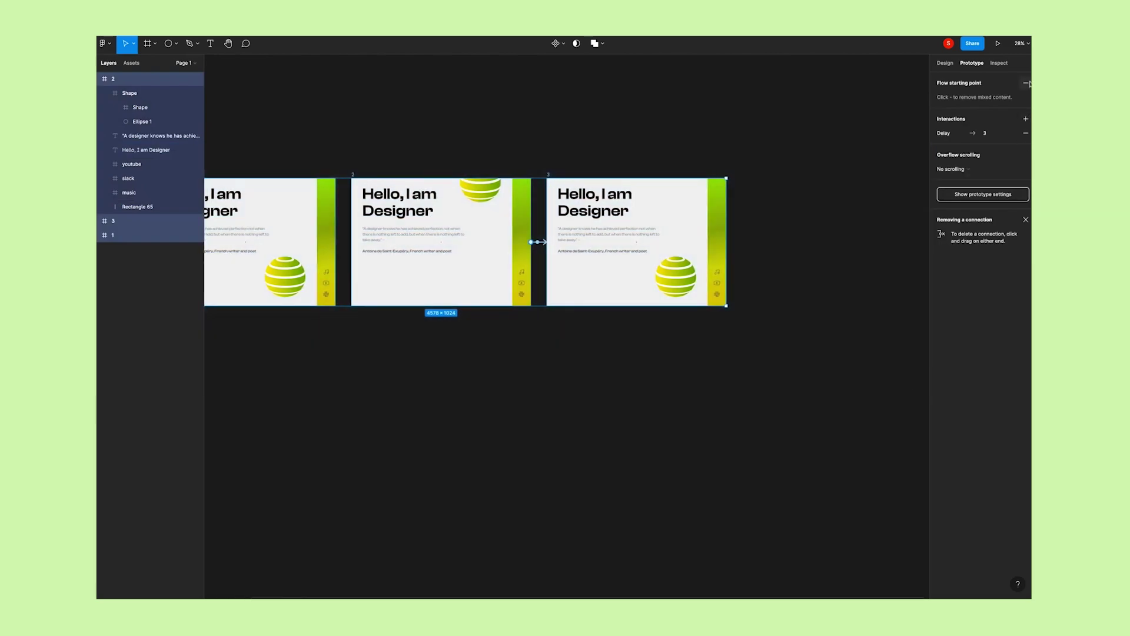
{"action": "left_click", "coordinate": [1025, 83]}
{"action": "left_click", "coordinate": [1025, 98]}
{"action": "left_click", "coordinate": [806, 168]}
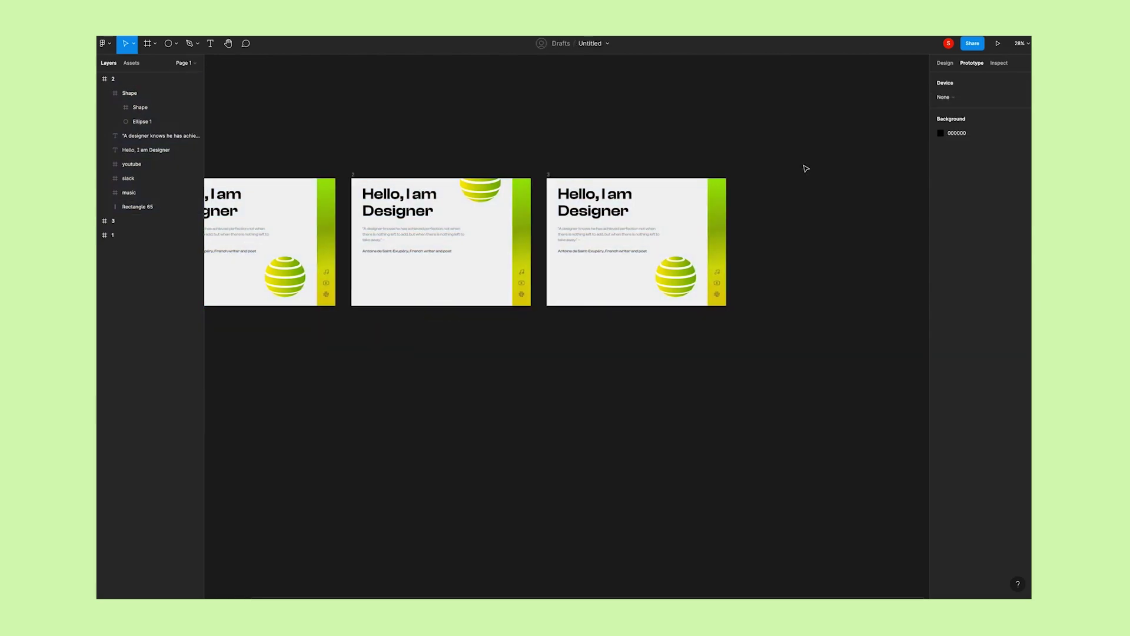
{"action": "scroll", "coordinate": [783, 236], "scroll_direction": "down", "scroll_amount": 3}
{"action": "scroll", "coordinate": [708, 261], "scroll_direction": "up", "scroll_amount": 2}
{"action": "scroll", "coordinate": [718, 253], "scroll_direction": "left", "scroll_amount": 2}
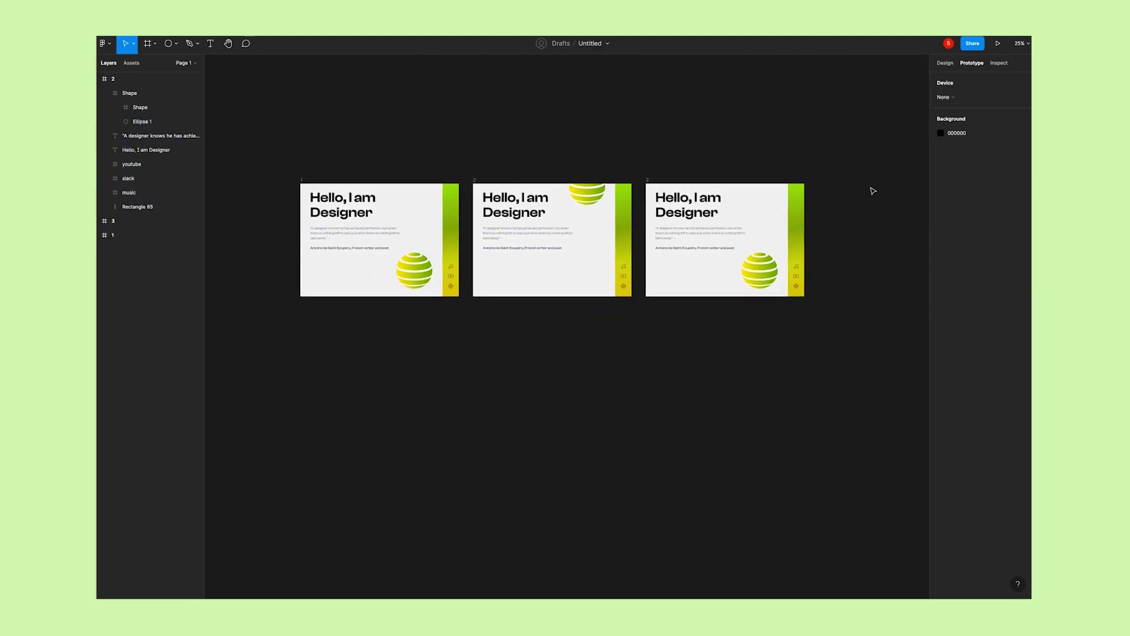
{"action": "left_click", "coordinate": [945, 63]}
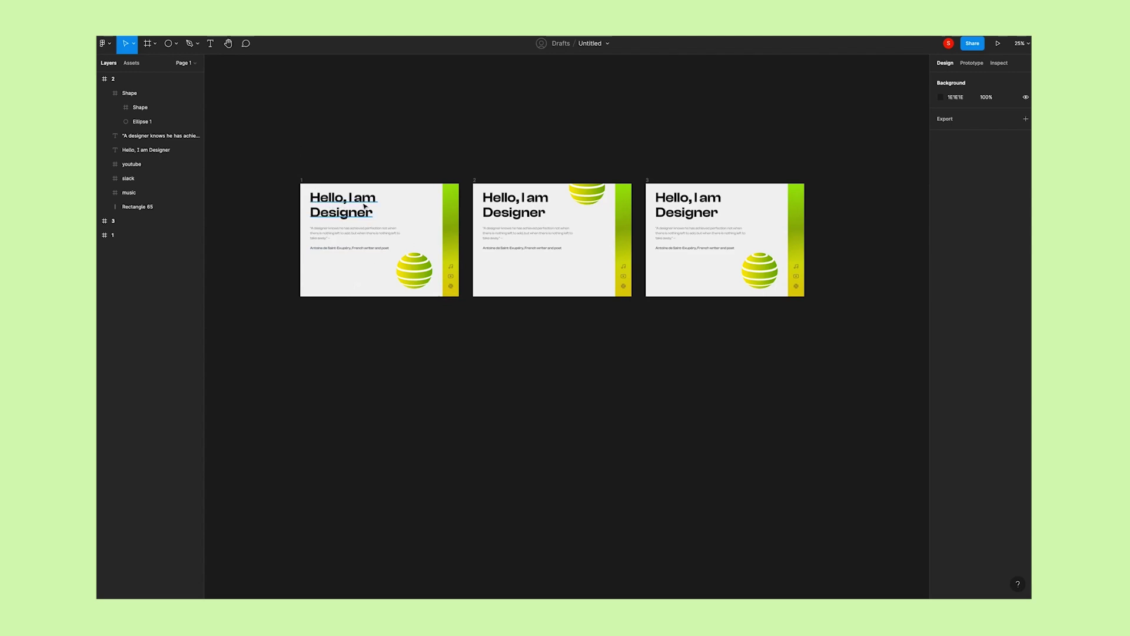
Delete frames 2 and 3 with all their contents, leaving frame 1 centred and zoomed in
{"action": "left_click_drag", "start_coordinate": [474, 167], "coordinate": [838, 328]}
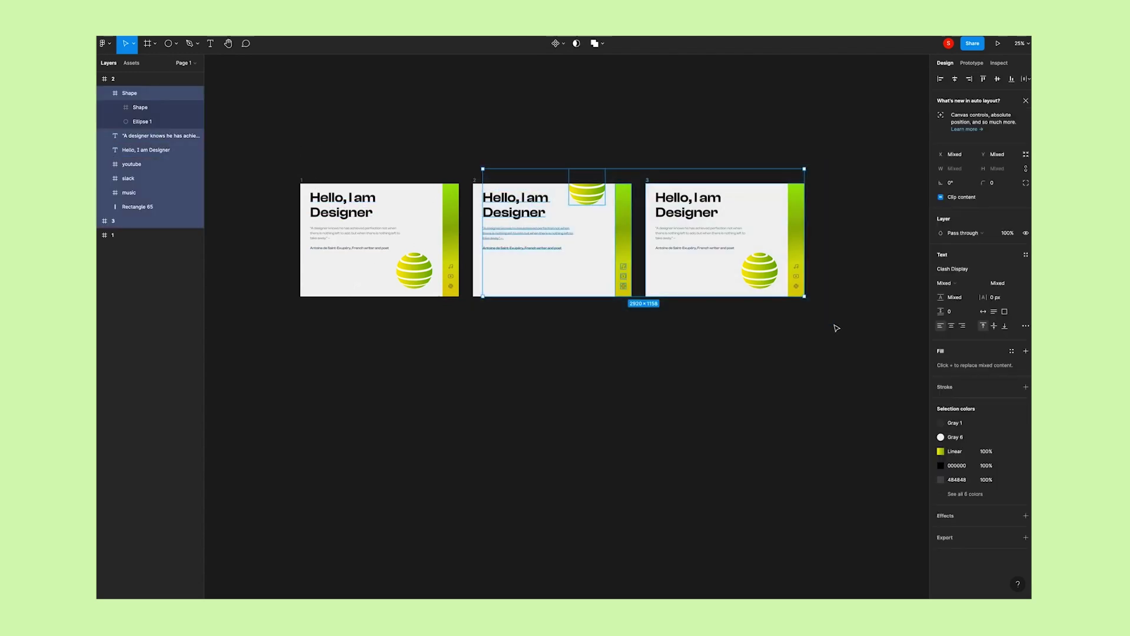
{"action": "key", "text": "Delete"}
{"action": "left_click", "coordinate": [476, 181]}
{"action": "key", "text": "Delete"}
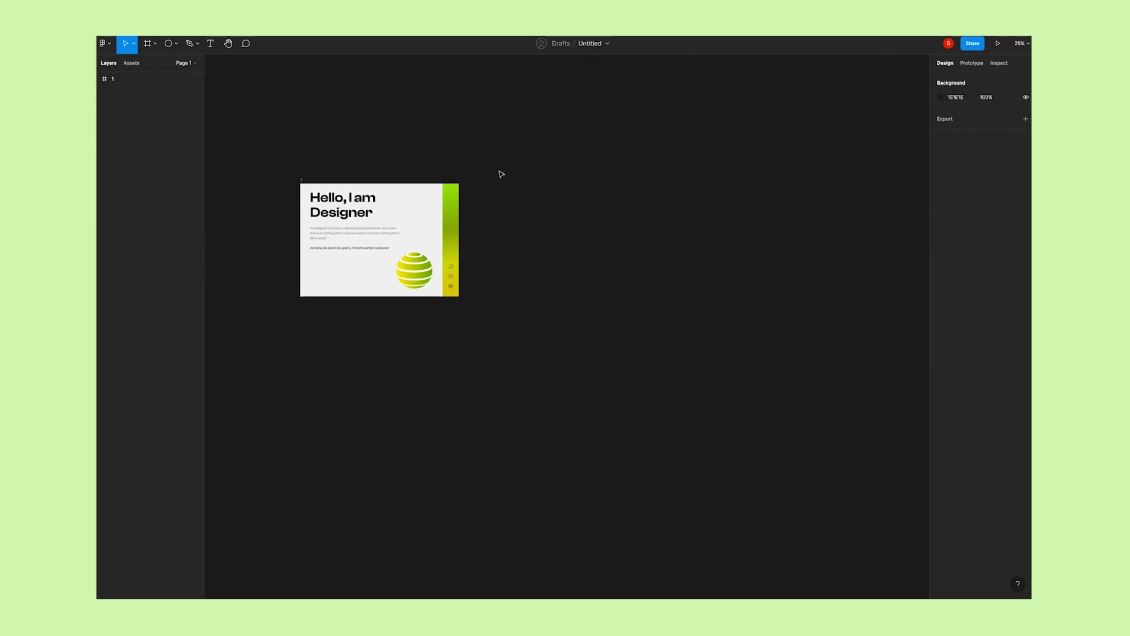
{"action": "scroll", "coordinate": [390, 273], "scroll_direction": "up", "scroll_amount": 2}
{"action": "scroll", "coordinate": [390, 273], "scroll_direction": "up", "scroll_amount": 2}
{"action": "mouse_move", "coordinate": [386, 242]}
{"action": "left_mouse_down"}
{"action": "mouse_move", "coordinate": [648, 318]}
{"action": "mouse_move", "coordinate": [587, 296]}
{"action": "left_mouse_up"}
{"action": "scroll", "coordinate": [587, 296], "scroll_direction": "up", "scroll_amount": 2}
{"action": "scroll", "coordinate": [585, 368], "scroll_direction": "up", "scroll_amount": 2}
{"action": "scroll", "coordinate": [588, 295], "scroll_direction": "up", "scroll_amount": 2}
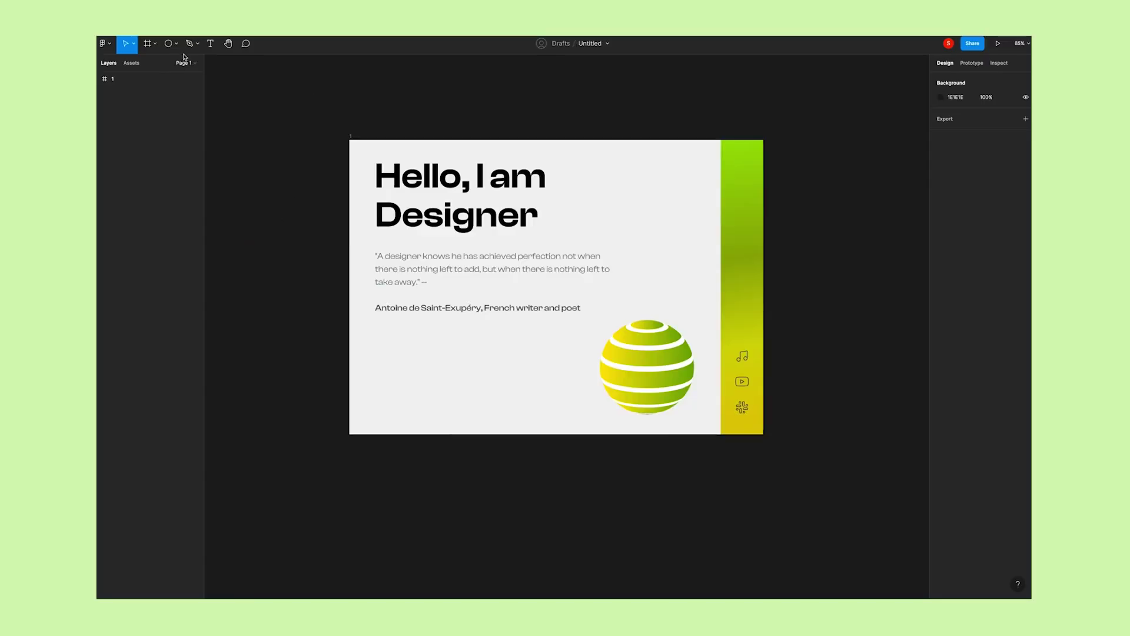
Add a 'Button' text layer below the quote on frame 1
{"action": "key", "text": "t"}
{"action": "left_click", "coordinate": [413, 345]}
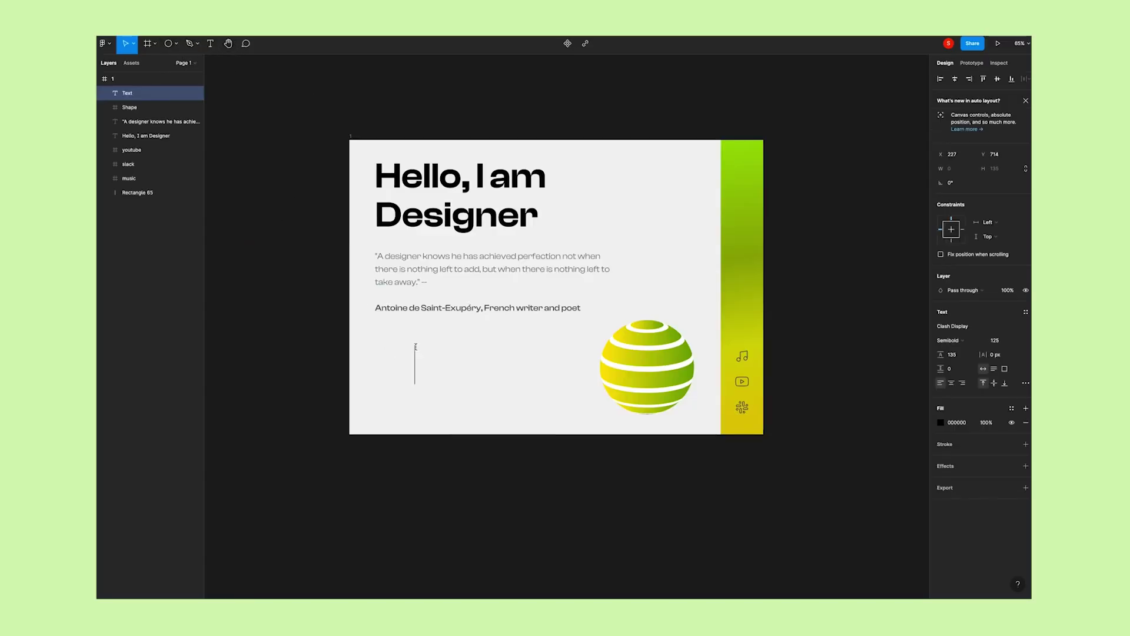
{"action": "type", "text": "Button"}
{"action": "key", "text": "Escape"}
{"action": "double_click", "coordinate": [492, 369]}
{"action": "key", "text": "ctrl+a"}
{"action": "left_click", "coordinate": [343, 361]}
Scale the Button text down proportionally with the K scale tool
{"action": "left_click", "coordinate": [468, 370]}
{"action": "scroll", "coordinate": [537, 345], "scroll_direction": "up", "scroll_amount": 2}
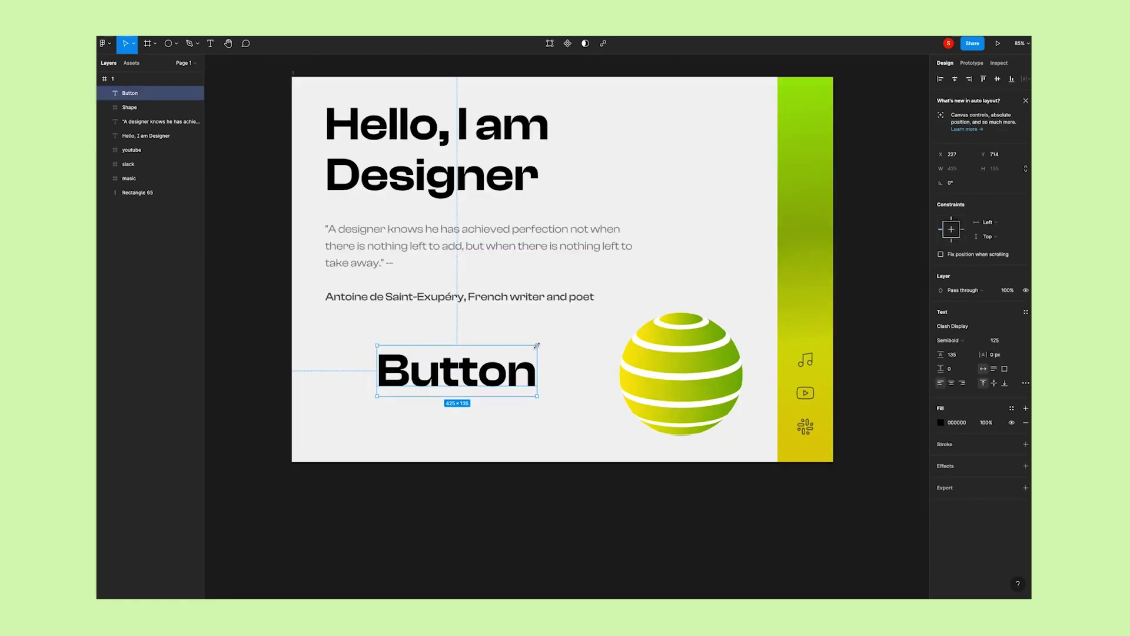
{"action": "key", "text": "k"}
{"action": "left_click_drag", "start_coordinate": [536, 346], "coordinate": [461, 368]}
{"action": "left_click", "coordinate": [492, 400]}
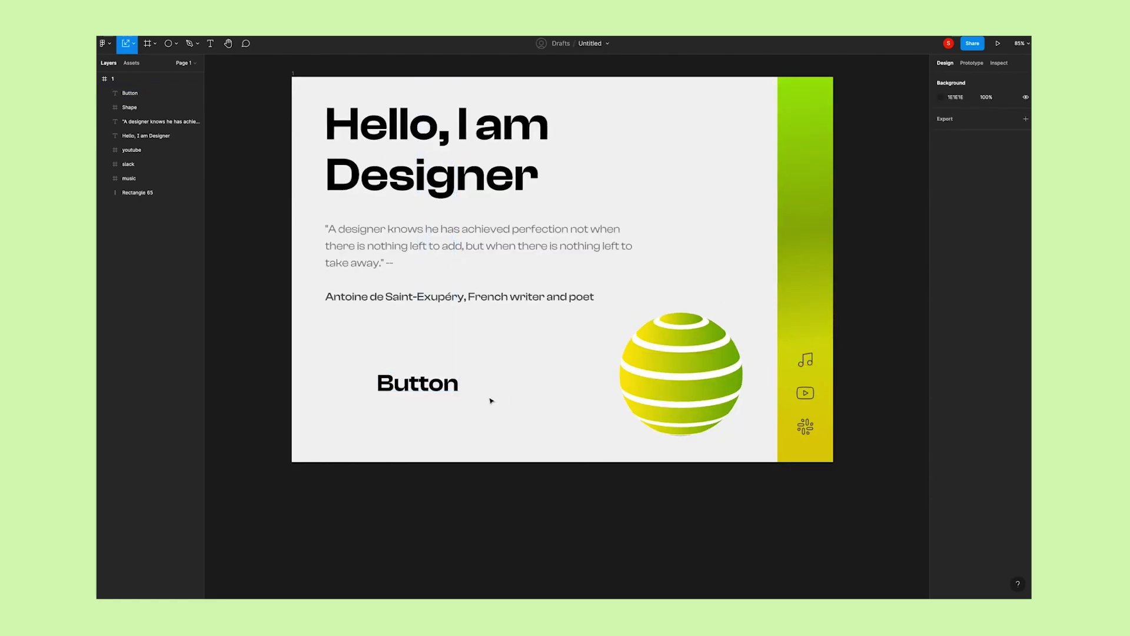
{"action": "left_click", "coordinate": [176, 44]}
{"action": "left_click", "coordinate": [175, 65]}
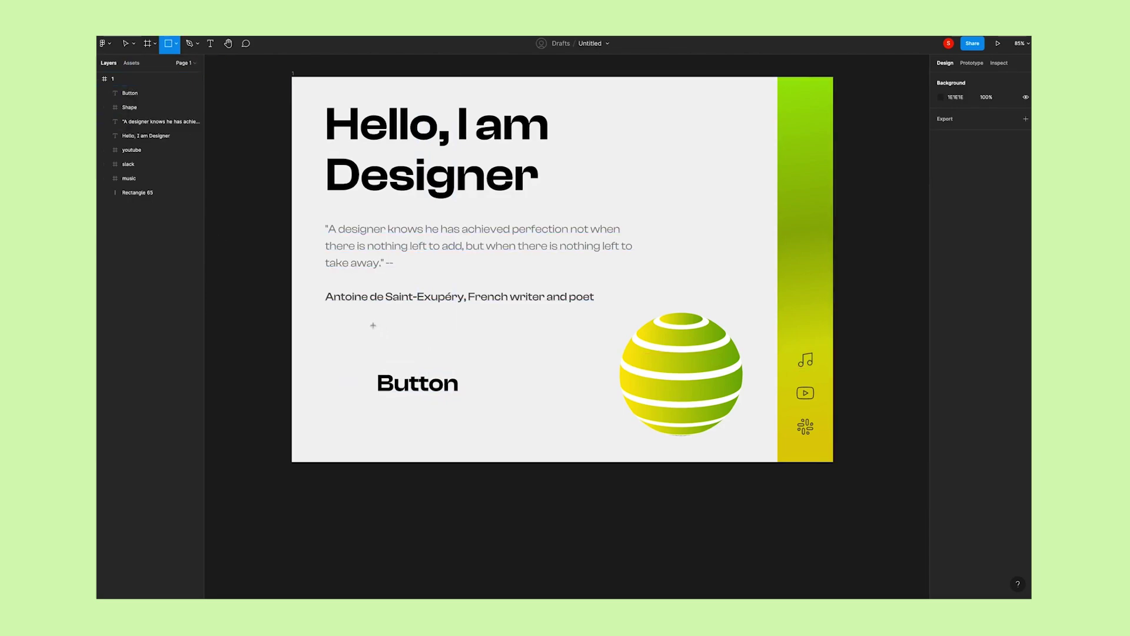
Draw a grey rectangle and place the Button text on top of it
{"action": "left_click_drag", "start_coordinate": [373, 325], "coordinate": [489, 362]}
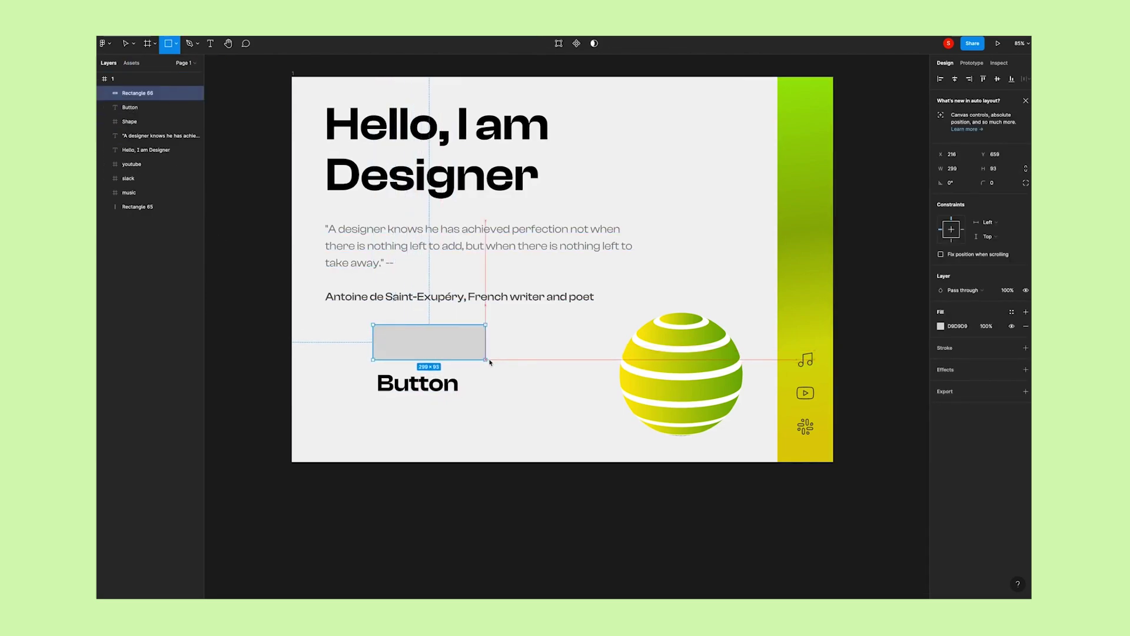
{"action": "left_click_drag", "start_coordinate": [490, 362], "coordinate": [493, 363]}
{"action": "left_click_drag", "start_coordinate": [418, 384], "coordinate": [449, 340]}
{"action": "key", "text": "ctrl+]"}
{"action": "key", "text": "Escape"}
{"action": "left_click", "coordinate": [448, 338]}
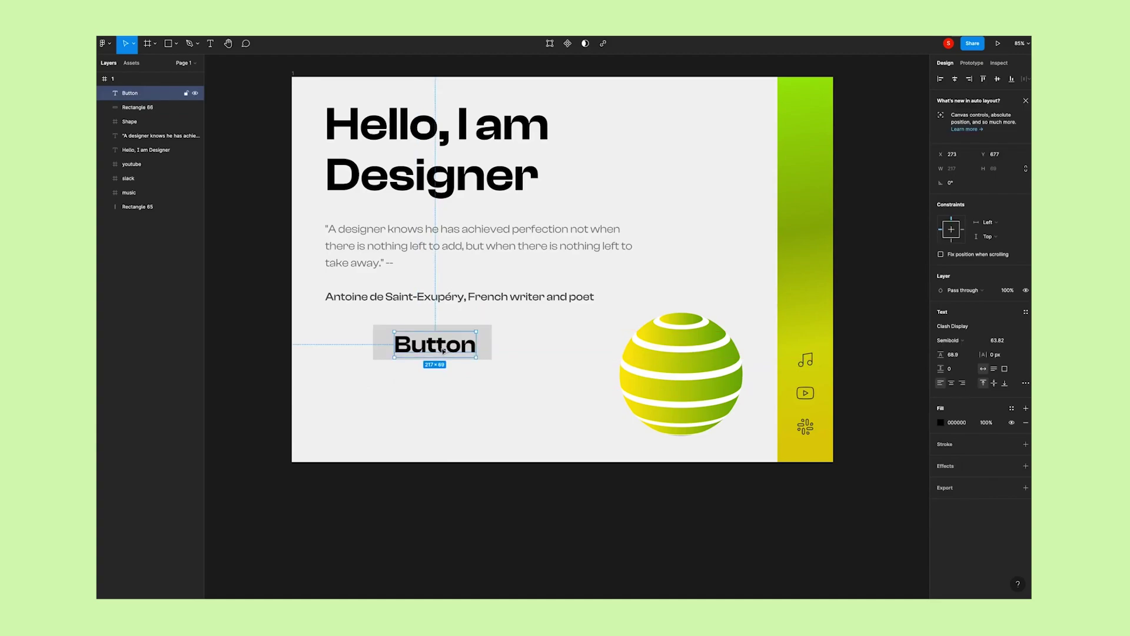
Set the Button text to Semibold size 48 and centre it in the rectangle
{"action": "scroll", "coordinate": [444, 350], "scroll_direction": "up", "scroll_amount": 2}
{"action": "scroll", "coordinate": [444, 351], "scroll_direction": "up", "scroll_amount": 3}
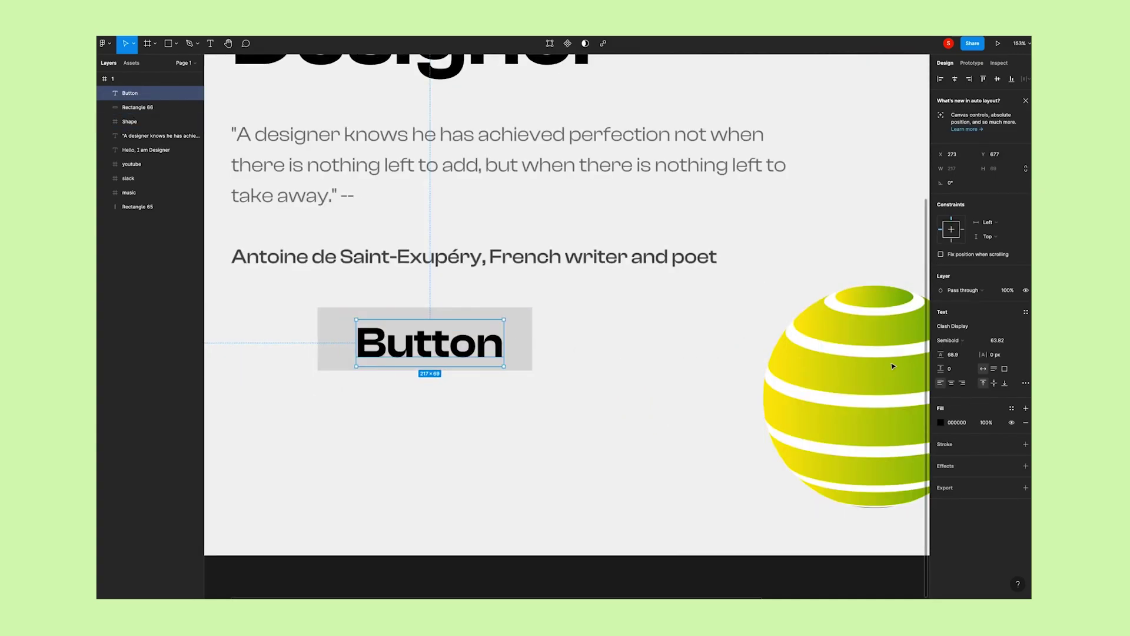
{"action": "left_click", "coordinate": [988, 342]}
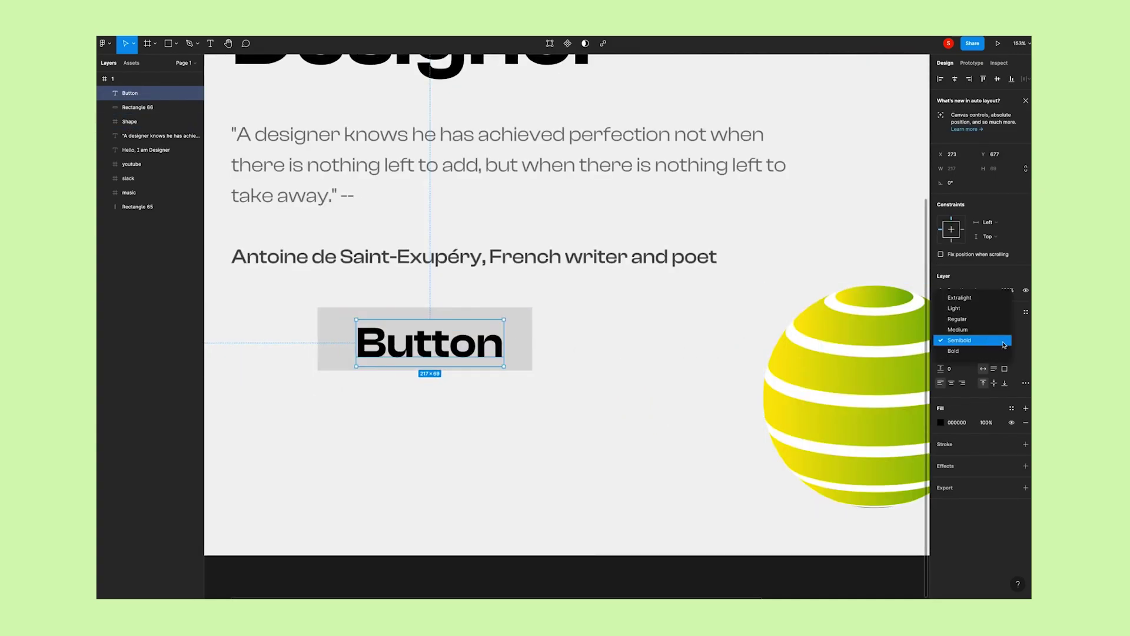
{"action": "left_click", "coordinate": [1016, 344]}
{"action": "left_click", "coordinate": [997, 341]}
{"action": "left_click", "coordinate": [1016, 340]}
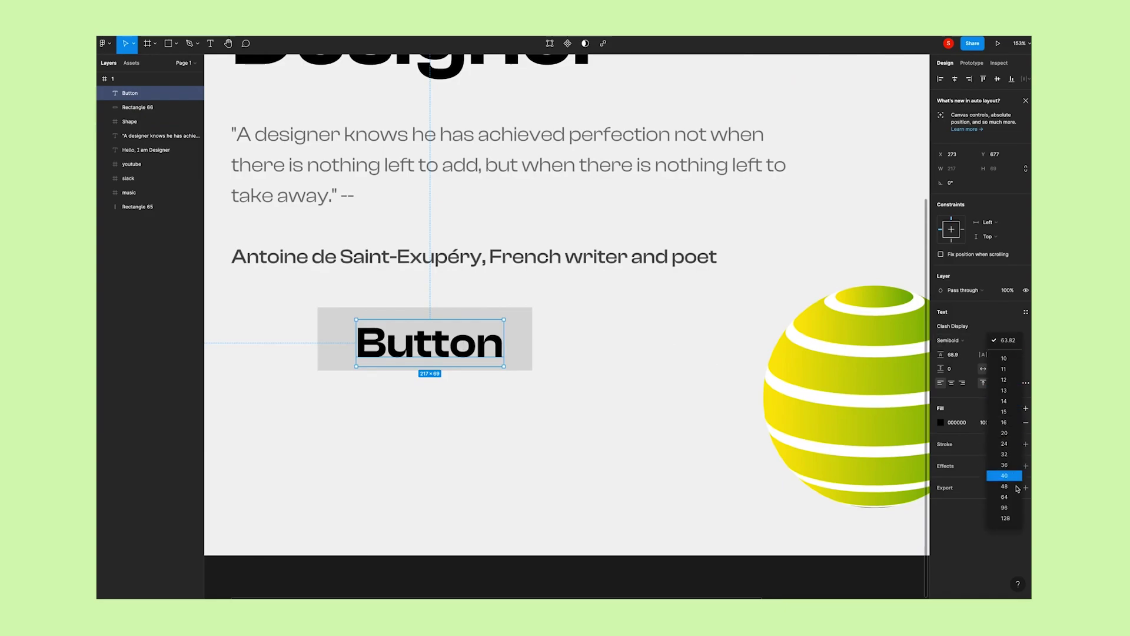
{"action": "key", "text": "Return"}
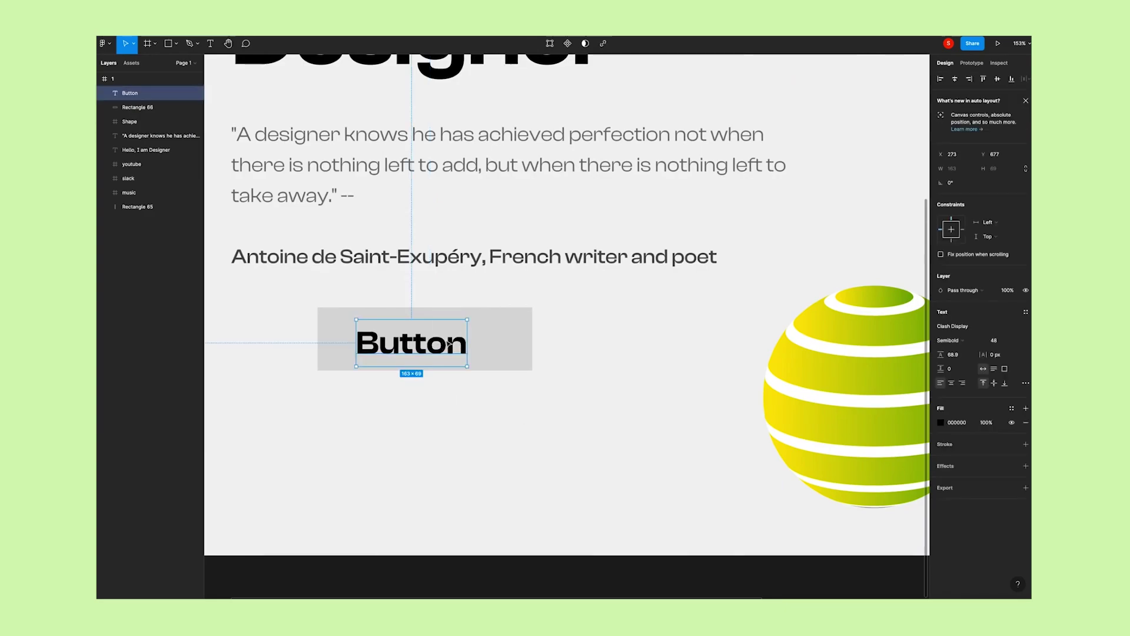
{"action": "left_click_drag", "start_coordinate": [412, 341], "coordinate": [424, 336]}
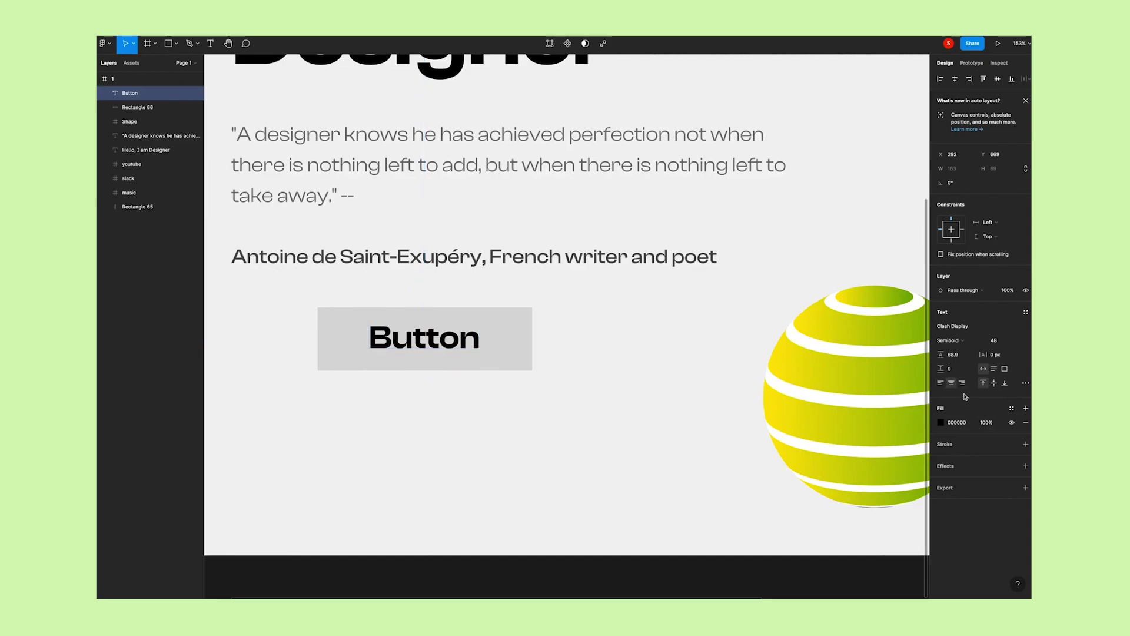
Vertically centre the Button label on its rectangle
{"action": "left_click_drag", "start_coordinate": [342, 388], "coordinate": [534, 316]}
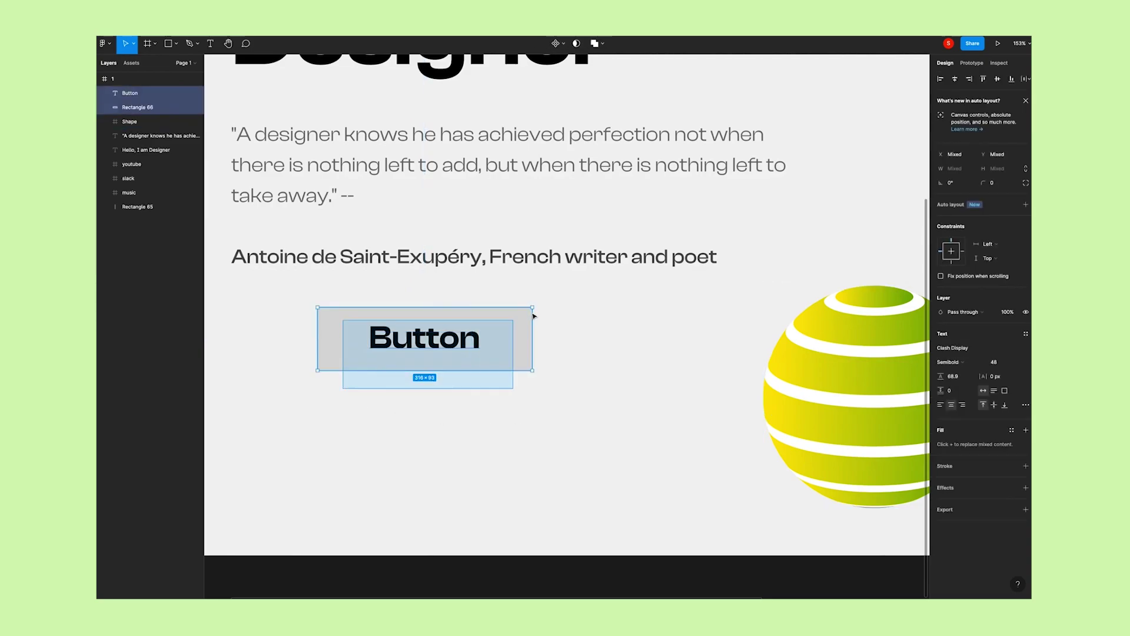
{"action": "left_click", "coordinate": [955, 78]}
{"action": "left_click", "coordinate": [997, 78]}
{"action": "left_click", "coordinate": [545, 366]}
{"action": "left_click", "coordinate": [527, 341]}
Rename the rectangle layer 'Base 1' and copy it
{"action": "double_click", "coordinate": [139, 107]}
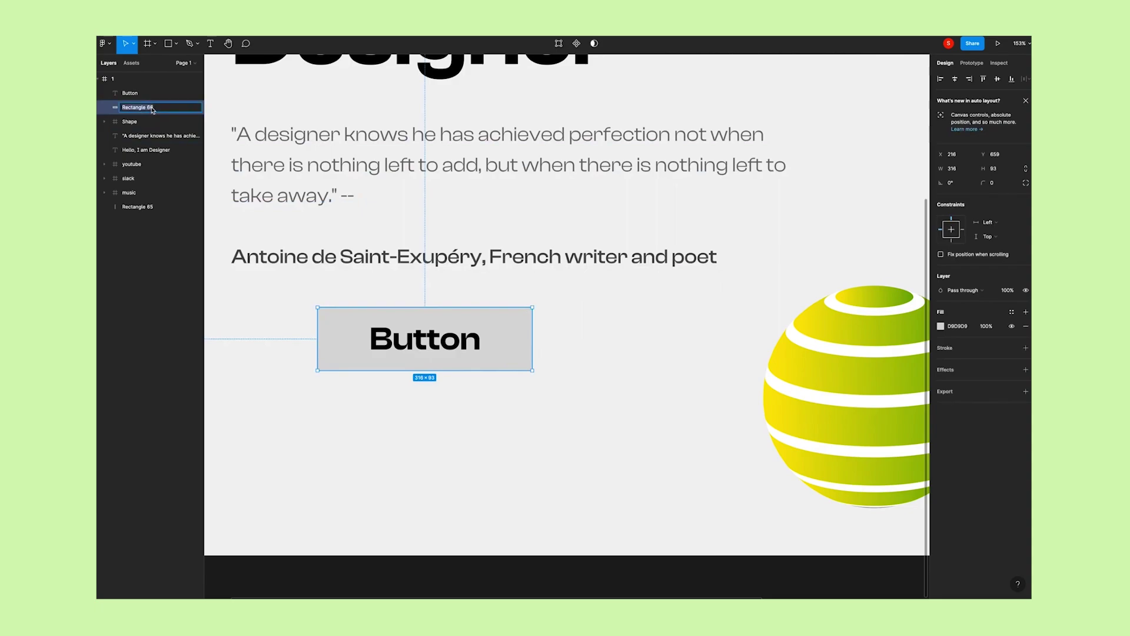
{"action": "type", "text": "Base 1"}
{"action": "key", "text": "Return"}
{"action": "right_click", "coordinate": [163, 107]}
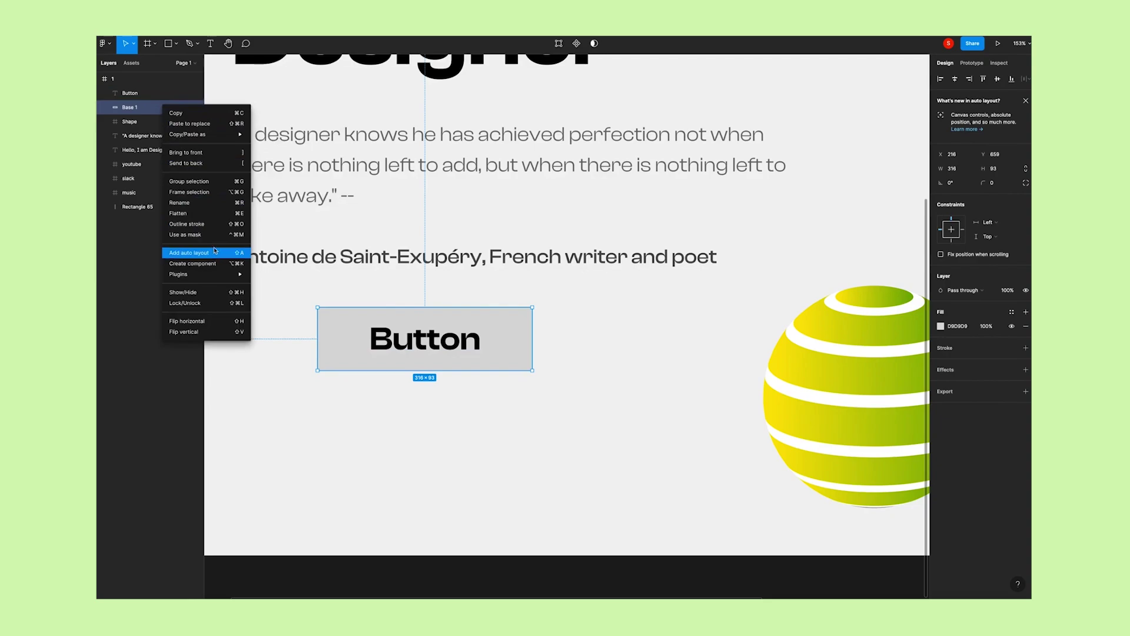
{"action": "left_click", "coordinate": [188, 116]}
{"action": "right_click", "coordinate": [165, 110]}
{"action": "mouse_move", "coordinate": [187, 135]}
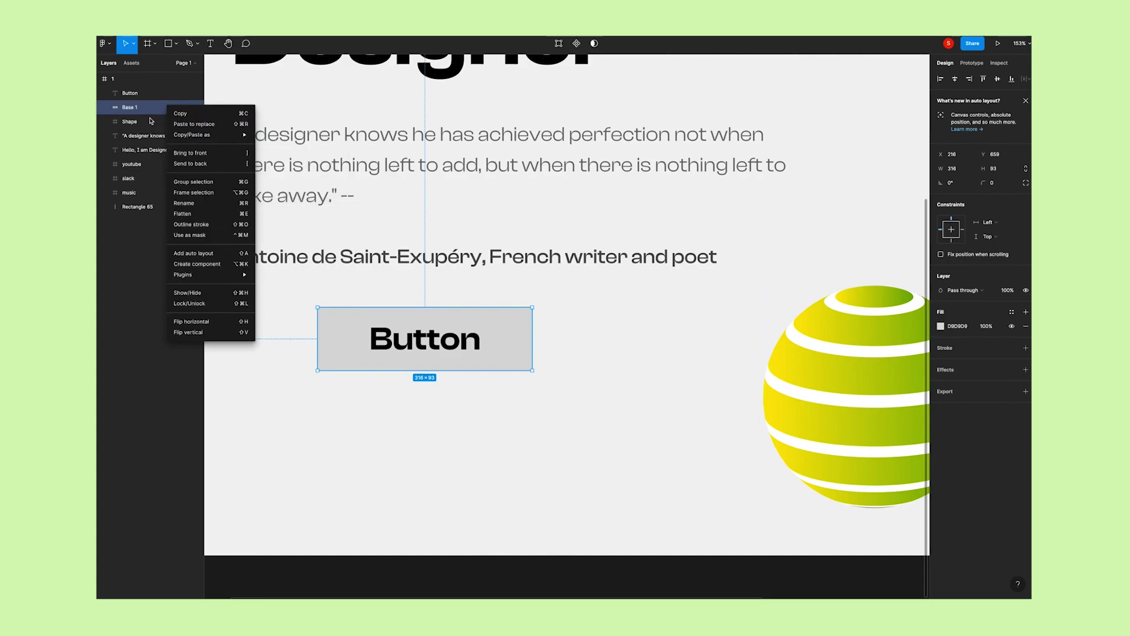
{"action": "left_click", "coordinate": [150, 112]}
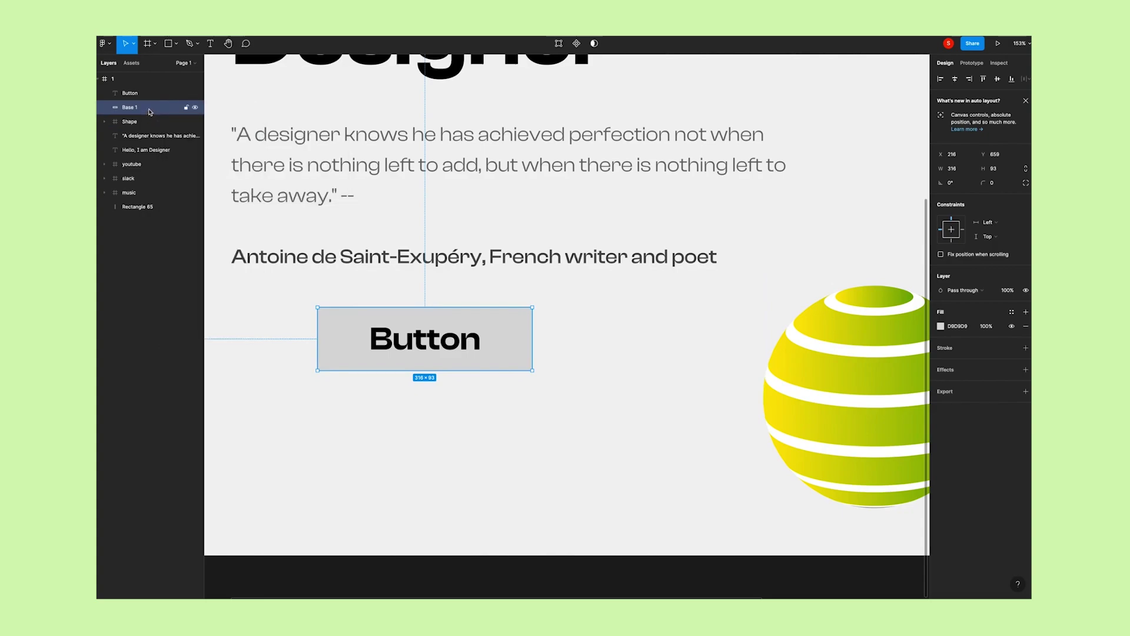
Paste the copy as Base 2 and set its width to 1 pixel
{"action": "key", "text": "ctrl+v"}
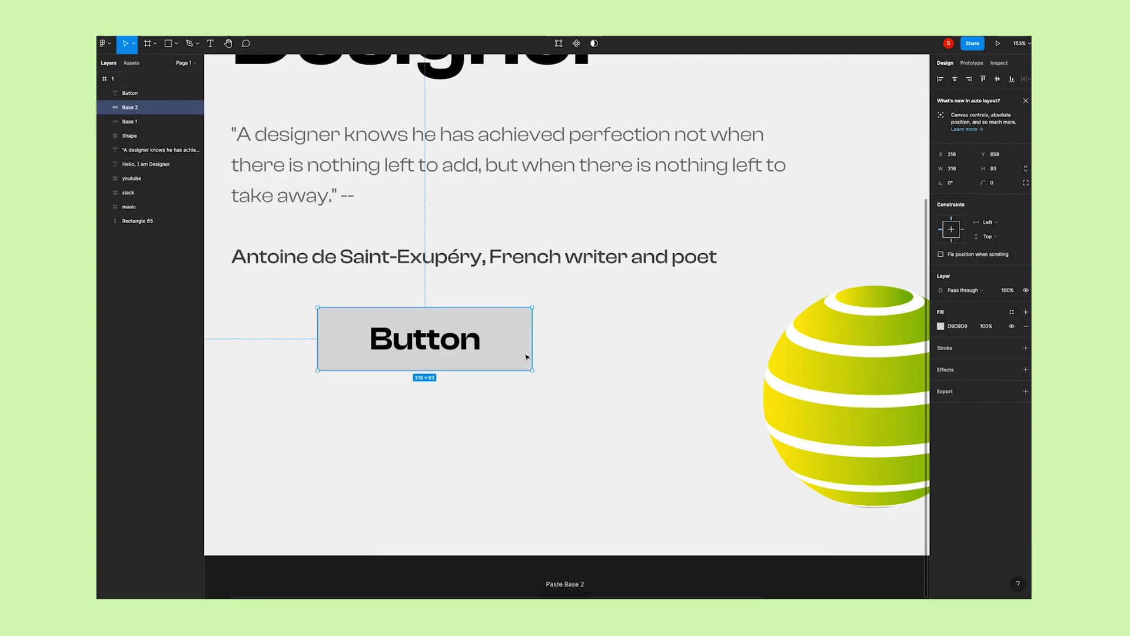
{"action": "left_click_drag", "start_coordinate": [534, 339], "coordinate": [502, 336]}
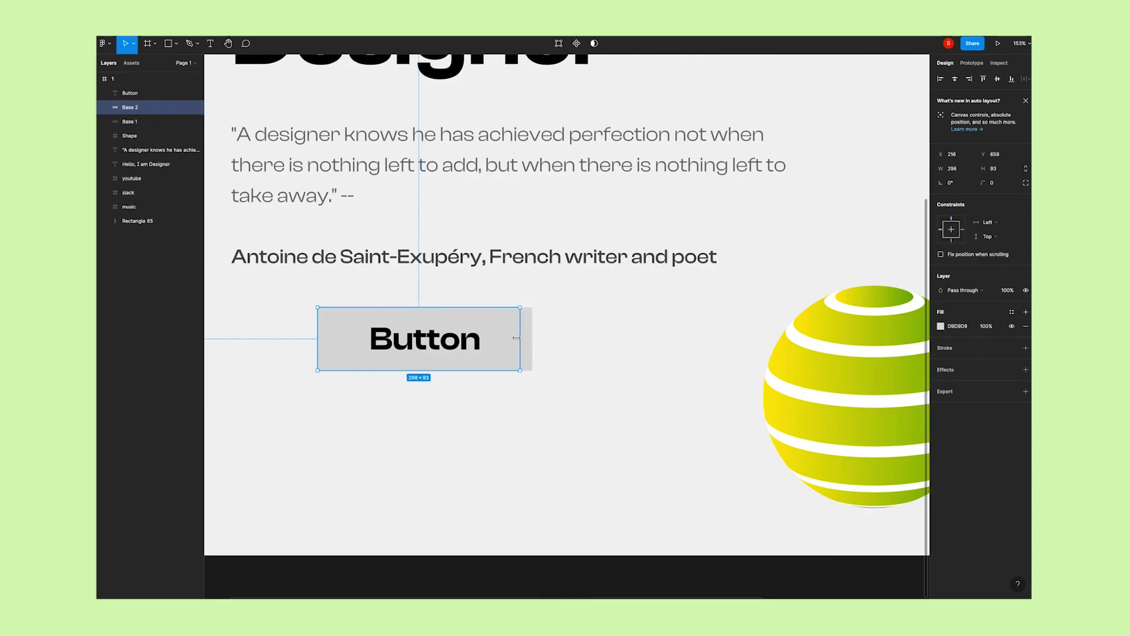
{"action": "left_click", "coordinate": [963, 172]}
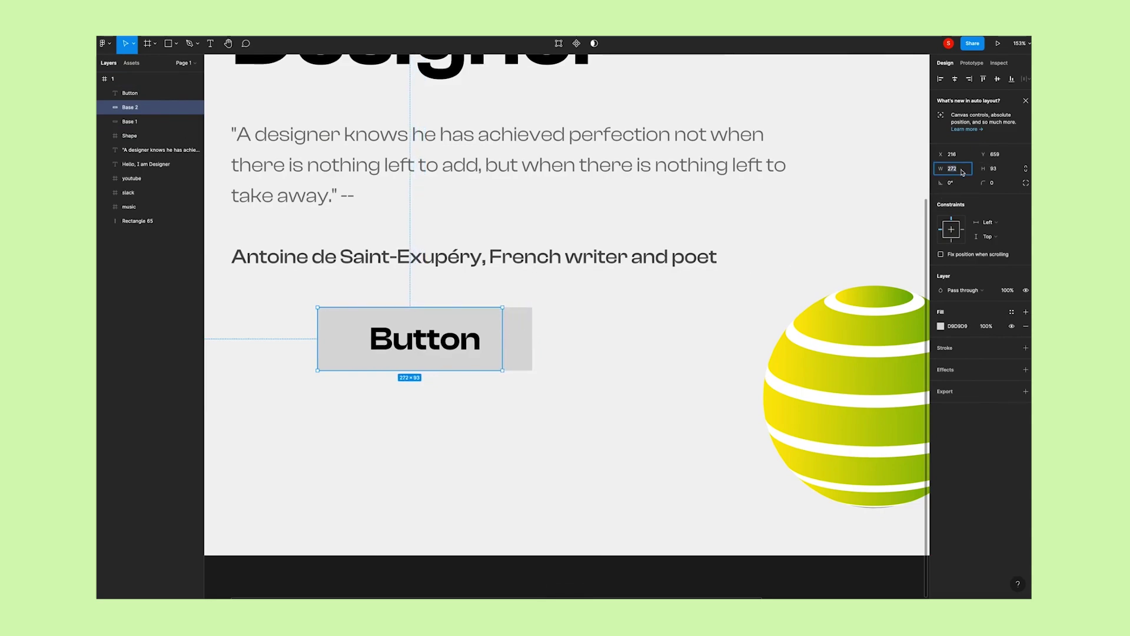
{"action": "type", "text": "1"}
{"action": "key", "text": "Return"}
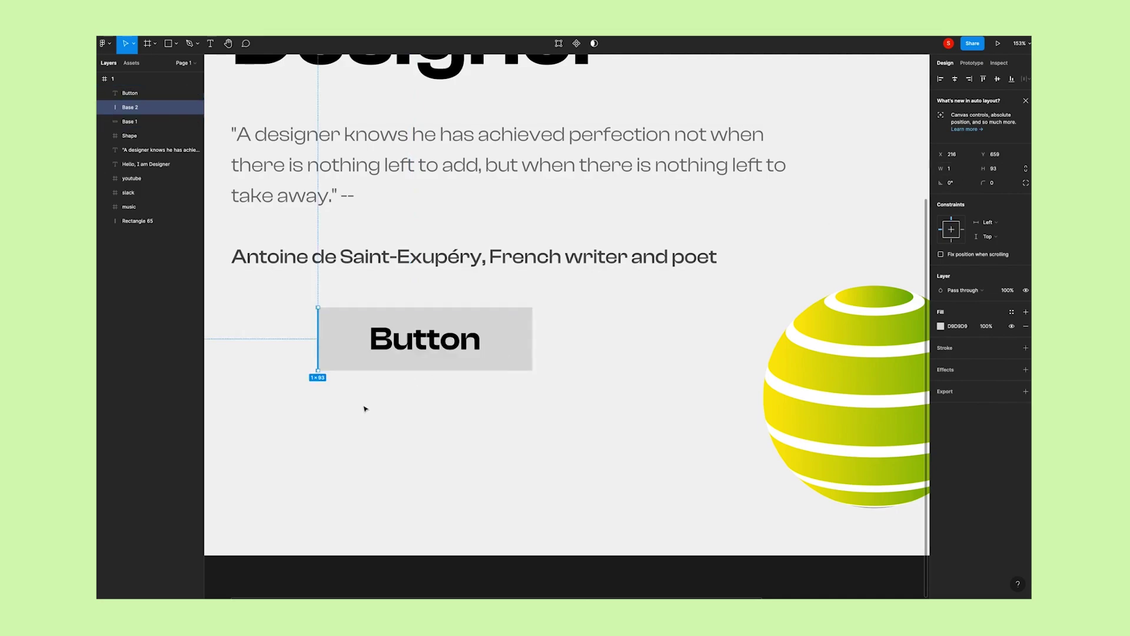
{"action": "left_click", "coordinate": [362, 407]}
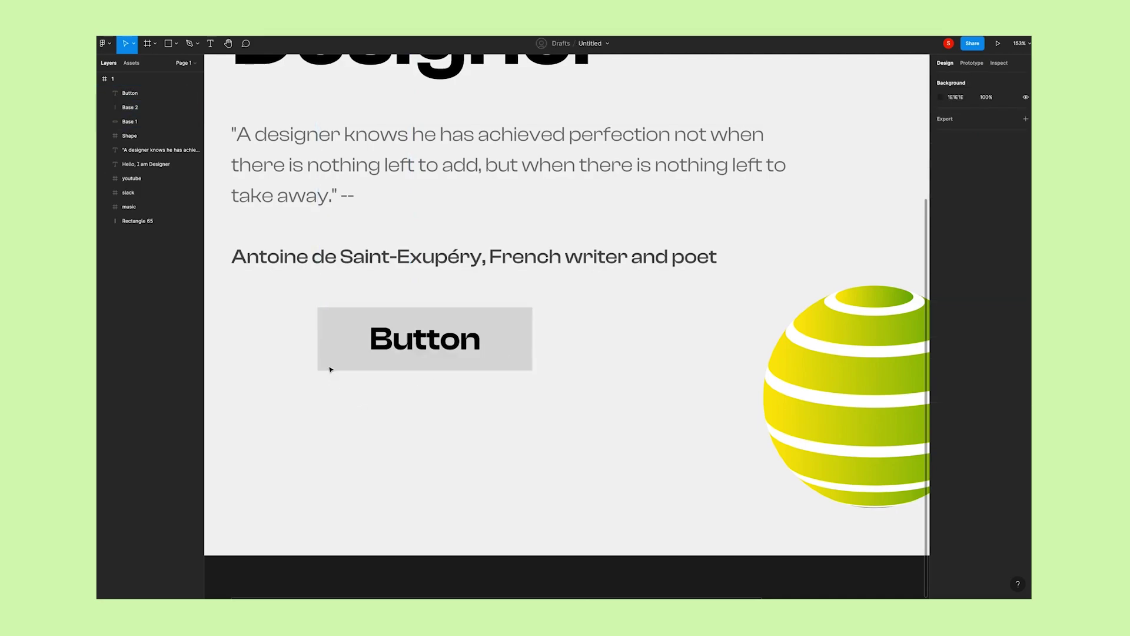
Group the label, Base 1 and Base 2 into a group named 'Button'
{"action": "left_click", "coordinate": [321, 350]}
{"action": "left_click", "coordinate": [277, 312]}
{"action": "scroll", "coordinate": [328, 320], "scroll_direction": "down", "scroll_amount": 1}
{"action": "scroll", "coordinate": [327, 327], "scroll_direction": "down", "scroll_amount": 1}
{"action": "scroll", "coordinate": [391, 386], "scroll_direction": "down", "scroll_amount": 2}
{"action": "scroll", "coordinate": [410, 386], "scroll_direction": "up", "scroll_amount": 1}
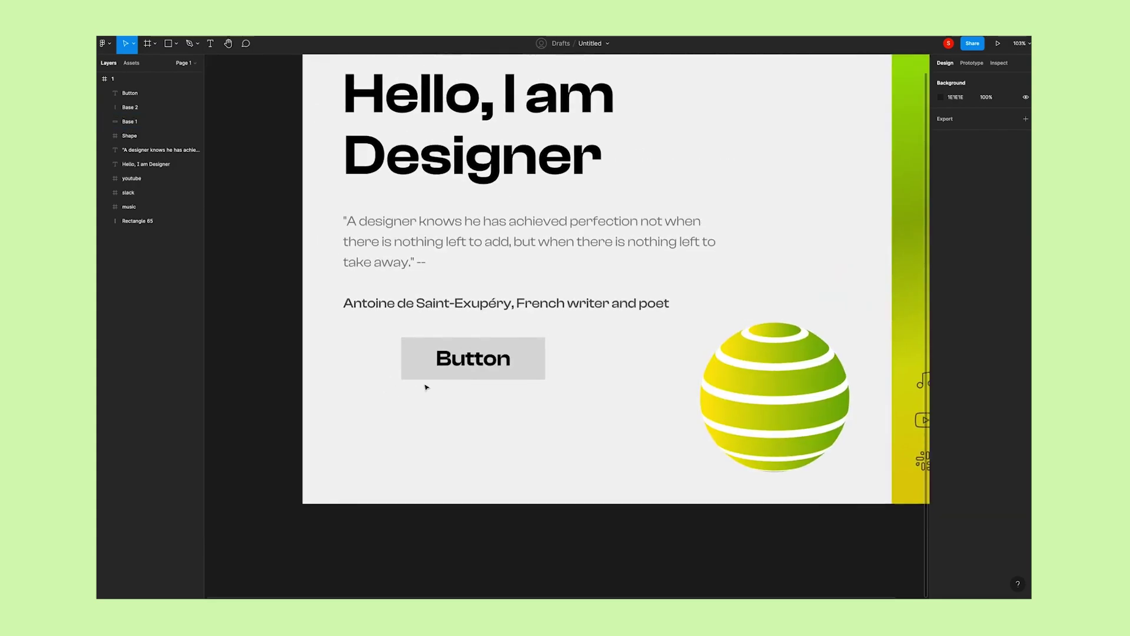
{"action": "left_click_drag", "start_coordinate": [411, 385], "coordinate": [558, 332]}
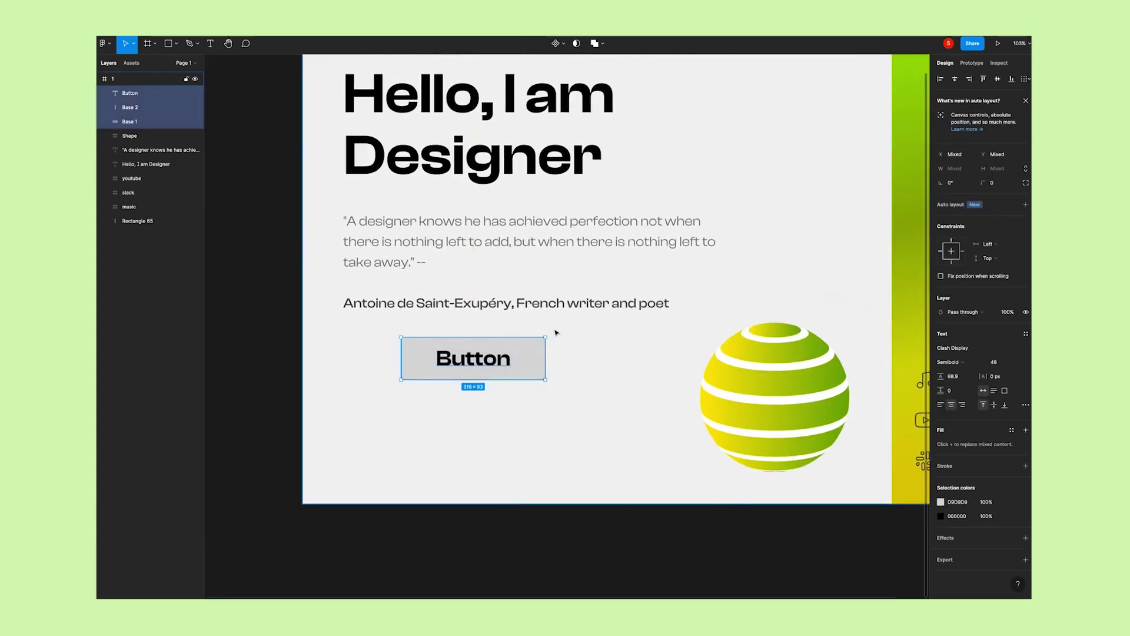
{"action": "key", "text": "ctrl+g"}
{"action": "key", "text": "ctrl+r"}
{"action": "type", "text": "B"}
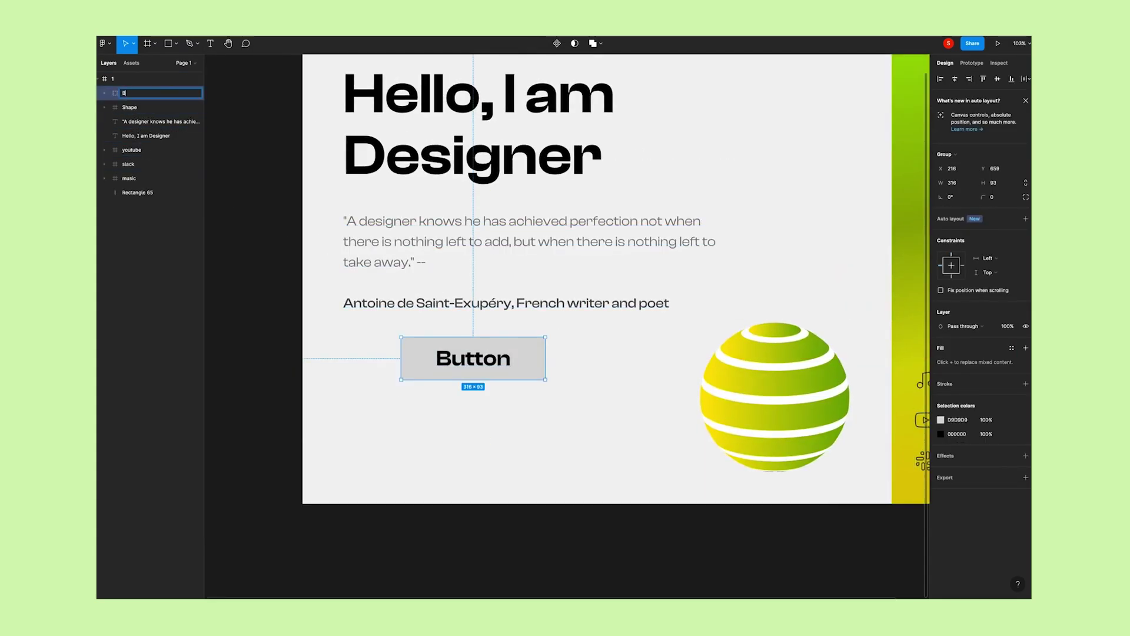
{"action": "type", "text": "utton"}
{"action": "key", "text": "Return"}
Move the Button group left to line up with the quote's left edge
{"action": "left_click", "coordinate": [510, 437]}
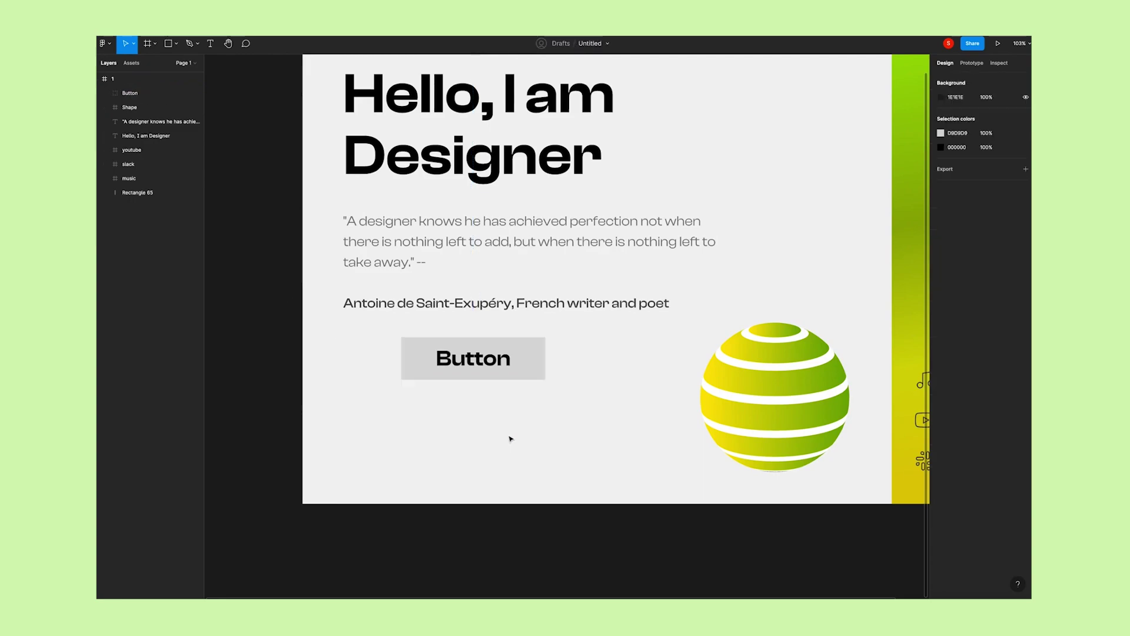
{"action": "left_click_drag", "start_coordinate": [540, 358], "coordinate": [485, 352]}
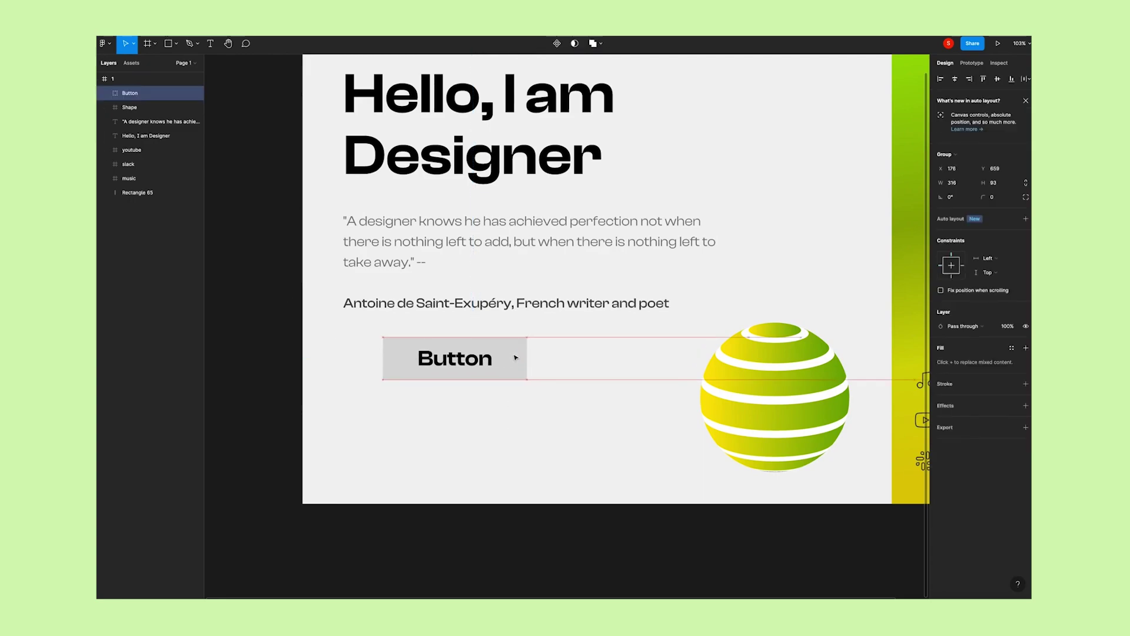
{"action": "left_click_drag", "start_coordinate": [485, 352], "coordinate": [482, 354]}
{"action": "left_click", "coordinate": [535, 414]}
{"action": "left_click", "coordinate": [479, 361]}
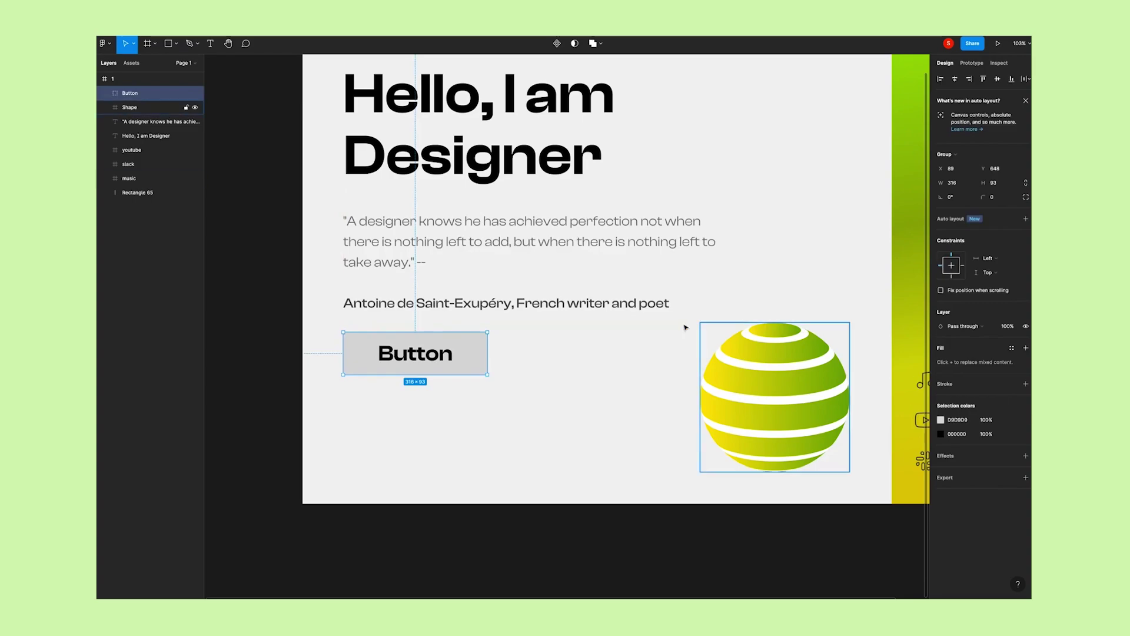
{"action": "scroll", "coordinate": [647, 318], "scroll_direction": "down", "scroll_amount": 3}
{"action": "scroll", "coordinate": [628, 312], "scroll_direction": "up", "scroll_amount": 1}
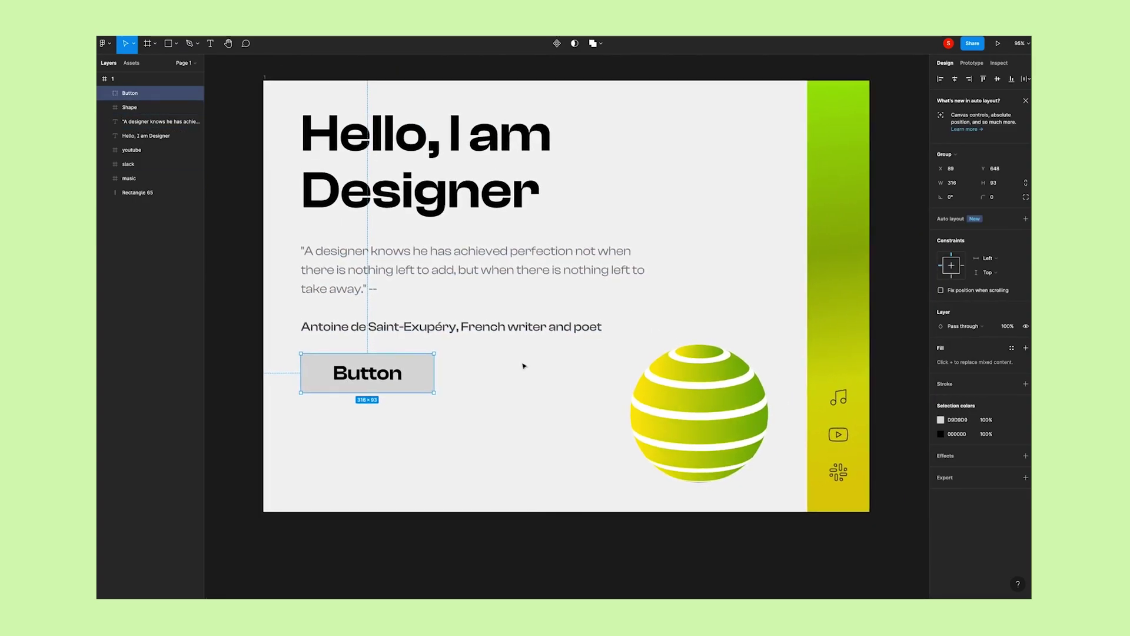
Add a stroke to Base 1, then remove it again
{"action": "double_click", "coordinate": [424, 372]}
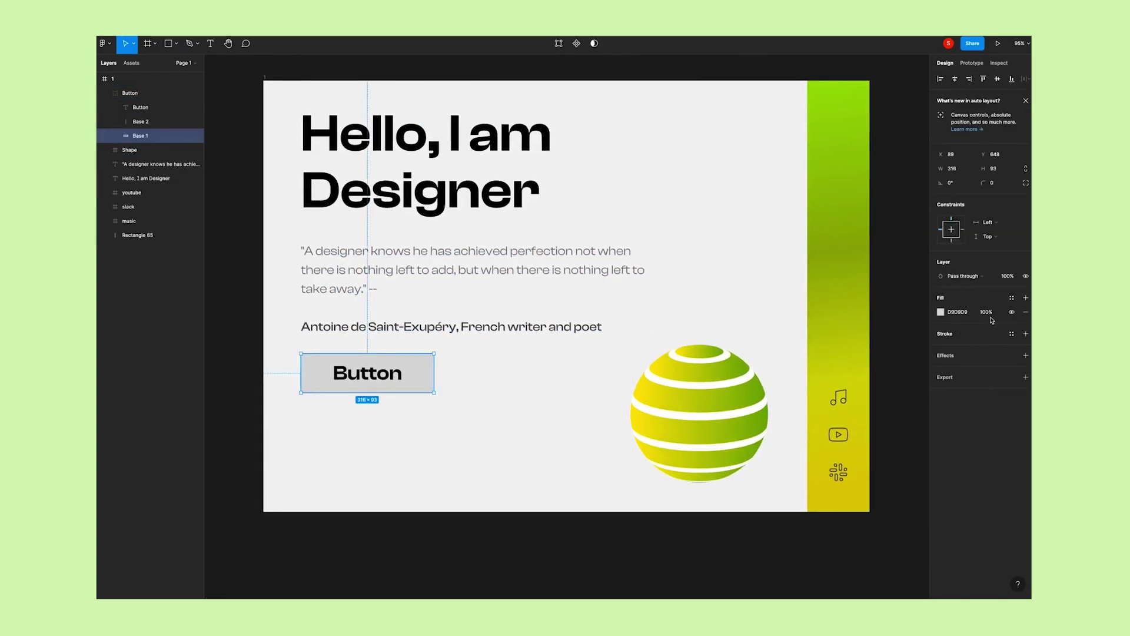
{"action": "left_click", "coordinate": [1025, 333]}
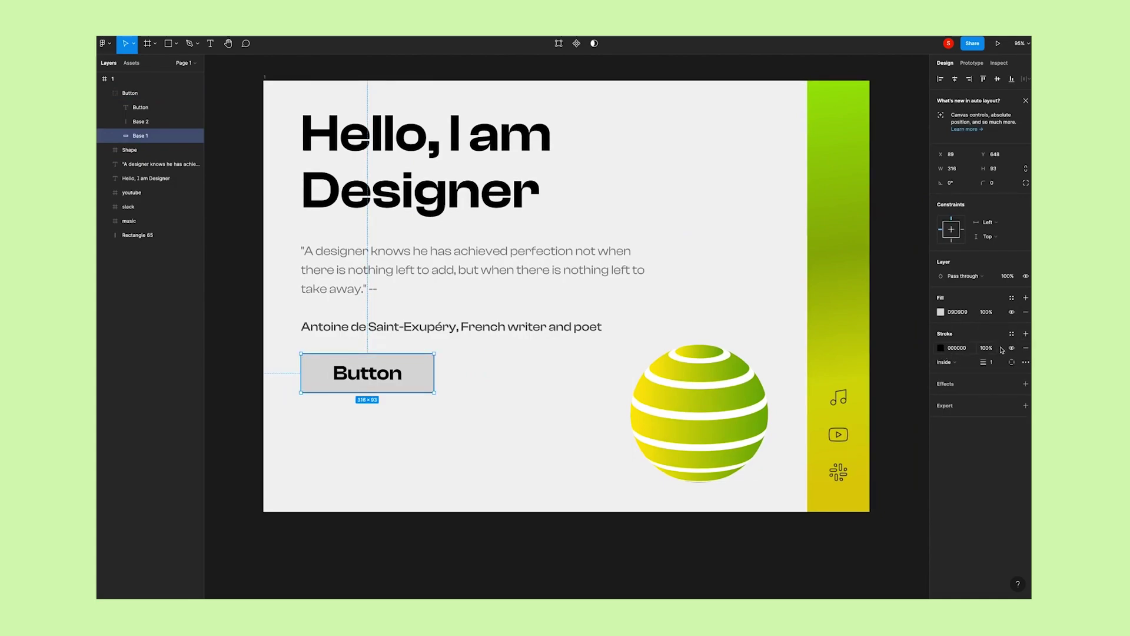
{"action": "left_click", "coordinate": [1026, 348]}
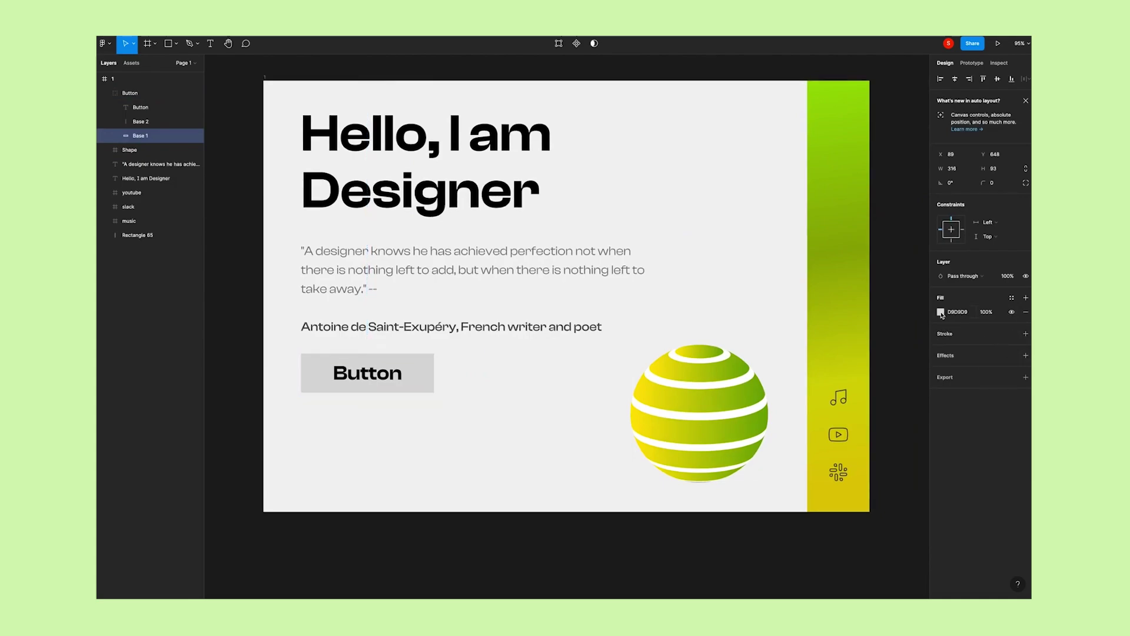
{"action": "left_click", "coordinate": [511, 422]}
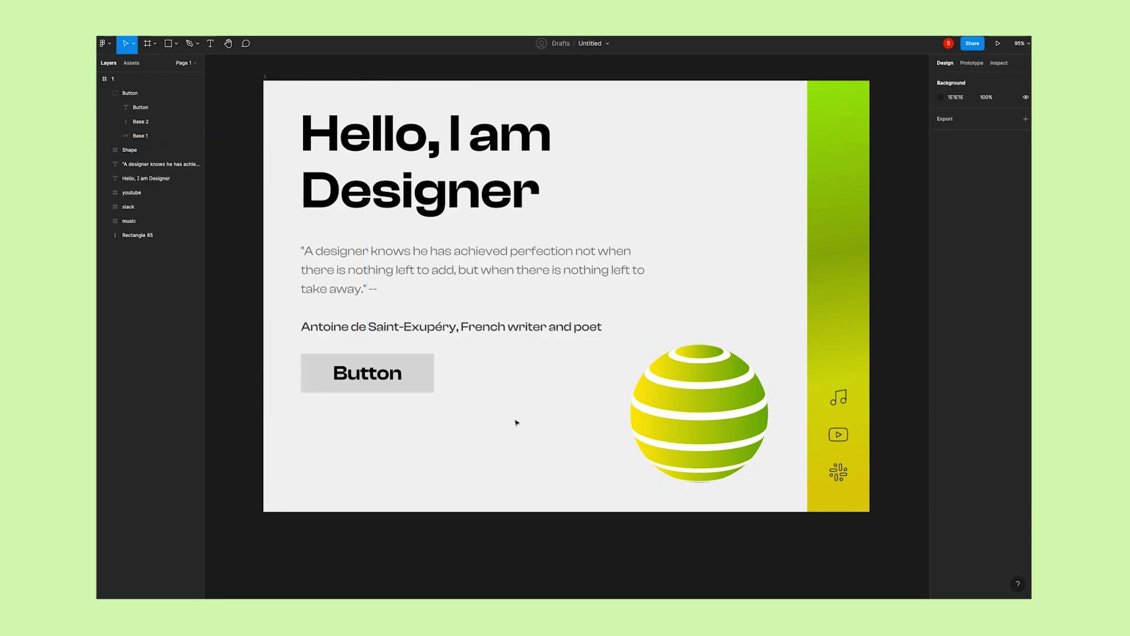
{"action": "scroll", "coordinate": [444, 394], "scroll_direction": "down", "scroll_amount": 3}
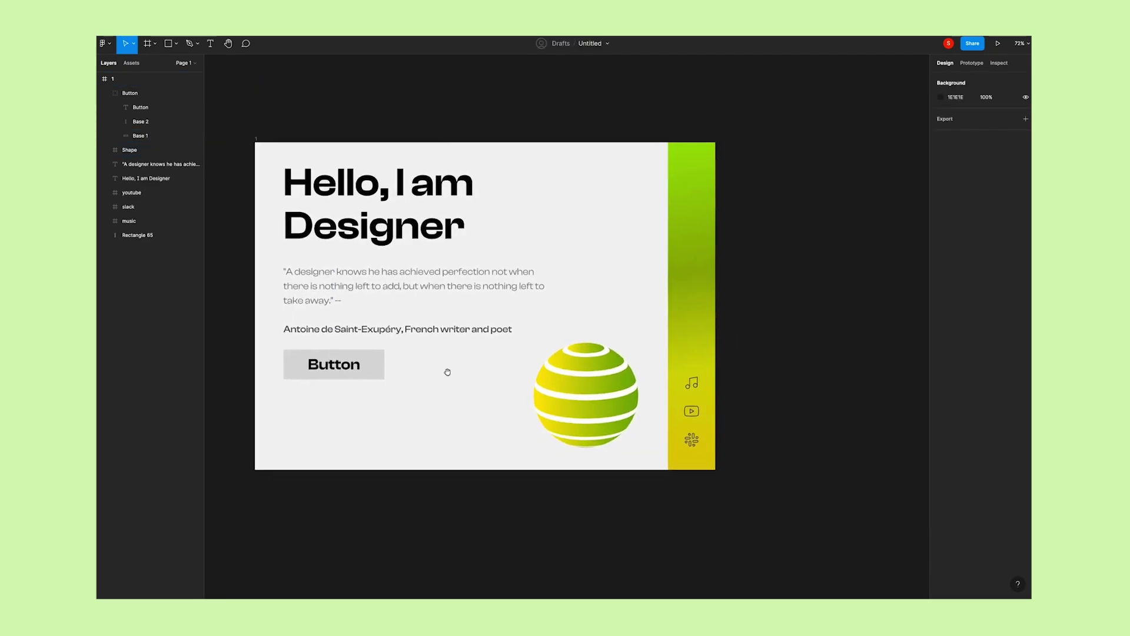
Duplicate frame 1 twice to create frames 2 and 3 side by side
{"action": "scroll", "coordinate": [449, 373], "scroll_direction": "down", "scroll_amount": 3}
{"action": "scroll", "coordinate": [445, 376], "scroll_direction": "down", "scroll_amount": 2}
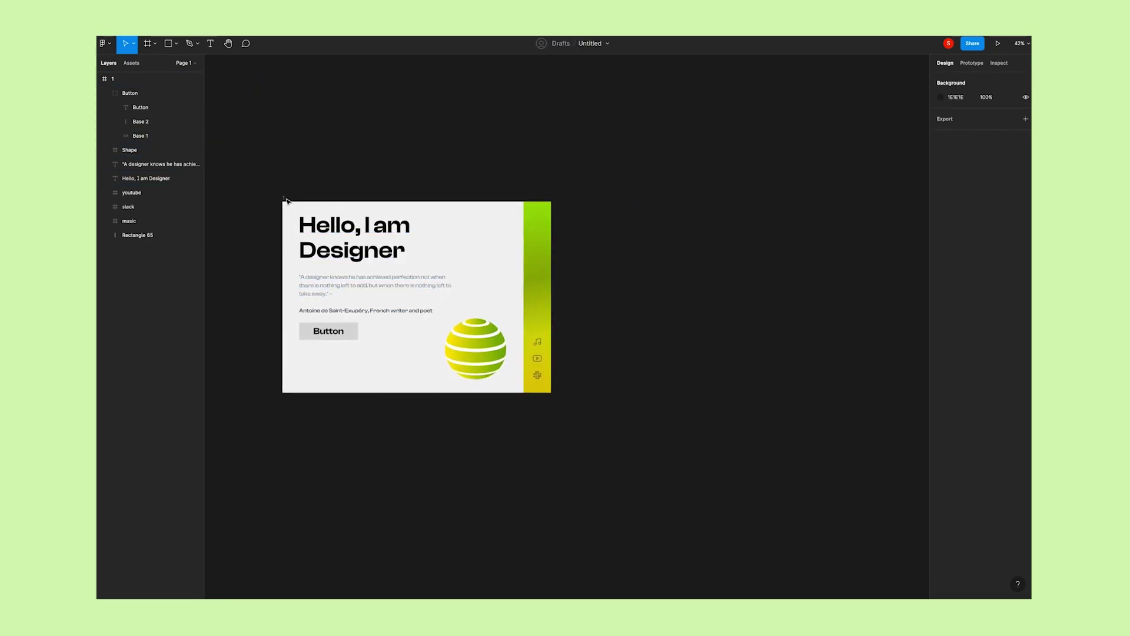
{"action": "left_click_drag", "start_coordinate": [285, 200], "coordinate": [593, 213]}
{"action": "scroll", "coordinate": [501, 187], "scroll_direction": "down", "scroll_amount": 2}
{"action": "left_click_drag", "start_coordinate": [424, 216], "coordinate": [638, 217]}
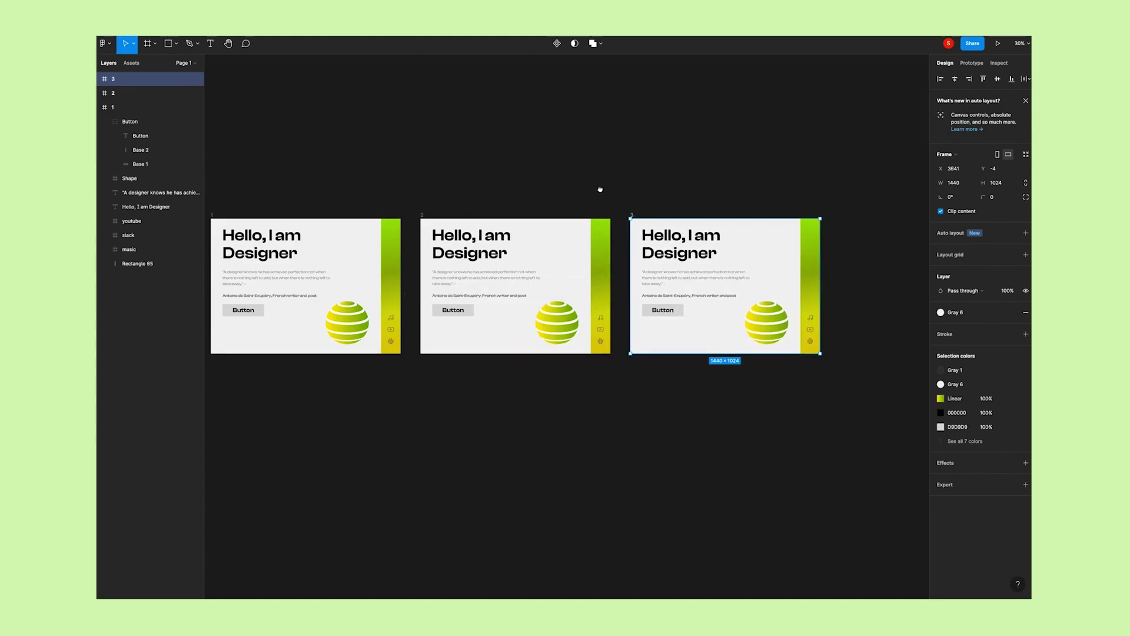
{"action": "left_click_drag", "start_coordinate": [587, 184], "coordinate": [628, 189]}
{"action": "left_click", "coordinate": [714, 392]}
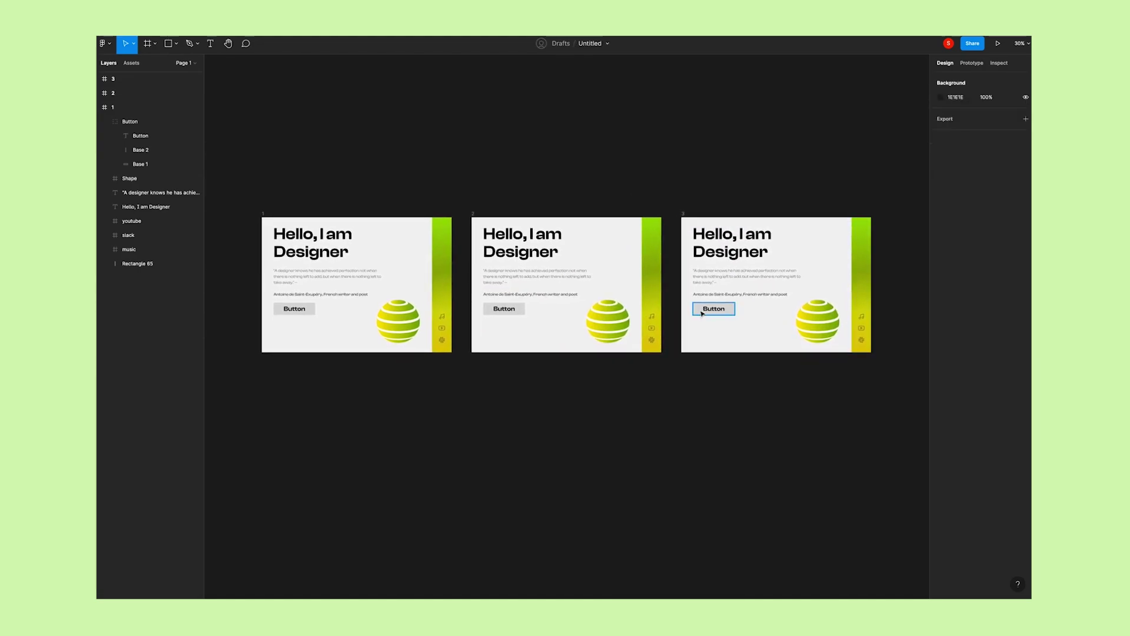
Stretch frame 3's Base 2 to the full 316 button width and fill it with the Red style
{"action": "left_click", "coordinate": [701, 313]}
{"action": "left_click", "coordinate": [158, 122]}
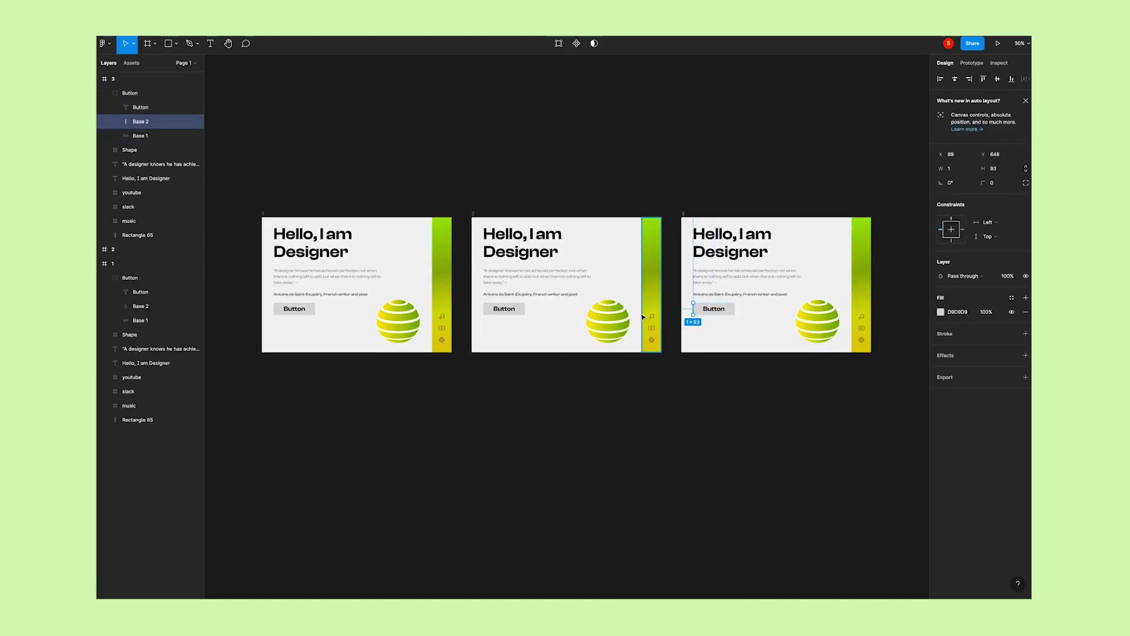
{"action": "left_click_drag", "start_coordinate": [697, 309], "coordinate": [734, 309]}
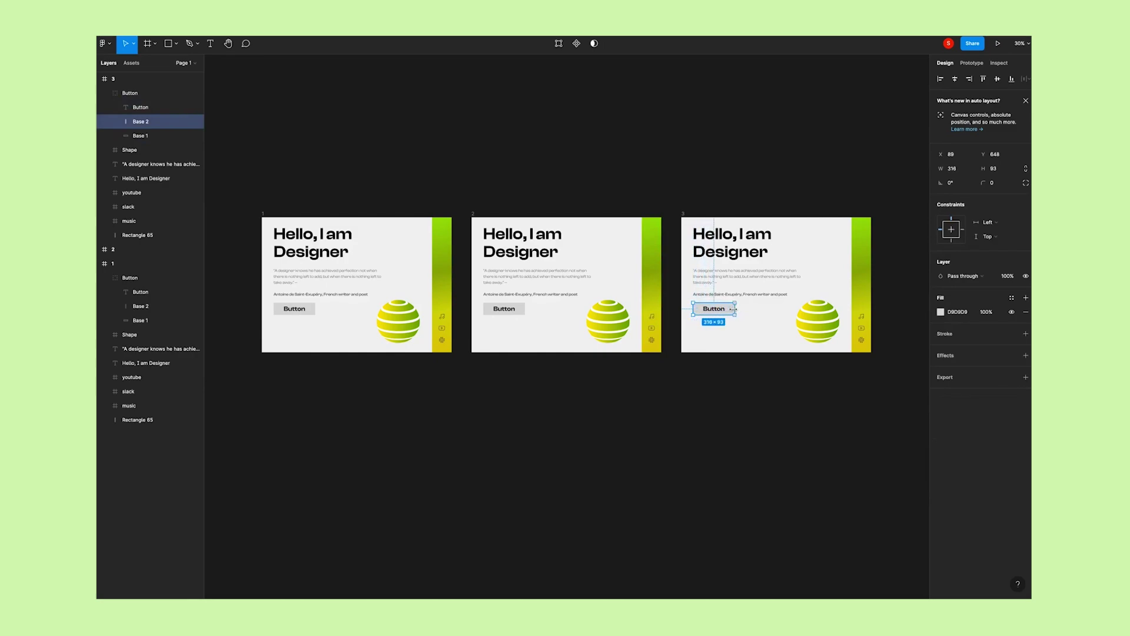
{"action": "left_click", "coordinate": [1012, 297]}
{"action": "left_click", "coordinate": [786, 432]}
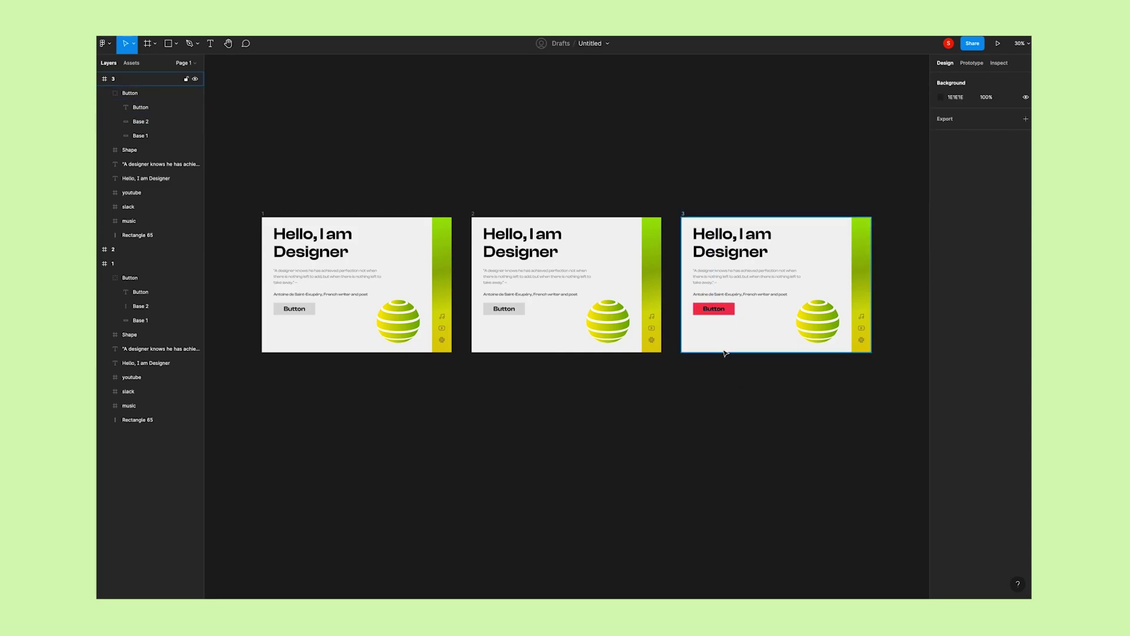
{"action": "scroll", "coordinate": [306, 335], "scroll_direction": "up", "scroll_amount": 2}
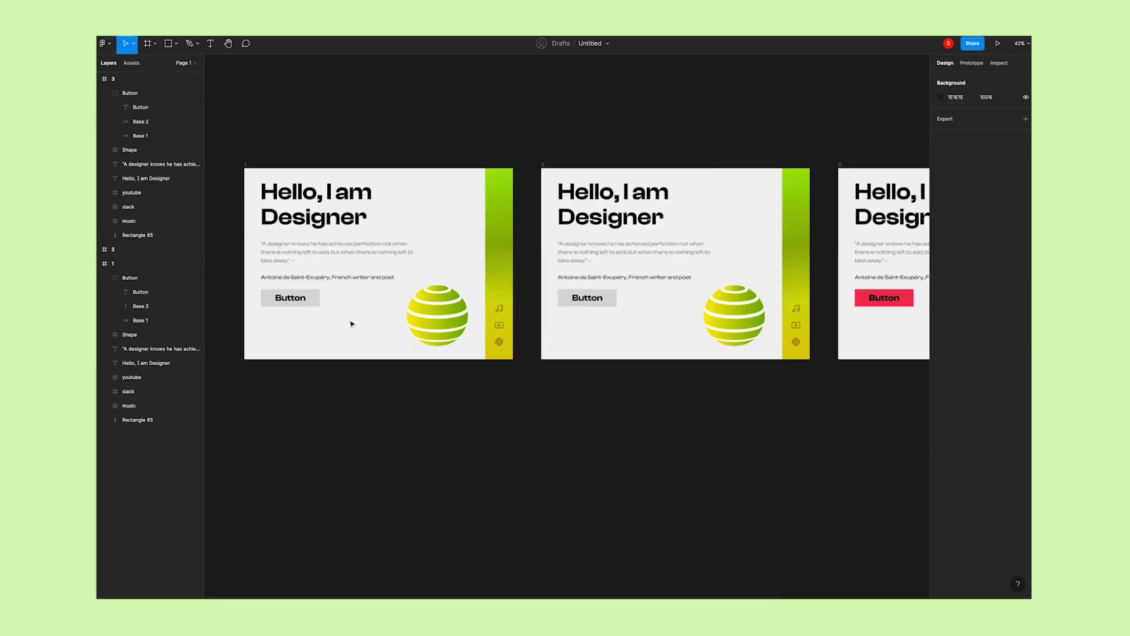
Give frame 1's Base 1 rectangle the dark Gray 1 colour style
{"action": "scroll", "coordinate": [490, 388], "scroll_direction": "down", "scroll_amount": 2}
{"action": "scroll", "coordinate": [570, 379], "scroll_direction": "up", "scroll_amount": 1}
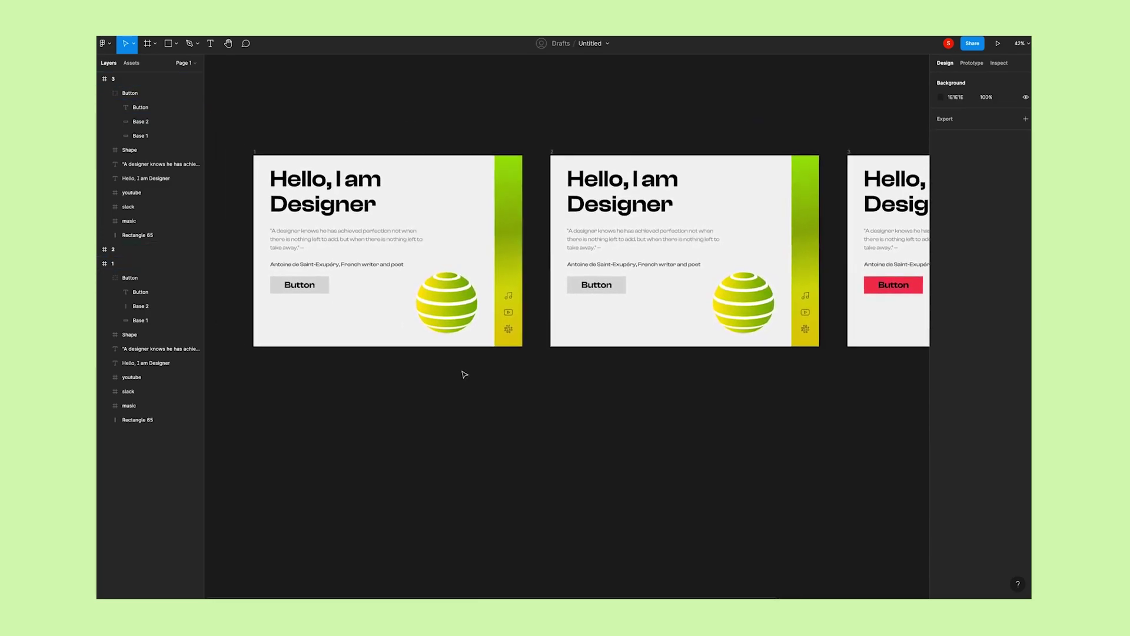
{"action": "scroll", "coordinate": [315, 315], "scroll_direction": "up", "scroll_amount": 3}
{"action": "scroll", "coordinate": [371, 302], "scroll_direction": "up", "scroll_amount": 2}
{"action": "scroll", "coordinate": [377, 301], "scroll_direction": "up", "scroll_amount": 1}
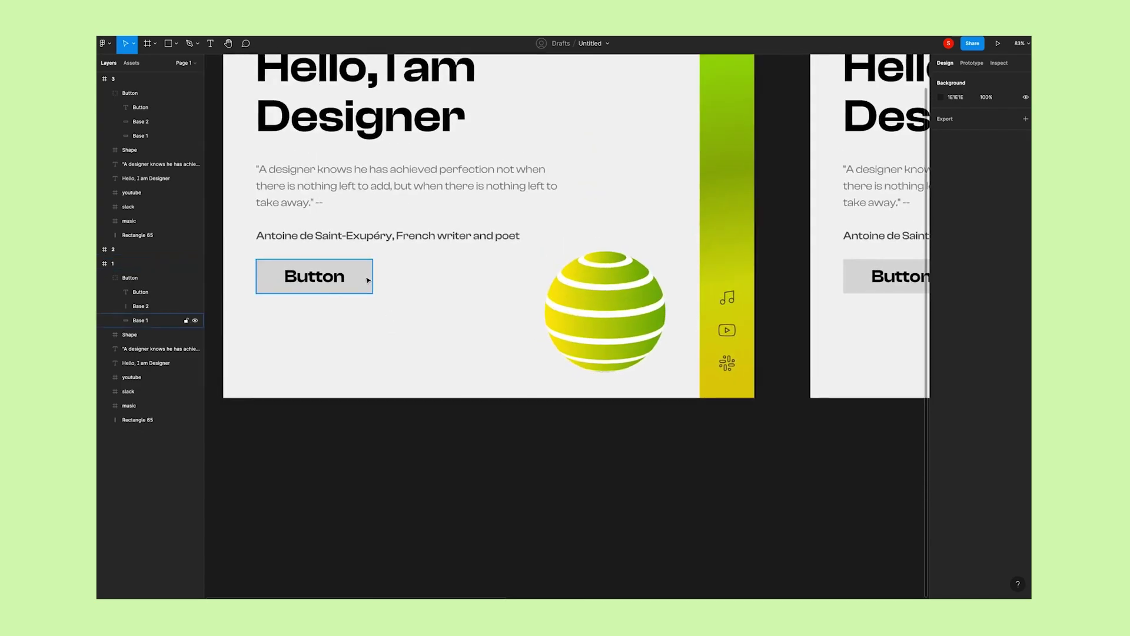
{"action": "left_click", "coordinate": [368, 280]}
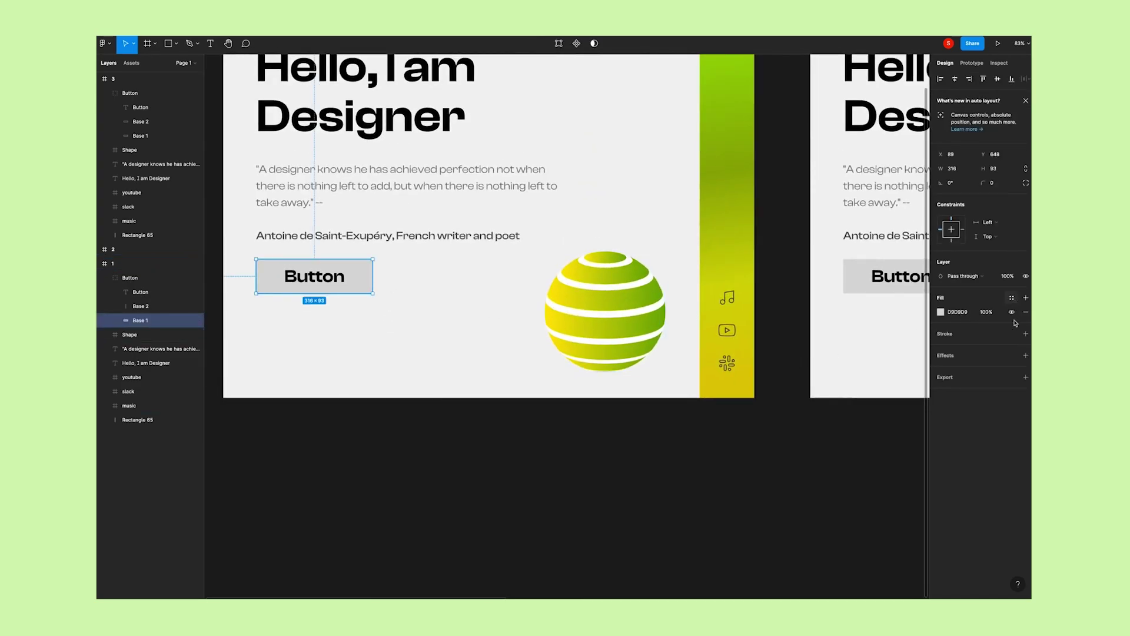
{"action": "left_click", "coordinate": [1011, 297]}
{"action": "left_click", "coordinate": [963, 366]}
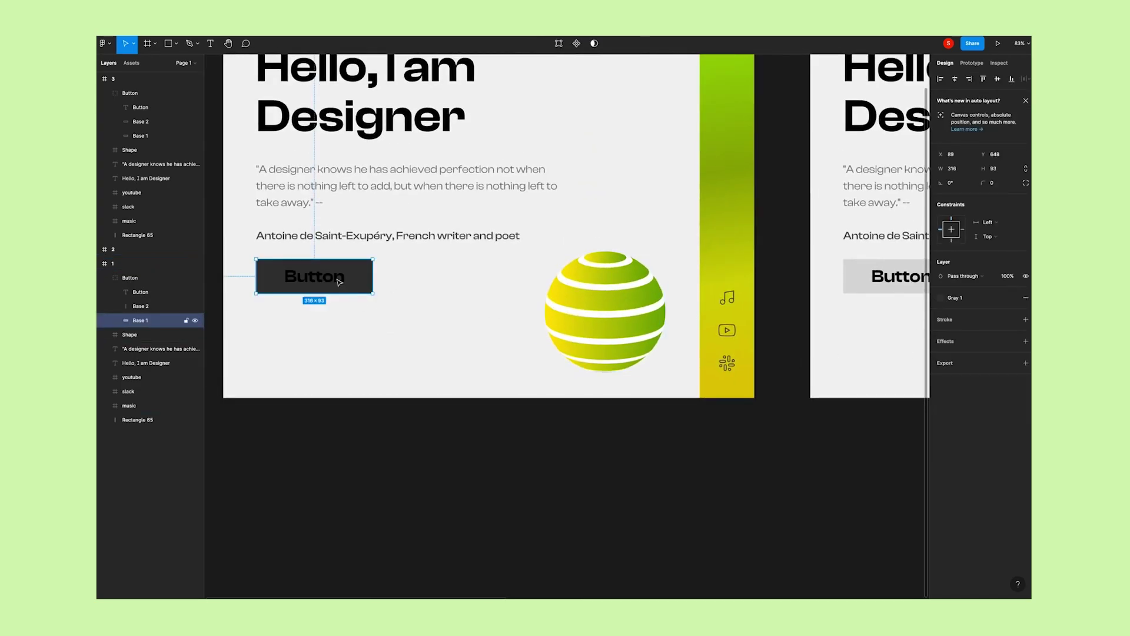
Eyedrop the sphere's yellow-green CBC705 into frame 1's Button text fill
{"action": "left_click", "coordinate": [315, 277]}
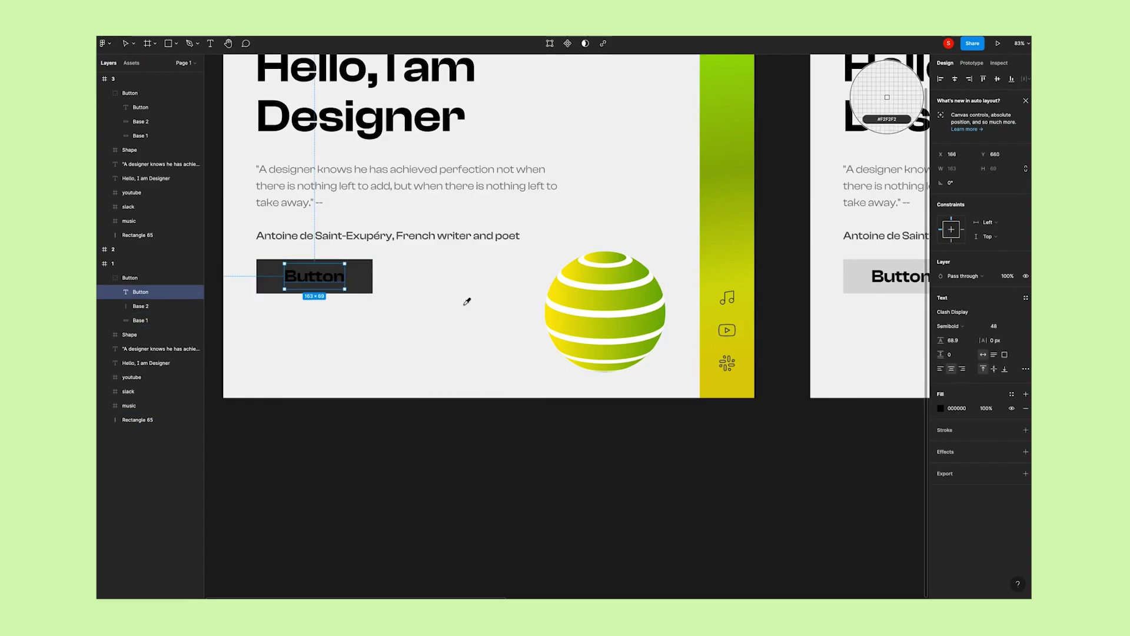
{"action": "left_click", "coordinate": [408, 428]}
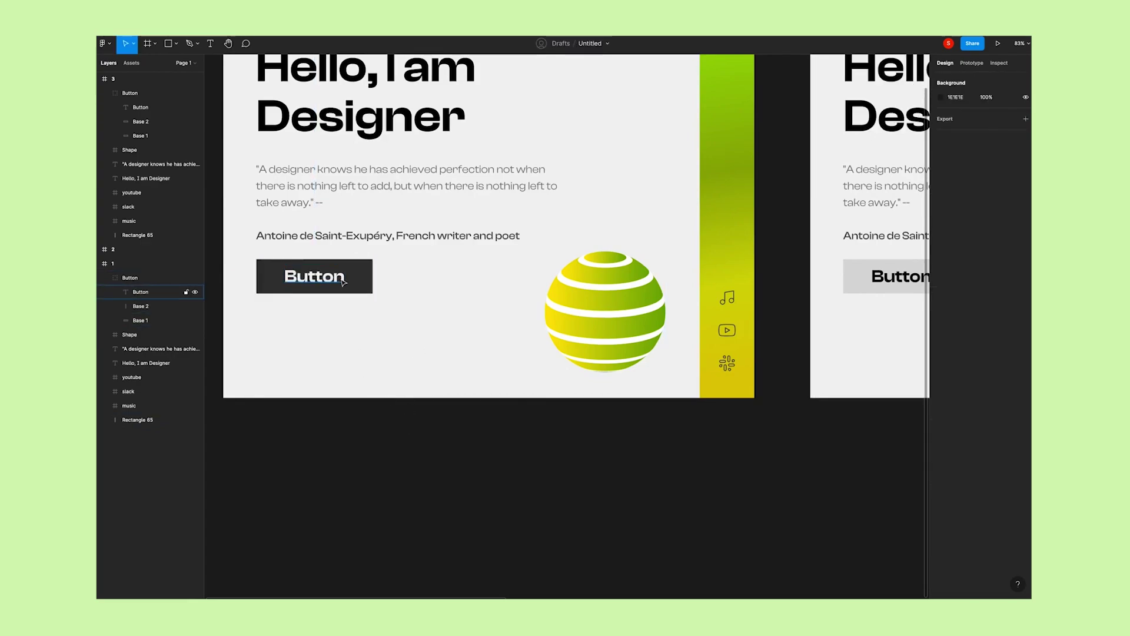
{"action": "left_click", "coordinate": [315, 276]}
{"action": "key", "text": "i"}
{"action": "left_click", "coordinate": [604, 254]}
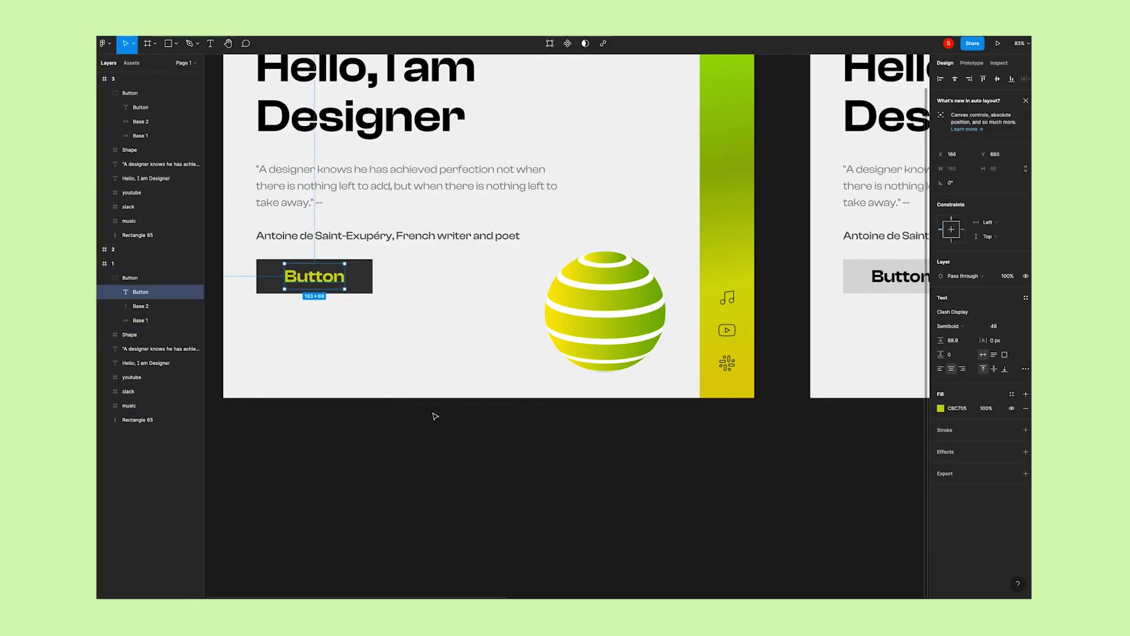
{"action": "left_click", "coordinate": [434, 412]}
Paste the dark fill onto frame 2's button base
{"action": "scroll", "coordinate": [543, 396], "scroll_direction": "down", "scroll_amount": 2}
{"action": "scroll", "coordinate": [543, 395], "scroll_direction": "right", "scroll_amount": 2}
{"action": "left_click", "coordinate": [259, 292]}
{"action": "left_click", "coordinate": [950, 412]}
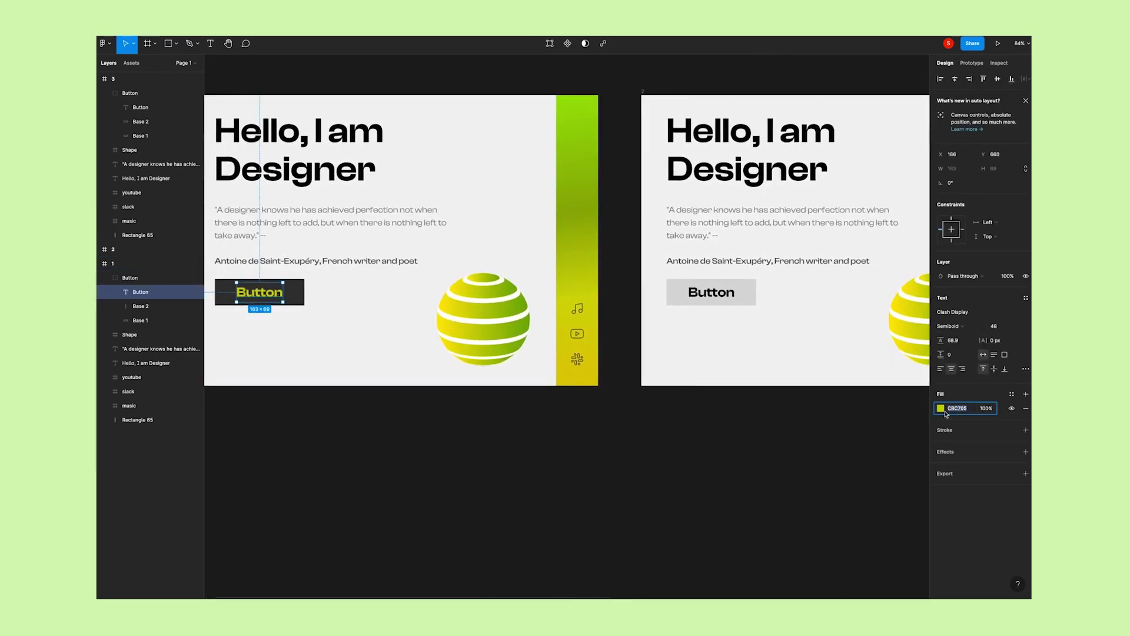
{"action": "left_click", "coordinate": [760, 432]}
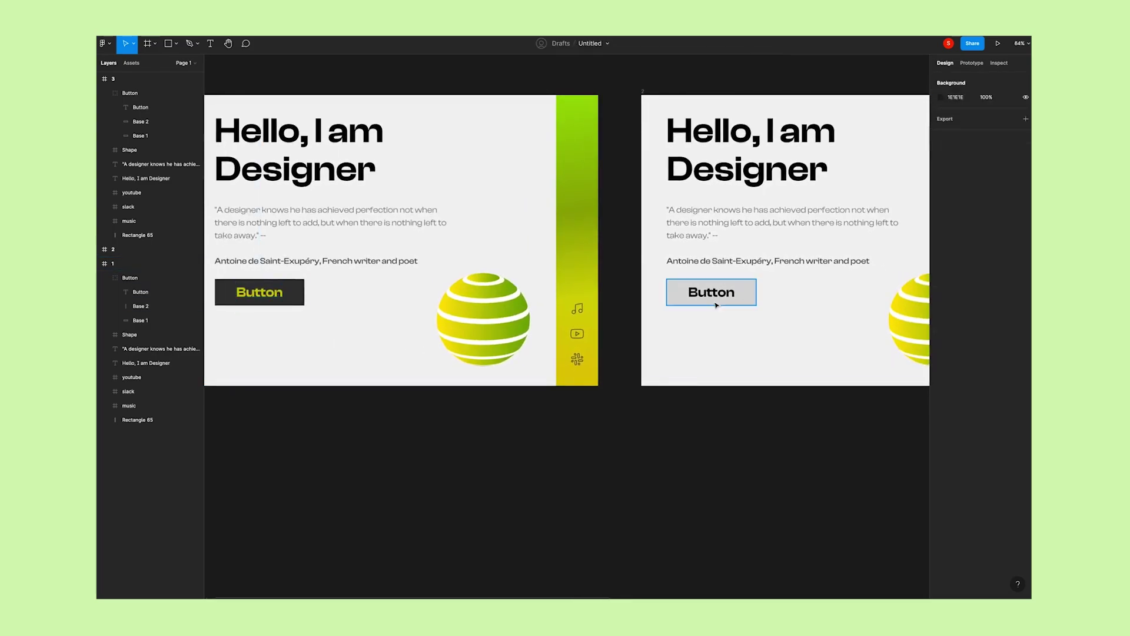
{"action": "left_click", "coordinate": [754, 295]}
{"action": "key", "text": "ctrl+alt+v"}
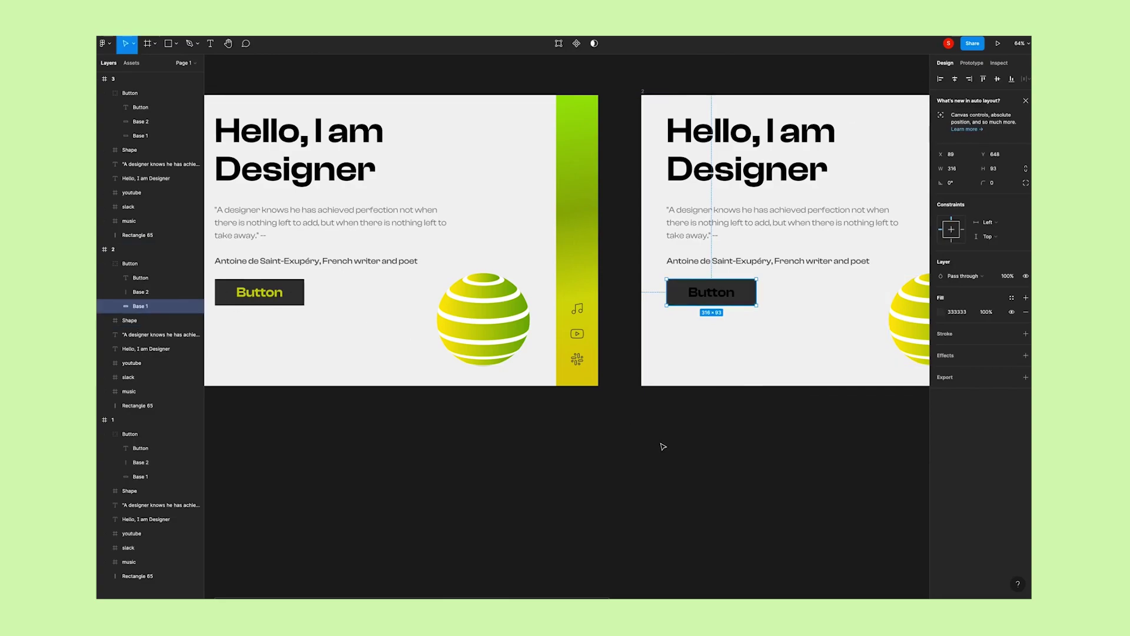
{"action": "left_click", "coordinate": [671, 426]}
Set frame 2's Button text fill to yellow CBC705
{"action": "double_click", "coordinate": [706, 294]}
{"action": "left_click", "coordinate": [973, 410]}
{"action": "key", "text": "Return"}
{"action": "left_click", "coordinate": [707, 424]}
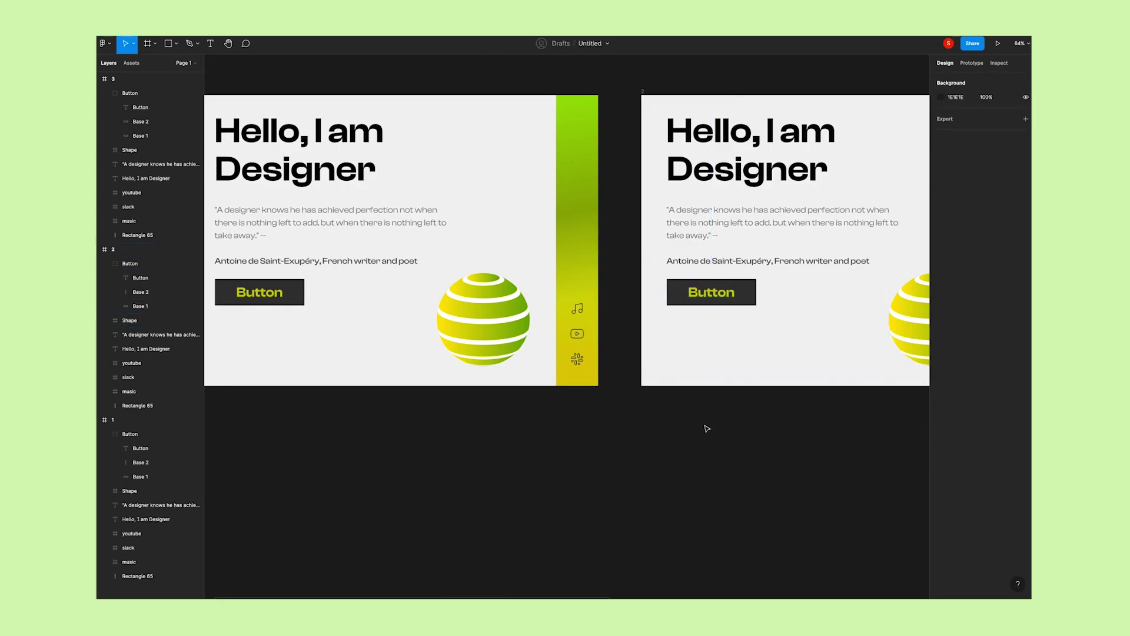
{"action": "scroll", "coordinate": [607, 395], "scroll_direction": "down", "scroll_amount": 3}
{"action": "scroll", "coordinate": [711, 397], "scroll_direction": "right", "scroll_amount": 5}
{"action": "scroll", "coordinate": [711, 394], "scroll_direction": "right", "scroll_amount": 1}
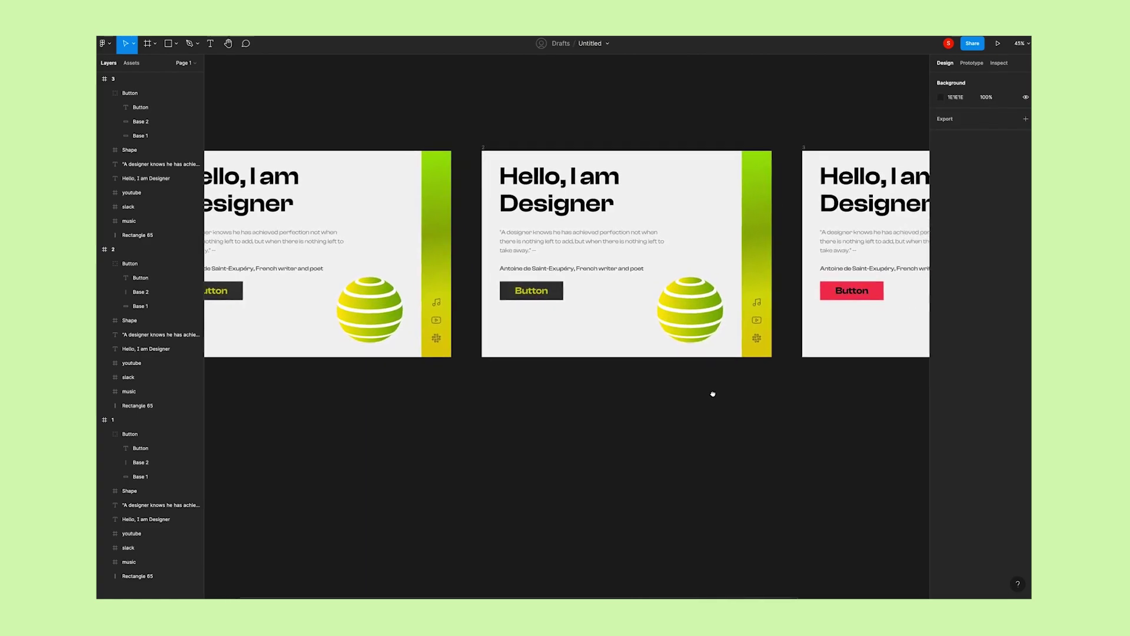
Fill frame 3's red button base with the sphere's green using the eyedropper
{"action": "left_click", "coordinate": [851, 296]}
{"action": "left_click", "coordinate": [843, 412]}
{"action": "scroll", "coordinate": [673, 377], "scroll_direction": "down", "scroll_amount": 3}
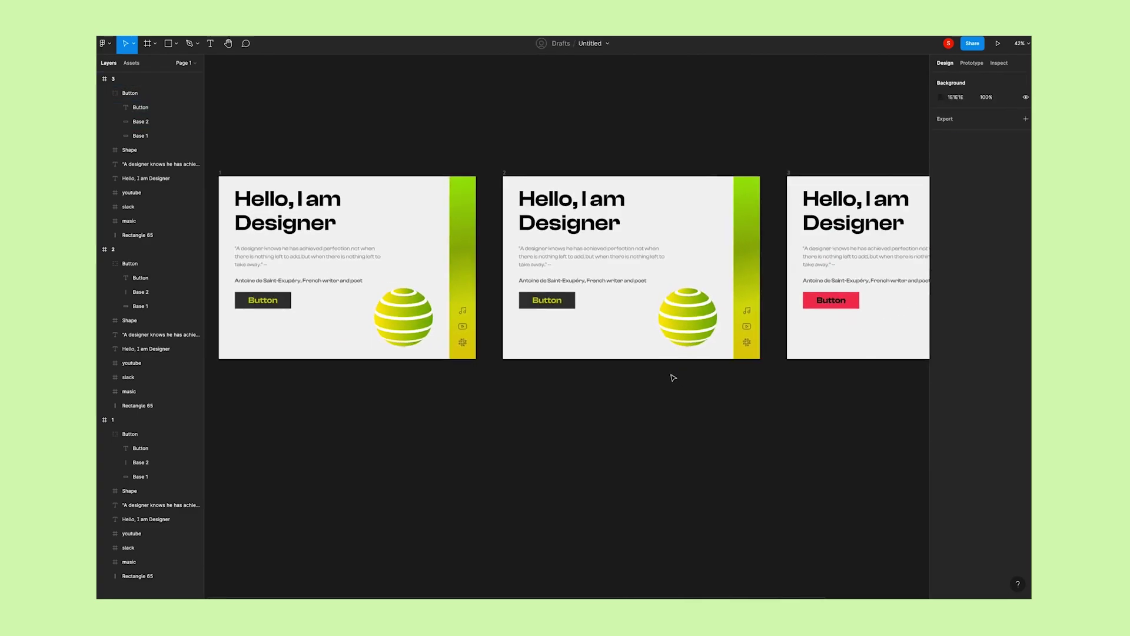
{"action": "scroll", "coordinate": [672, 368], "scroll_direction": "down", "scroll_amount": 2}
{"action": "scroll", "coordinate": [721, 379], "scroll_direction": "up", "scroll_amount": 1}
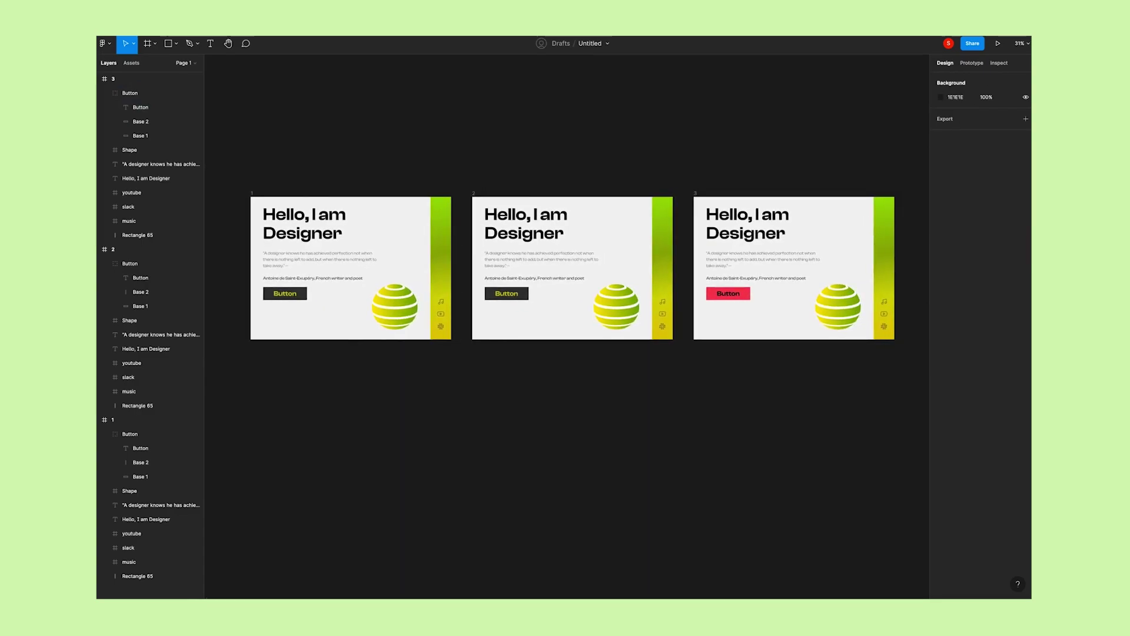
{"action": "left_click", "coordinate": [748, 294], "text": "ctrl"}
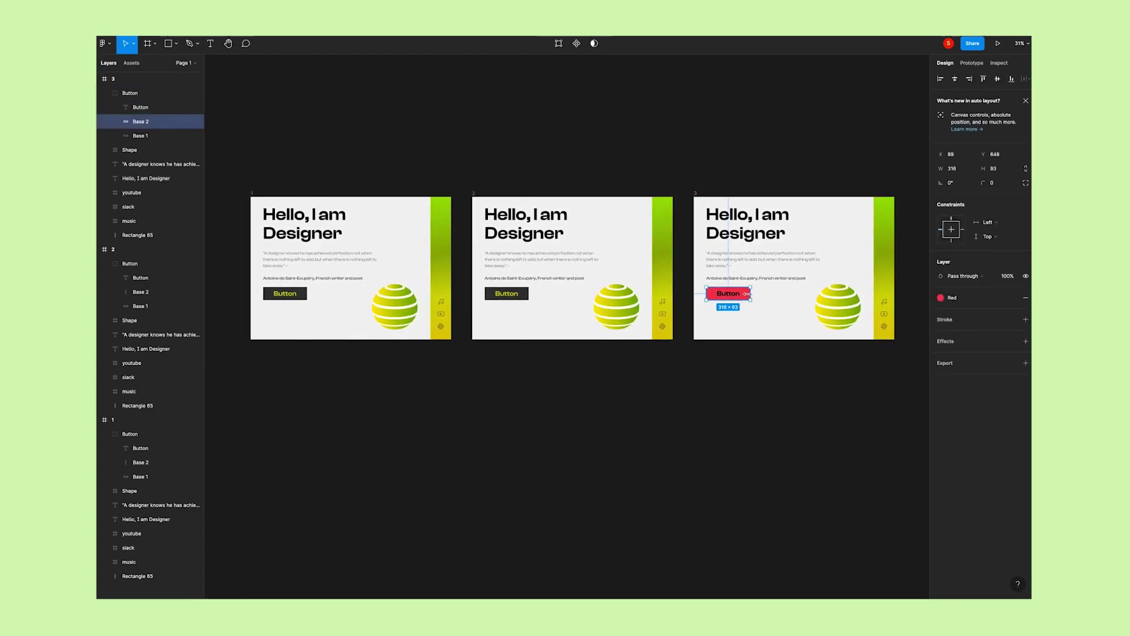
{"action": "key", "text": "i"}
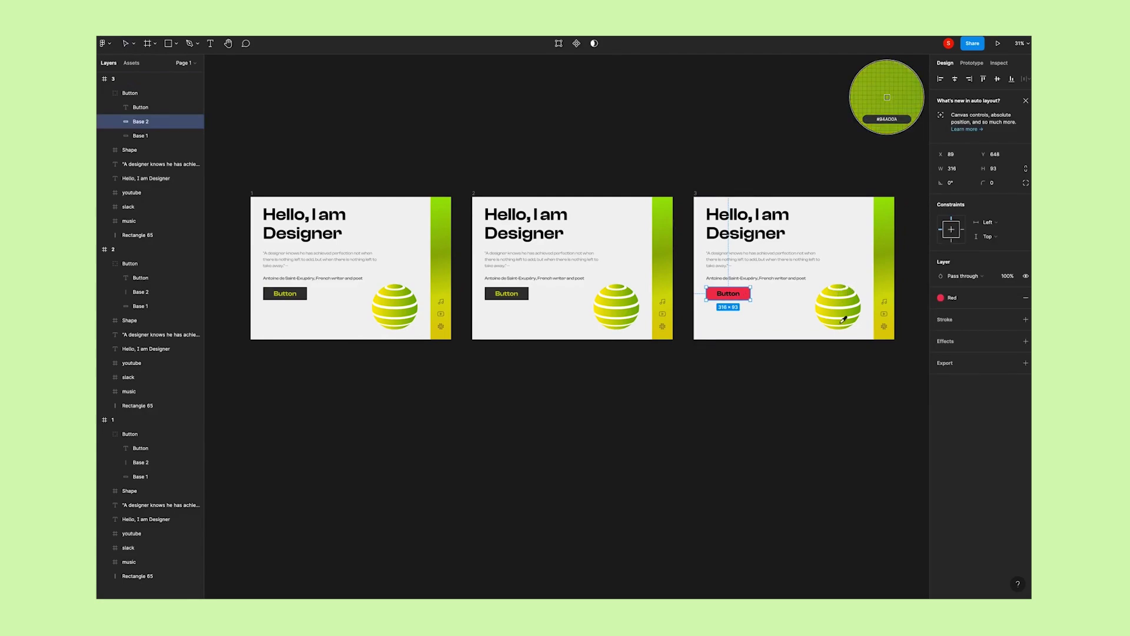
{"action": "left_click", "coordinate": [854, 287]}
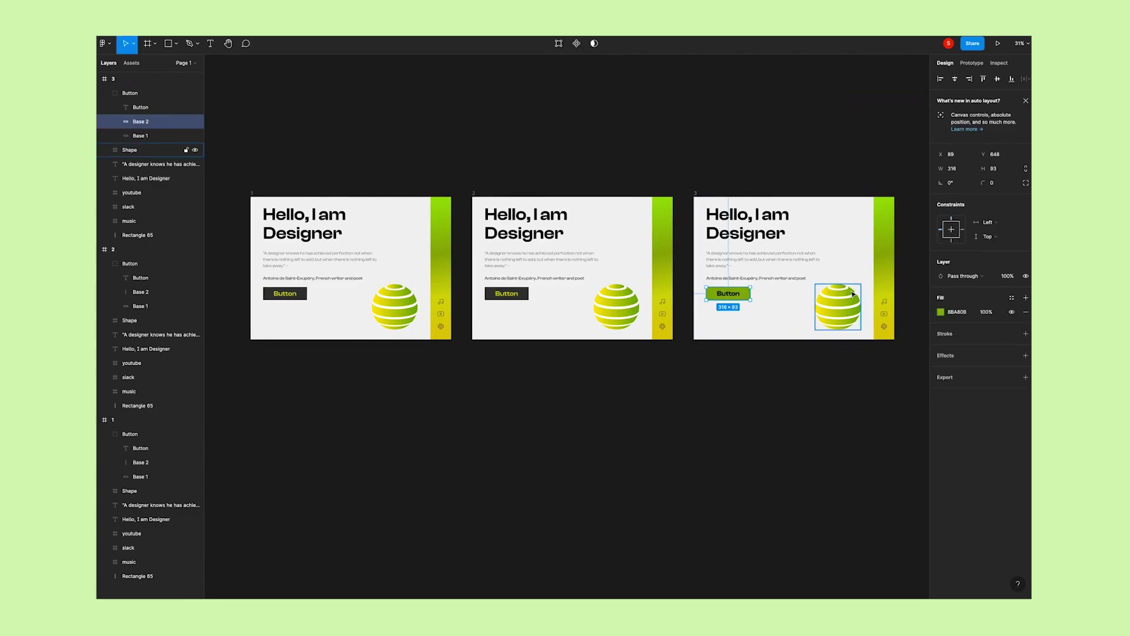
Copy the sphere ring's linear gradient fill and paste it onto frame 3's button base
{"action": "scroll", "coordinate": [853, 293], "scroll_direction": "up", "scroll_amount": 5}
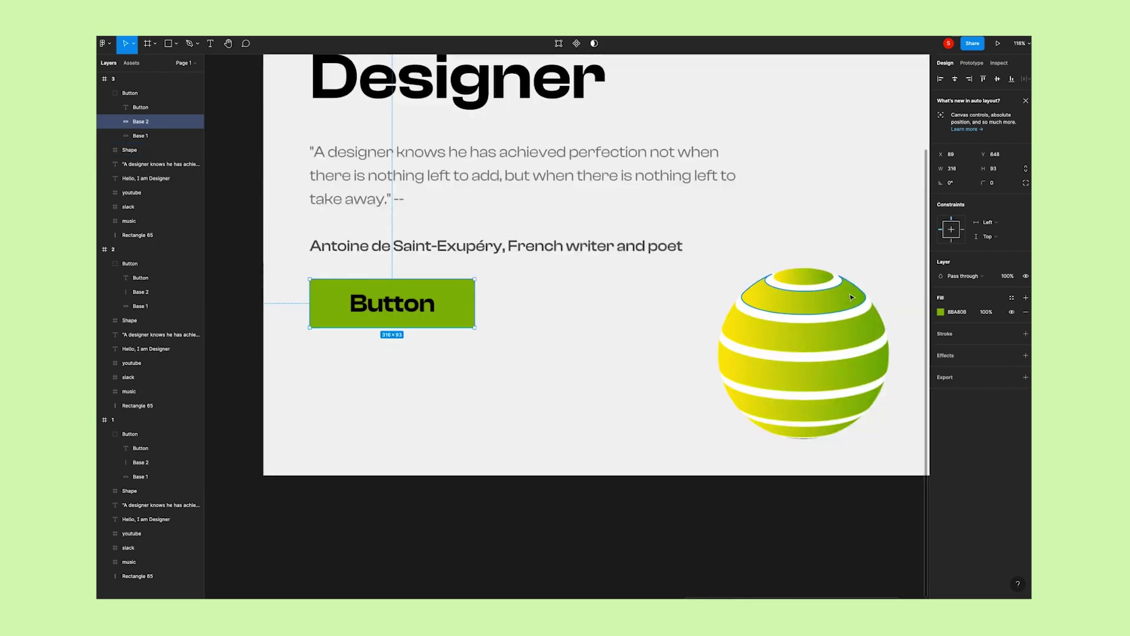
{"action": "scroll", "coordinate": [549, 323], "scroll_direction": "left", "scroll_amount": 1}
{"action": "left_click", "coordinate": [860, 307], "text": "ctrl"}
{"action": "left_click", "coordinate": [932, 316]}
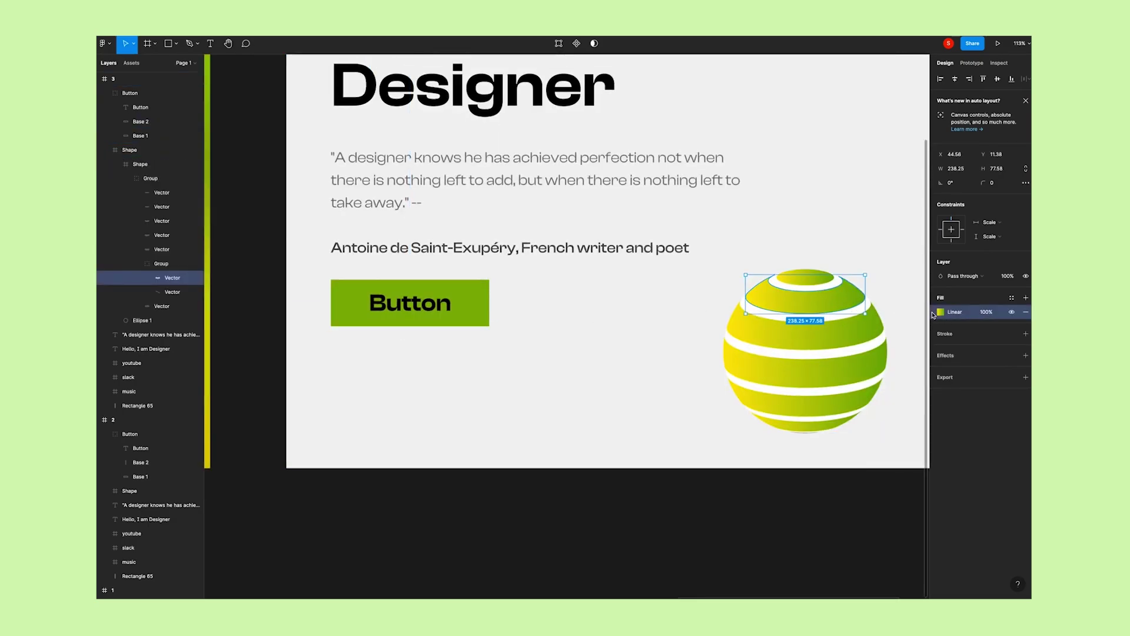
{"action": "left_click", "coordinate": [413, 307], "text": "ctrl"}
{"action": "key", "text": "ctrl+v"}
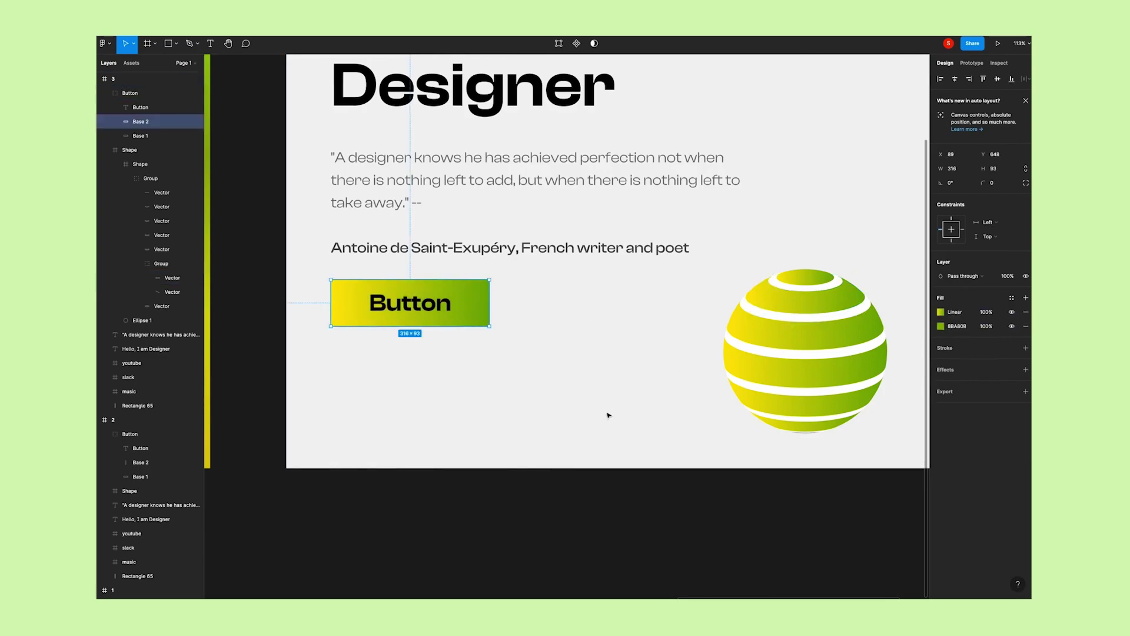
{"action": "left_click", "coordinate": [579, 508]}
{"action": "scroll", "coordinate": [596, 474], "scroll_direction": "down", "scroll_amount": 3}
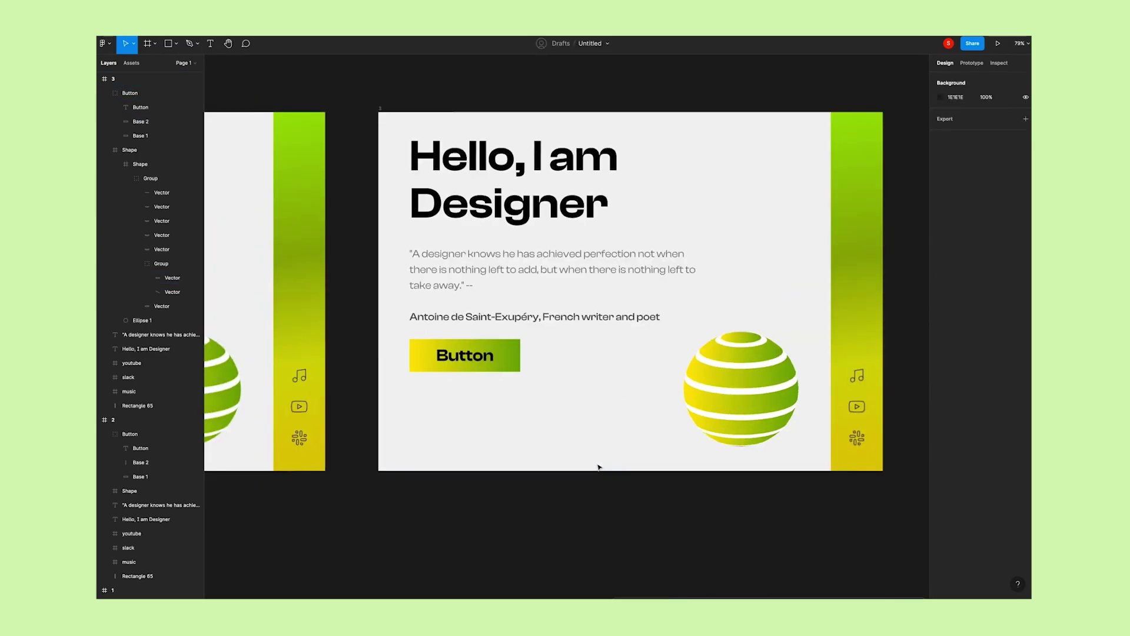
{"action": "scroll", "coordinate": [598, 469], "scroll_direction": "down", "scroll_amount": 3}
{"action": "scroll", "coordinate": [599, 469], "scroll_direction": "down", "scroll_amount": 3}
{"action": "scroll", "coordinate": [617, 430], "scroll_direction": "down", "scroll_amount": 2}
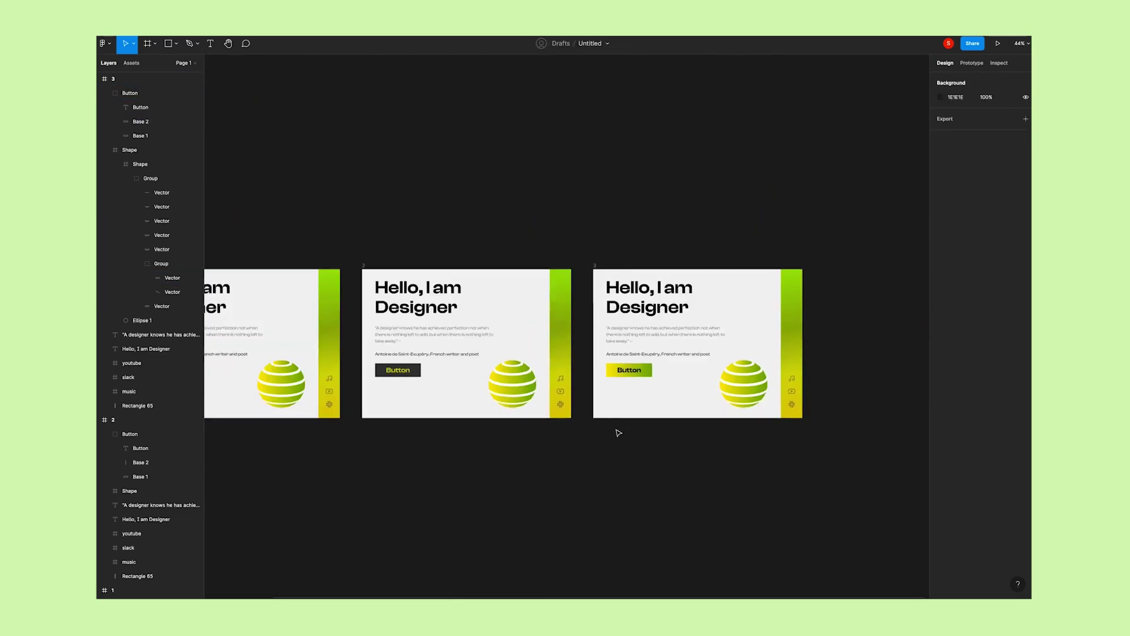
{"action": "scroll", "coordinate": [613, 426], "scroll_direction": "down", "scroll_amount": 2}
{"action": "left_click_drag", "start_coordinate": [595, 419], "coordinate": [604, 412]}
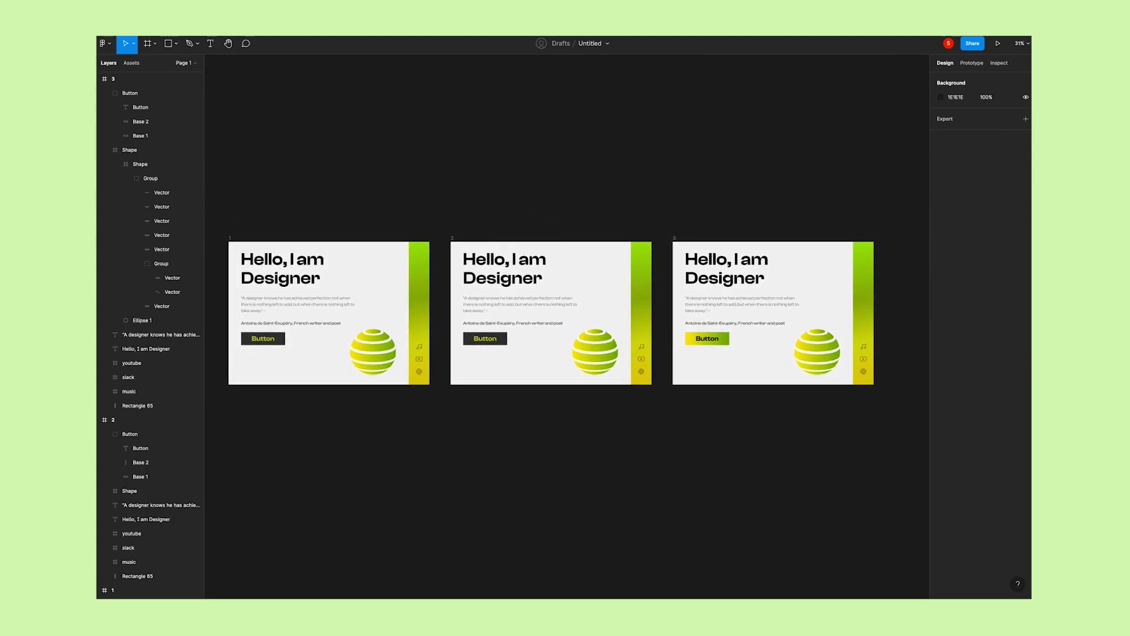
Connect frame 1 to frame 2 on click using Smart animate with Linear easing
{"action": "left_click", "coordinate": [972, 69]}
{"action": "left_click", "coordinate": [231, 238]}
{"action": "left_click_drag", "start_coordinate": [430, 313], "coordinate": [500, 318]}
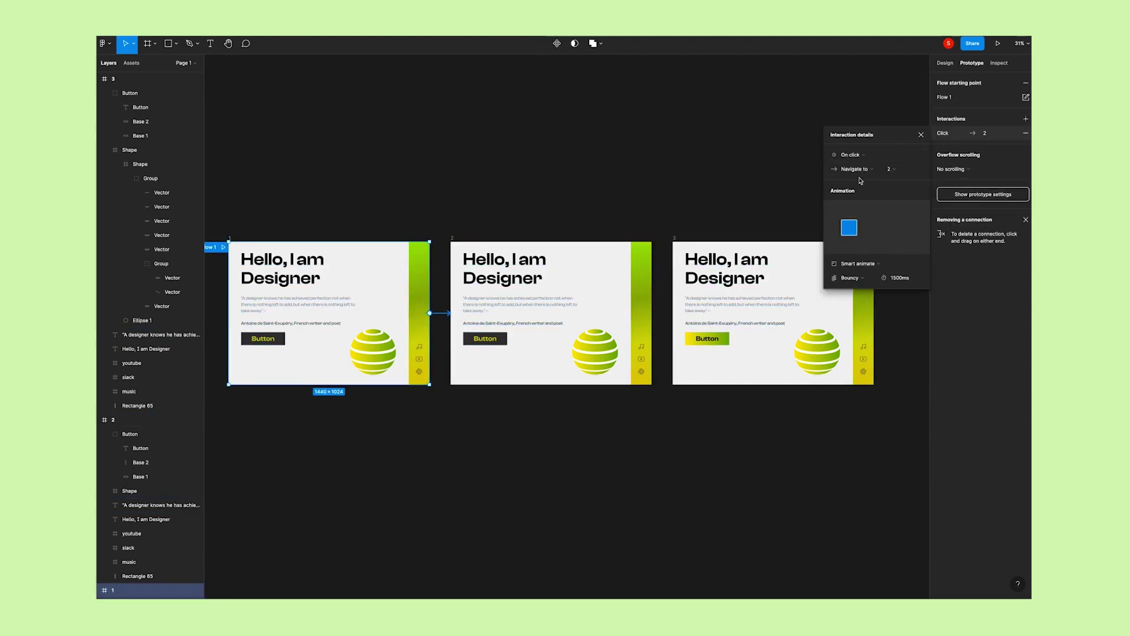
{"action": "left_click", "coordinate": [859, 265]}
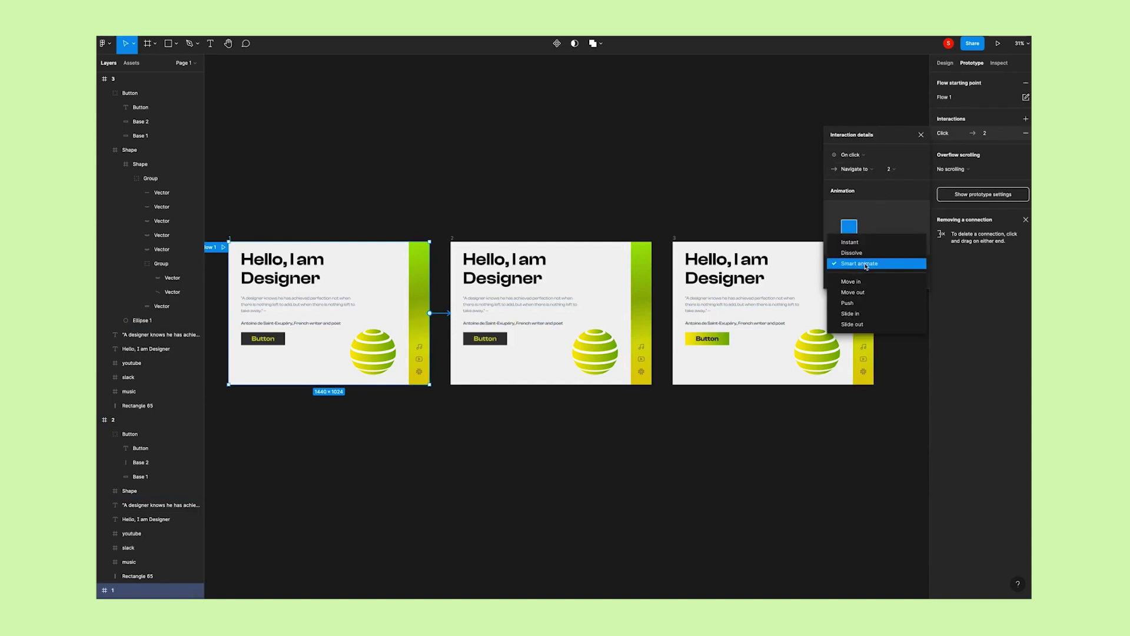
{"action": "left_click", "coordinate": [865, 265]}
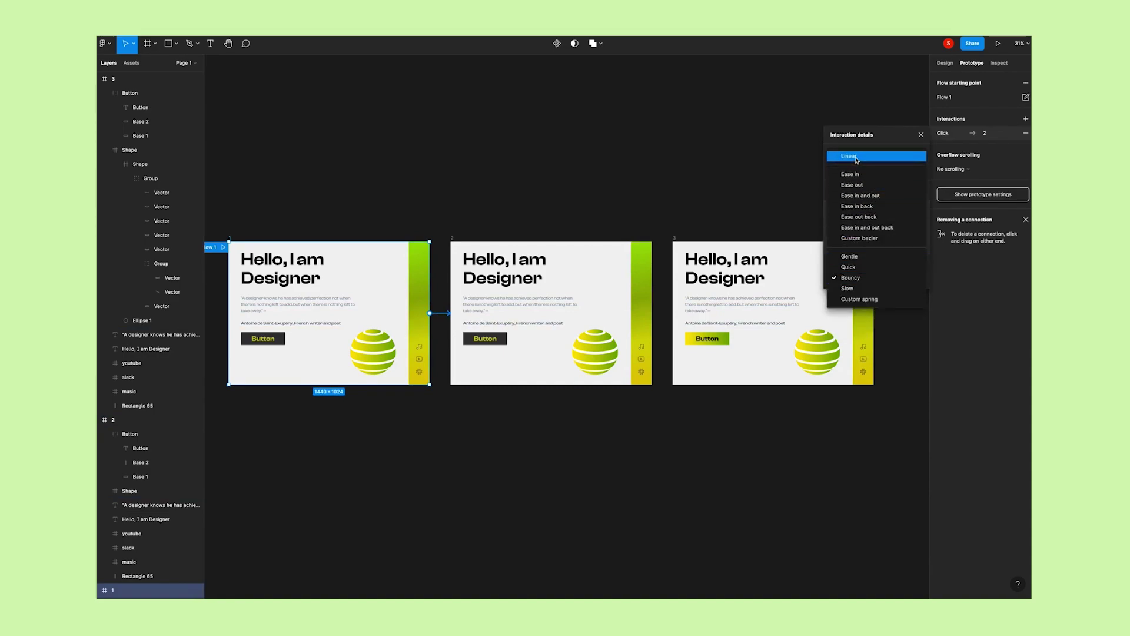
{"action": "left_click", "coordinate": [857, 158]}
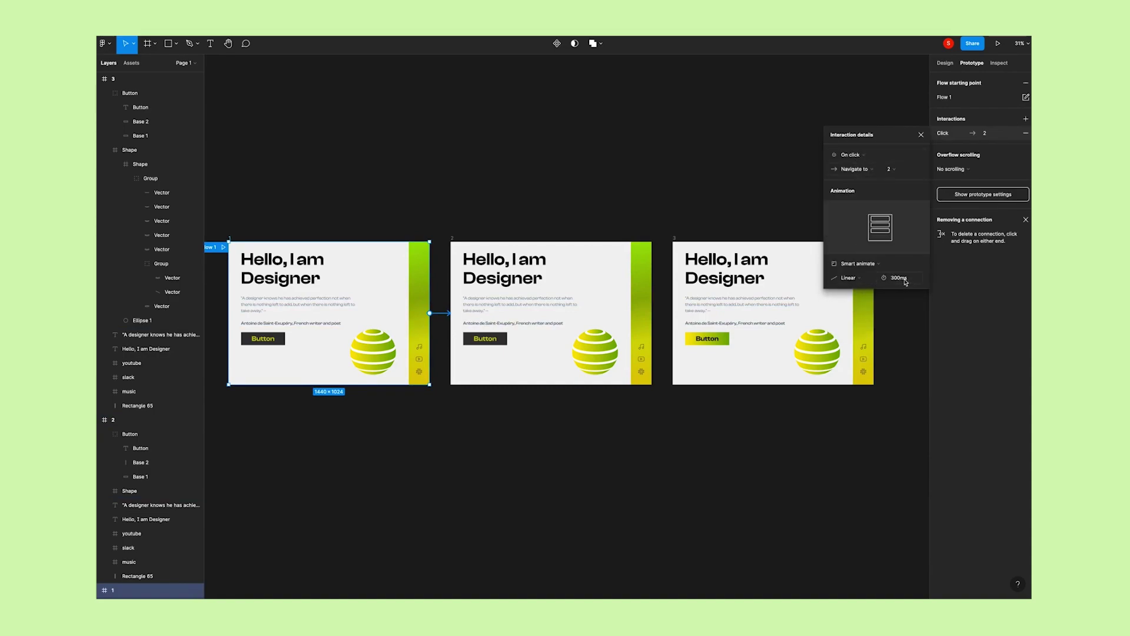
{"action": "left_click", "coordinate": [894, 280]}
{"action": "left_click", "coordinate": [894, 297]}
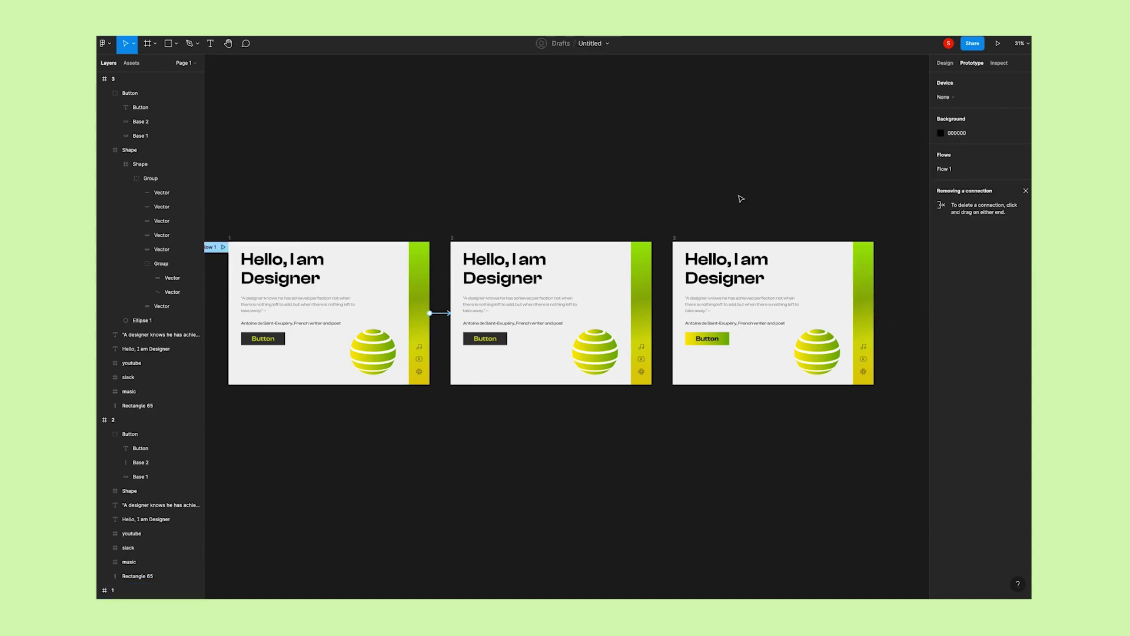
{"action": "left_click", "coordinate": [458, 242]}
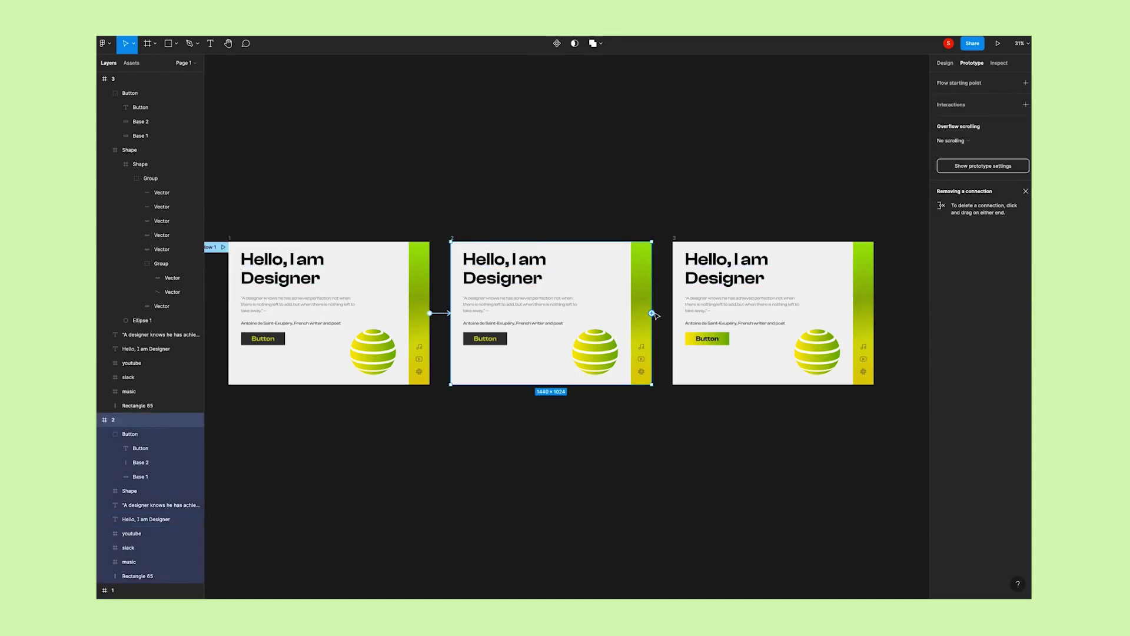
Connect frame 2 to frame 3 with an After delay trigger of 1ms
{"action": "left_click_drag", "start_coordinate": [652, 313], "coordinate": [677, 259]}
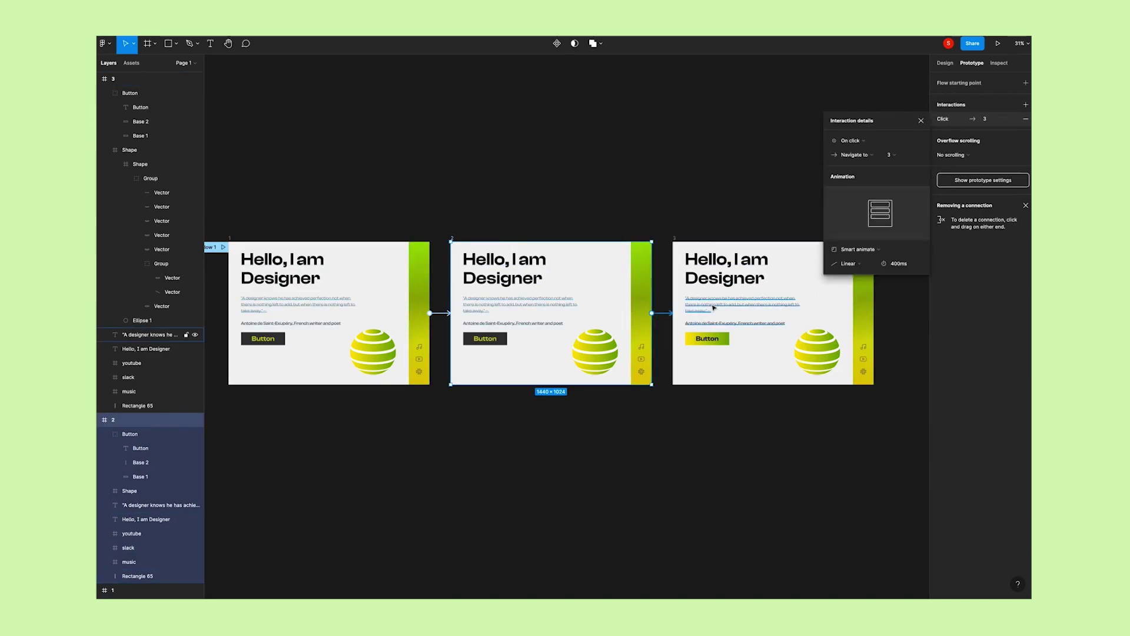
{"action": "left_click", "coordinate": [851, 140]}
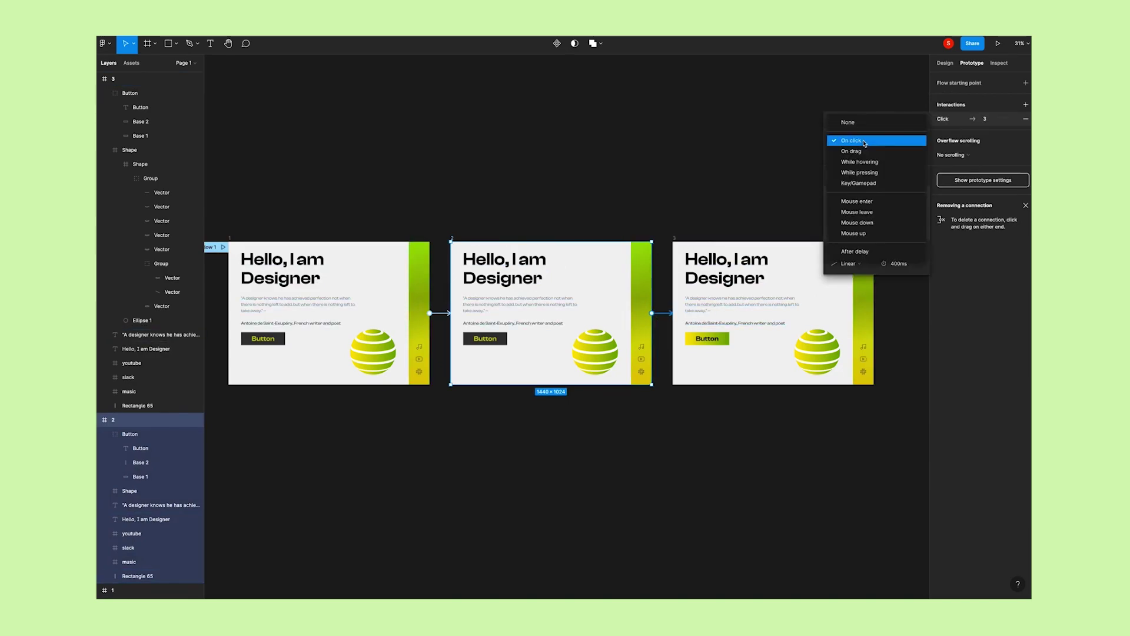
{"action": "left_click", "coordinate": [853, 253]}
{"action": "left_click", "coordinate": [895, 143]}
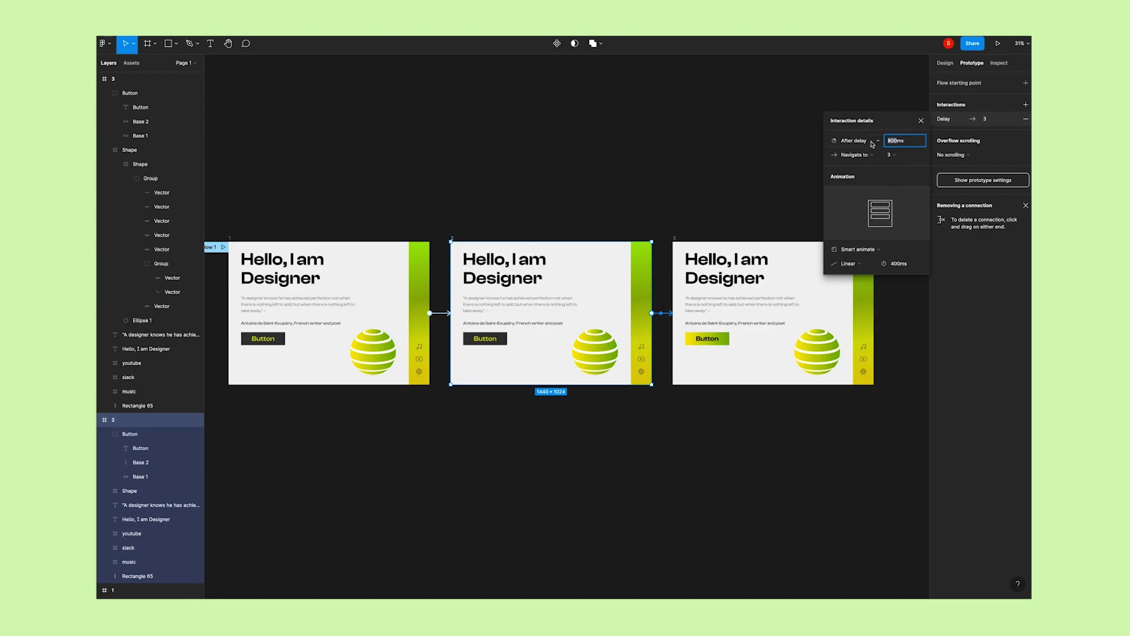
{"action": "type", "text": "1"}
{"action": "key", "text": "Return"}
Give that transition Bouncy easing over 1500ms, then play Flow 1 in presentation view
{"action": "left_click", "coordinate": [863, 266]}
{"action": "left_click", "coordinate": [853, 384]}
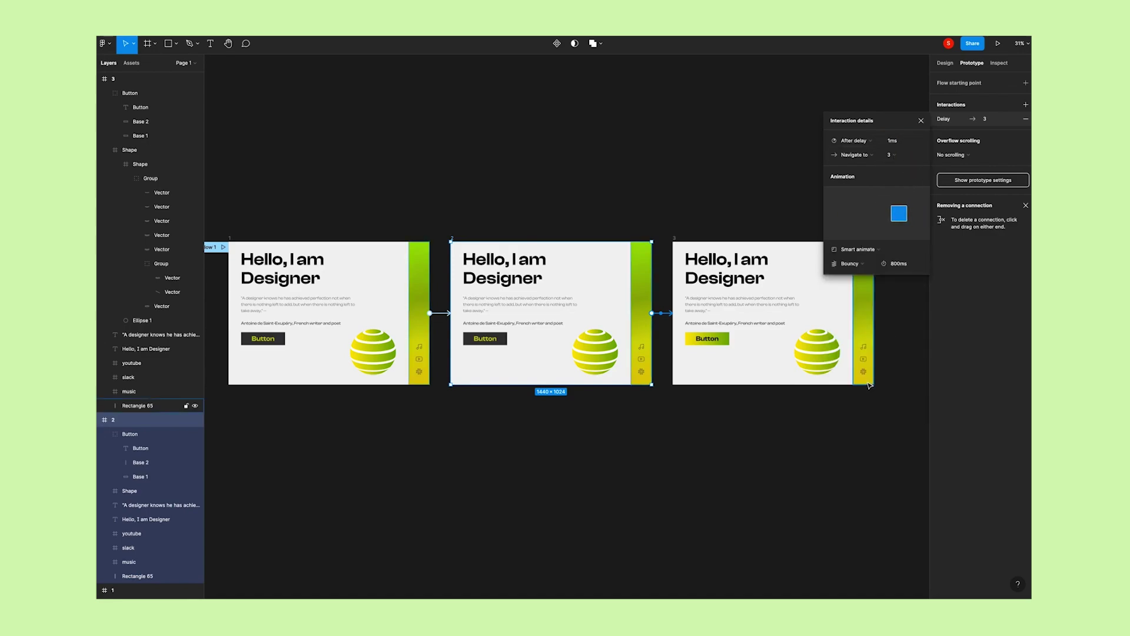
{"action": "left_click", "coordinate": [900, 267]}
{"action": "type", "text": "1"}
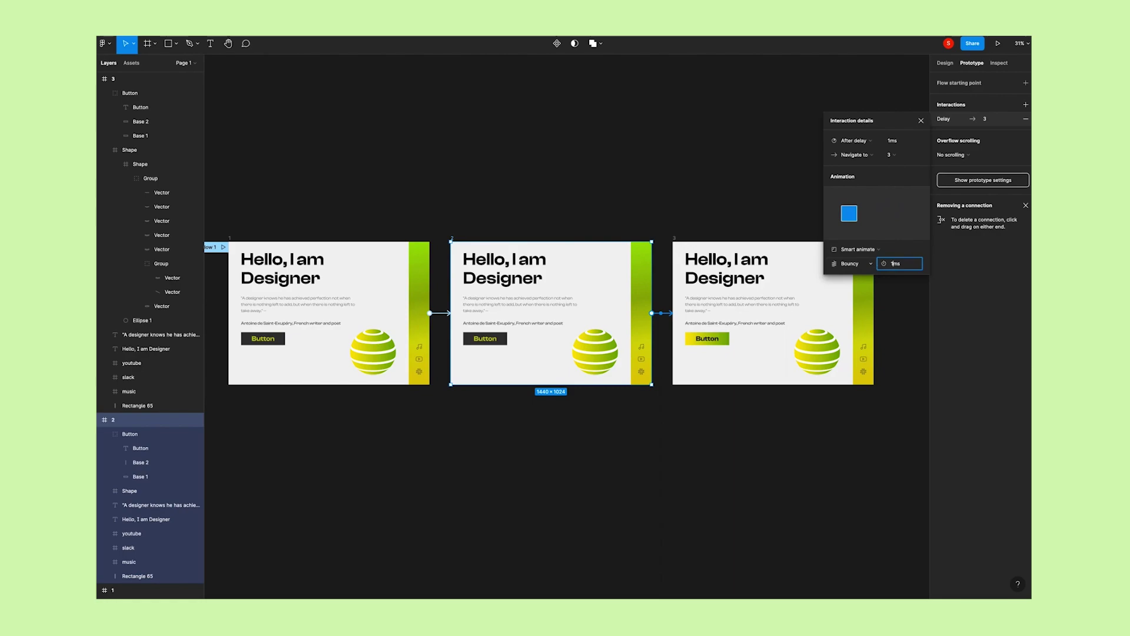
{"action": "key", "text": "Return"}
{"action": "left_click", "coordinate": [910, 302]}
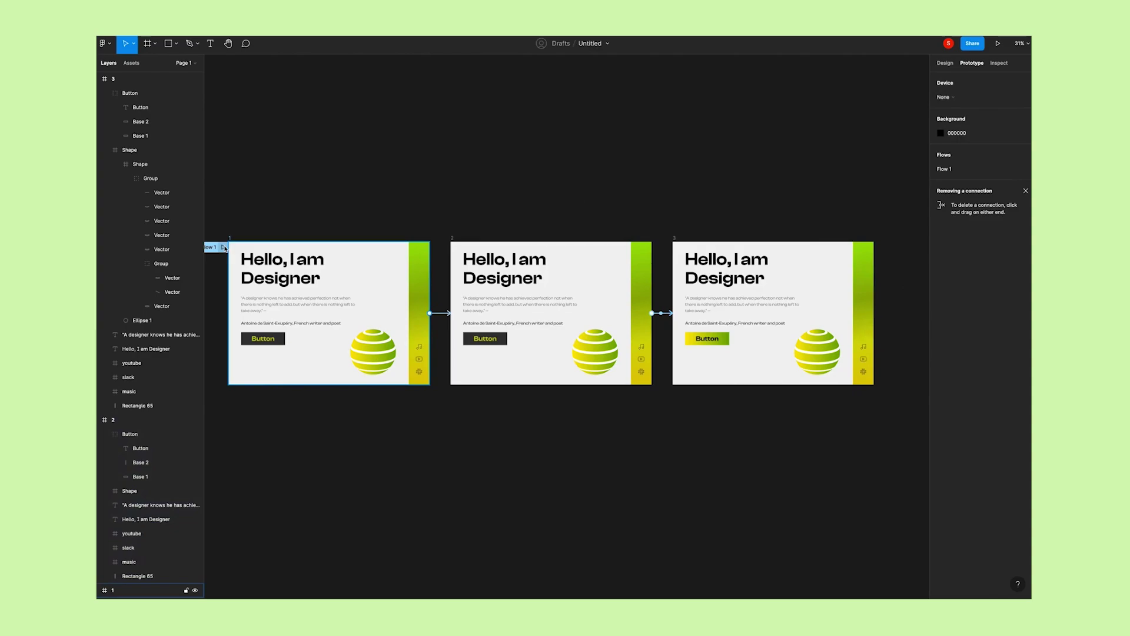
{"action": "left_click", "coordinate": [223, 247]}
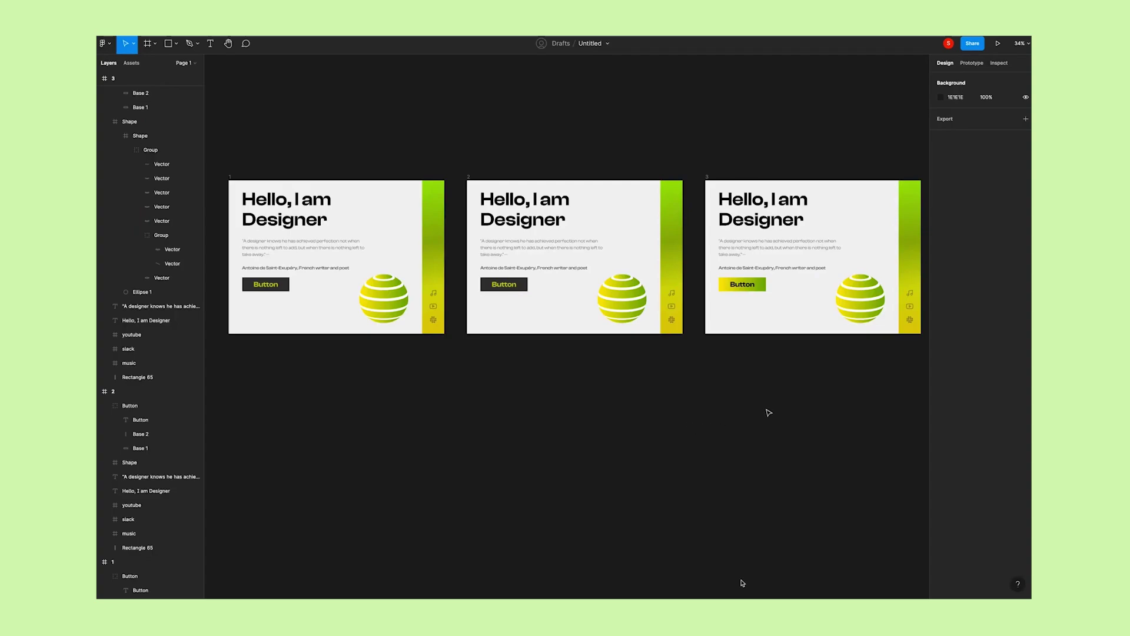
Back in the editor, show the prototype connections between the three frames
{"action": "left_click", "coordinate": [972, 63]}
Fill frame 1's button base with the sphere's yellow using the eyedropper
{"action": "left_click", "coordinate": [953, 66]}
{"action": "scroll", "coordinate": [237, 294], "scroll_direction": "up", "scroll_amount": 10}
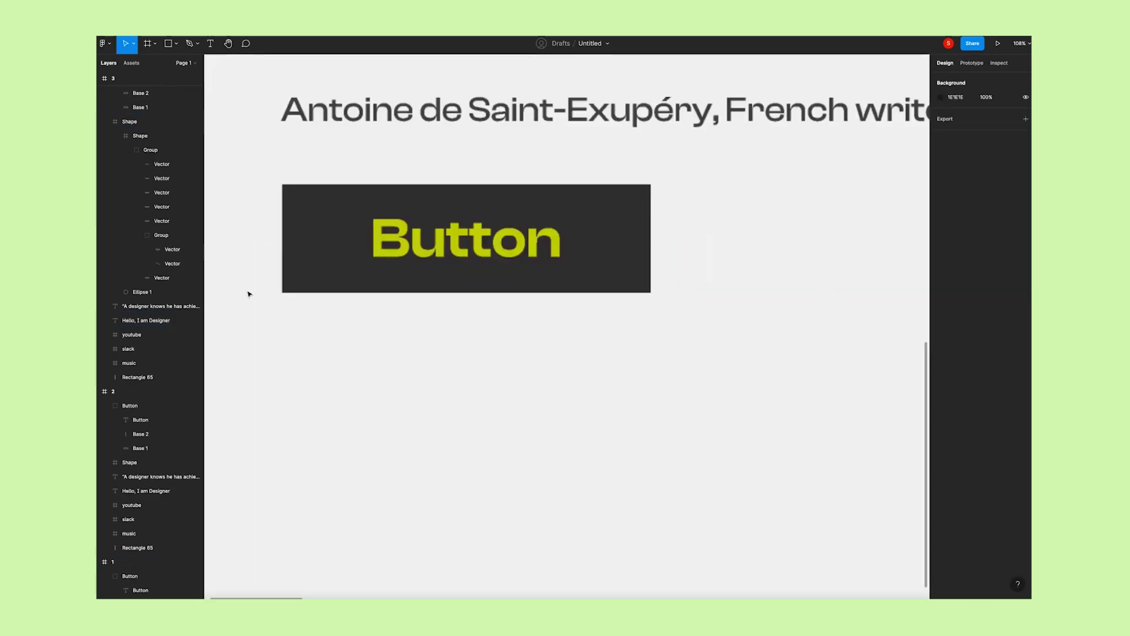
{"action": "scroll", "coordinate": [479, 292], "scroll_direction": "right", "scroll_amount": 2}
{"action": "scroll", "coordinate": [447, 306], "scroll_direction": "down", "scroll_amount": 5}
{"action": "scroll", "coordinate": [453, 305], "scroll_direction": "down", "scroll_amount": 3}
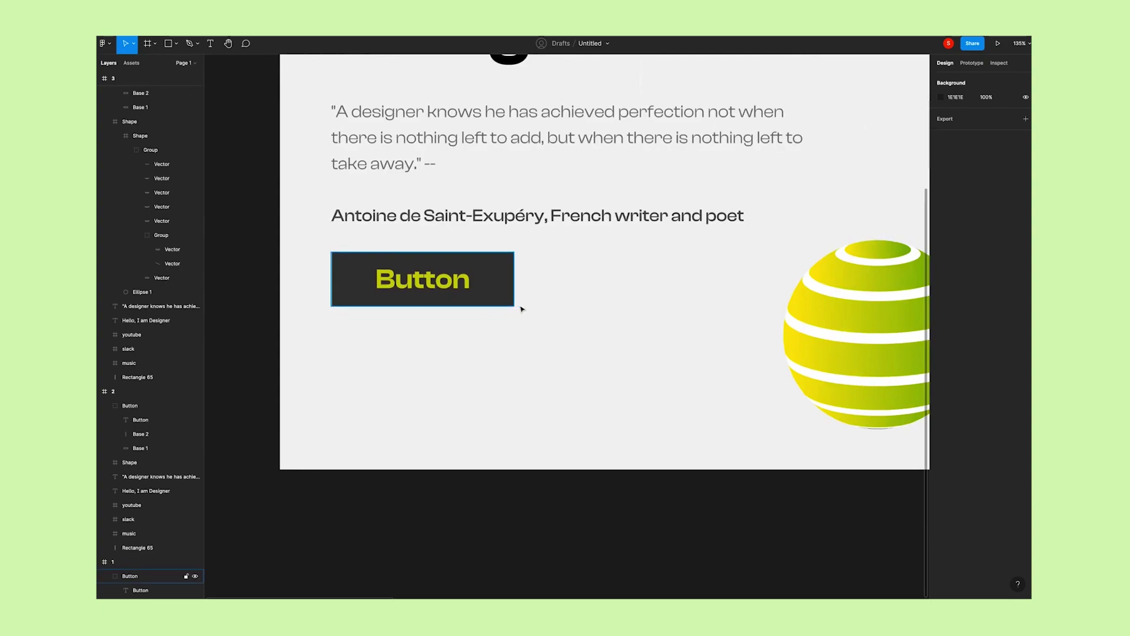
{"action": "scroll", "coordinate": [453, 308], "scroll_direction": "down", "scroll_amount": 2}
{"action": "left_click", "coordinate": [443, 292]}
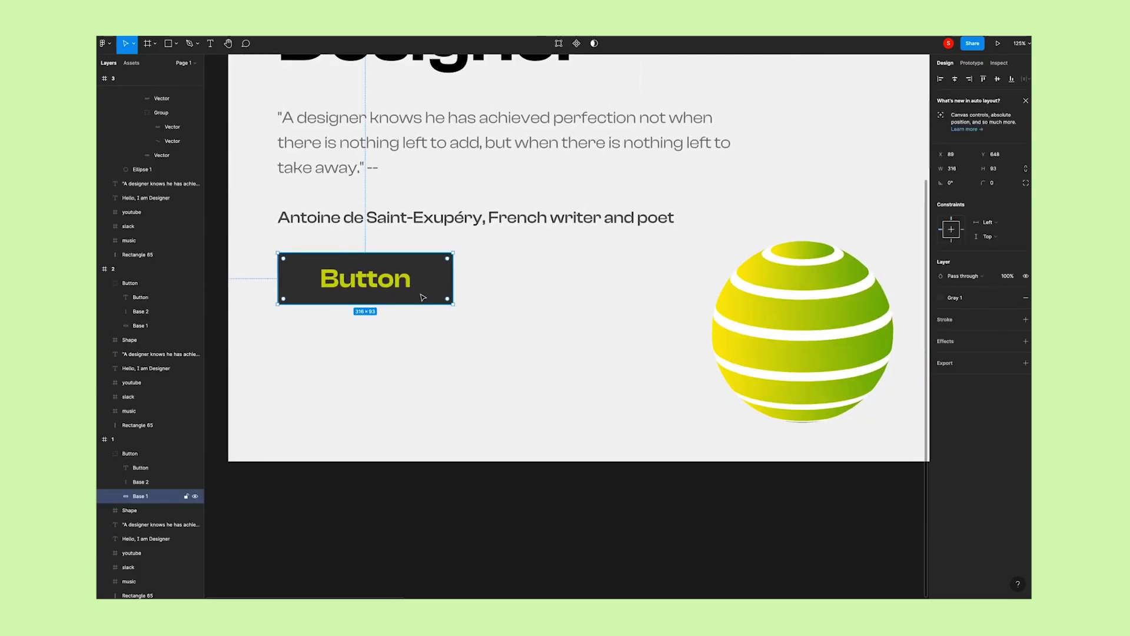
{"action": "scroll", "coordinate": [423, 298], "scroll_direction": "down", "scroll_amount": 2}
{"action": "scroll", "coordinate": [430, 381], "scroll_direction": "down", "scroll_amount": 2}
{"action": "left_click", "coordinate": [429, 381]}
{"action": "scroll", "coordinate": [408, 355], "scroll_direction": "down", "scroll_amount": 3}
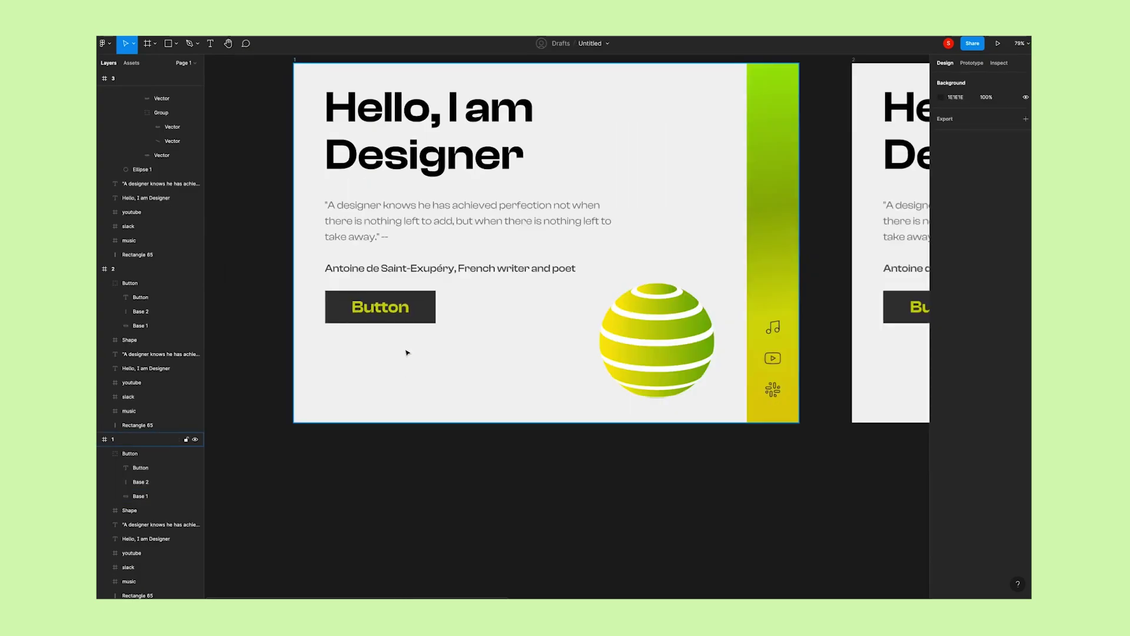
{"action": "scroll", "coordinate": [448, 318], "scroll_direction": "up", "scroll_amount": 5}
{"action": "scroll", "coordinate": [448, 317], "scroll_direction": "down", "scroll_amount": 2}
{"action": "scroll", "coordinate": [448, 318], "scroll_direction": "down", "scroll_amount": 1}
{"action": "scroll", "coordinate": [449, 318], "scroll_direction": "down", "scroll_amount": 3}
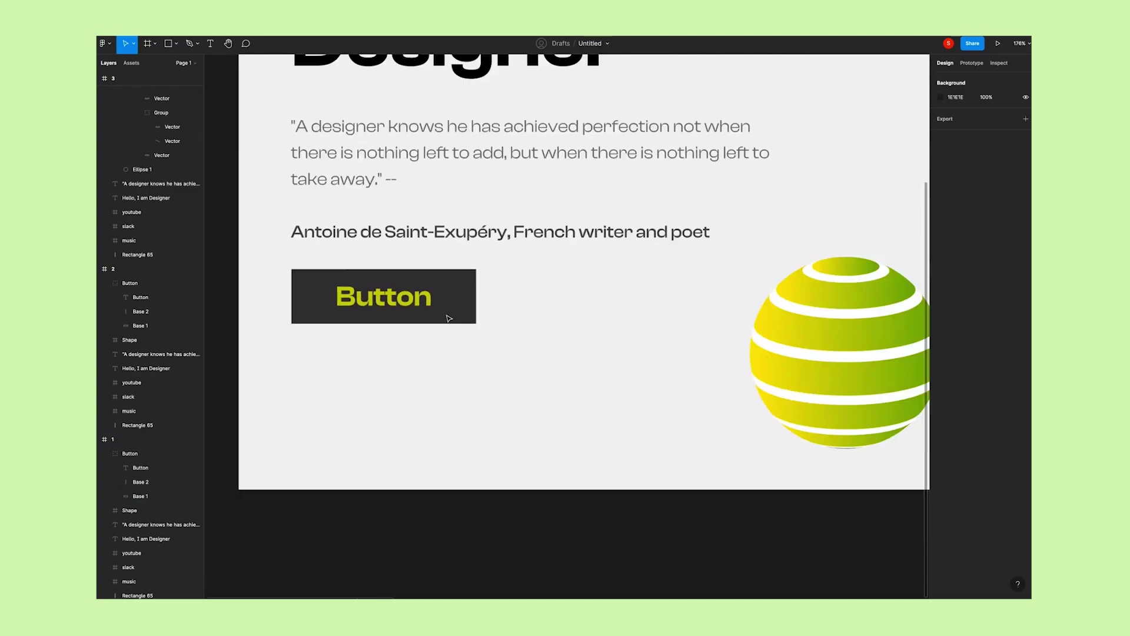
{"action": "left_click", "coordinate": [431, 298]}
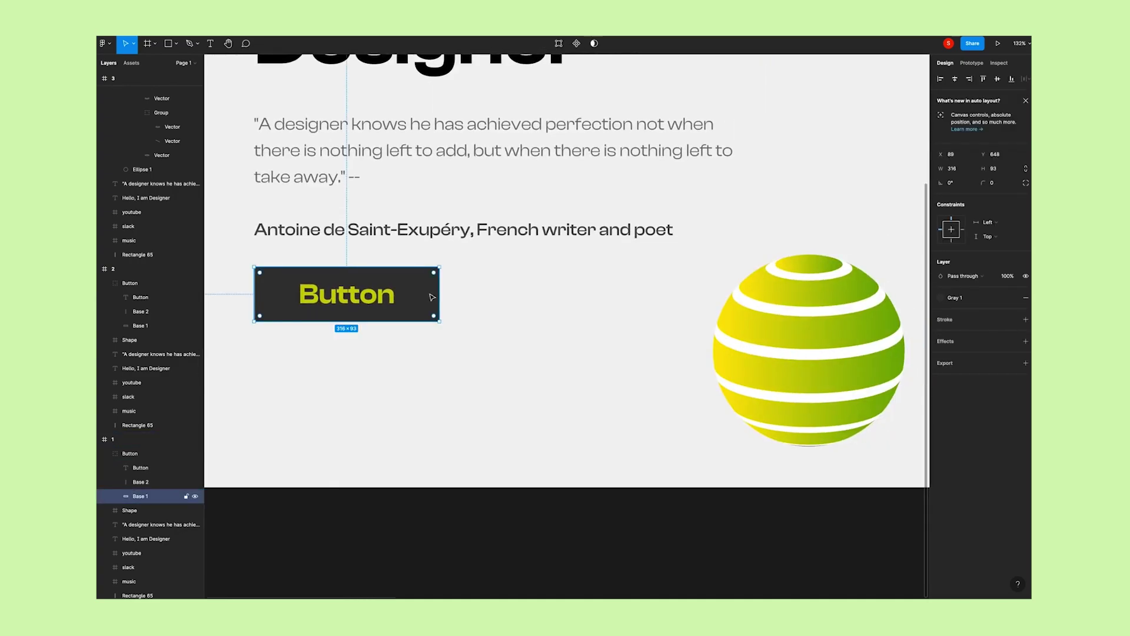
{"action": "key", "text": "i"}
{"action": "left_click", "coordinate": [737, 311]}
Make frame 1's Button label text black with the eyedropper
{"action": "left_click", "coordinate": [492, 328]}
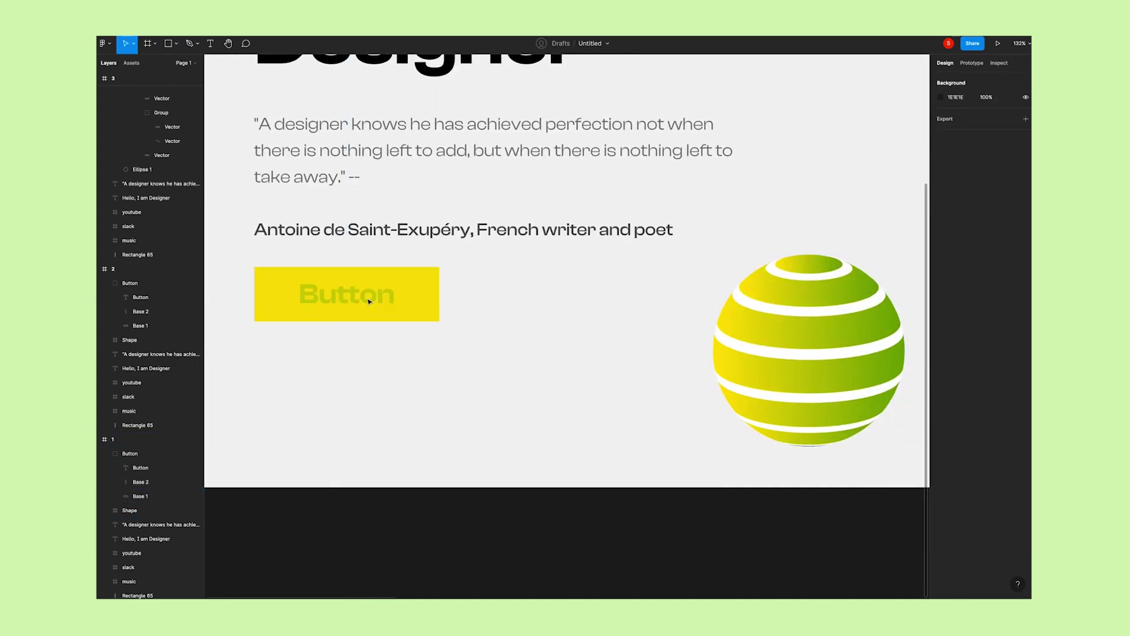
{"action": "left_click", "coordinate": [369, 301]}
{"action": "key", "text": "i"}
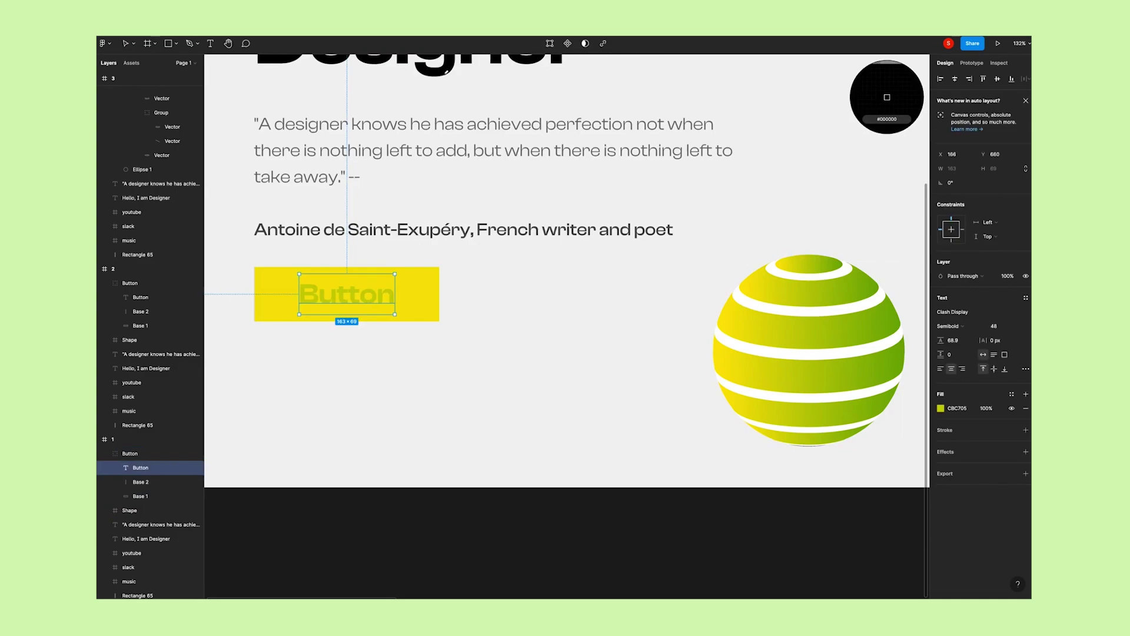
{"action": "left_click", "coordinate": [888, 97]}
{"action": "scroll", "coordinate": [429, 358], "scroll_direction": "down", "scroll_amount": 5}
{"action": "scroll", "coordinate": [396, 348], "scroll_direction": "down", "scroll_amount": 2}
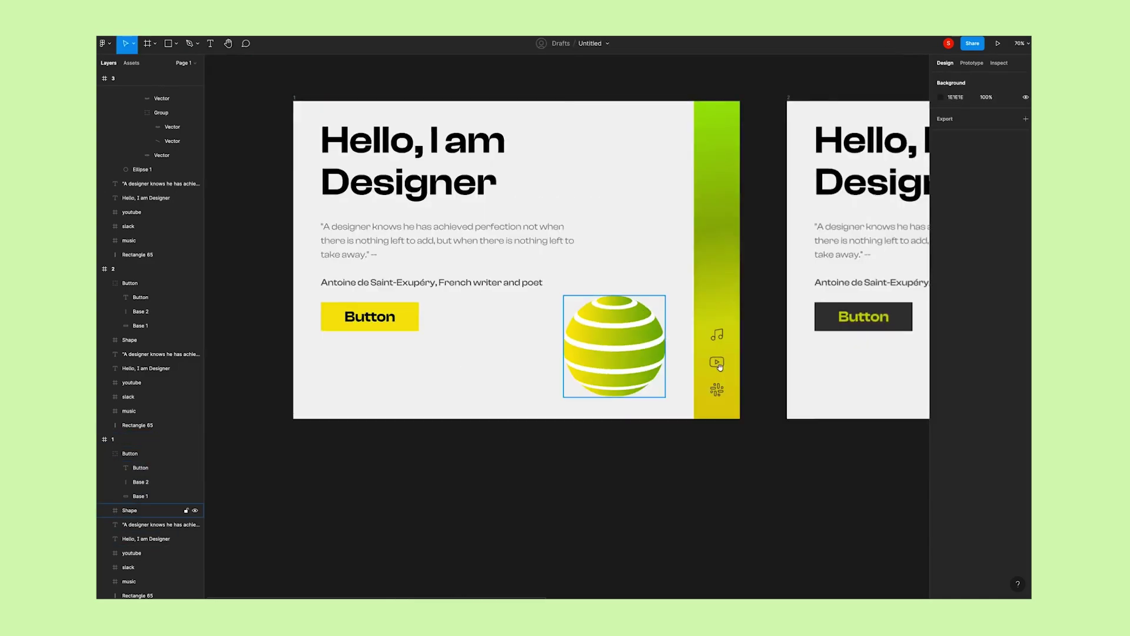
Paste the sphere stripe's yellow-to-green gradient properties onto frame 2's button base
{"action": "scroll", "coordinate": [613, 383], "scroll_direction": "right", "scroll_amount": 5}
{"action": "scroll", "coordinate": [589, 341], "scroll_direction": "right", "scroll_amount": 3}
{"action": "scroll", "coordinate": [608, 323], "scroll_direction": "up", "scroll_amount": 5}
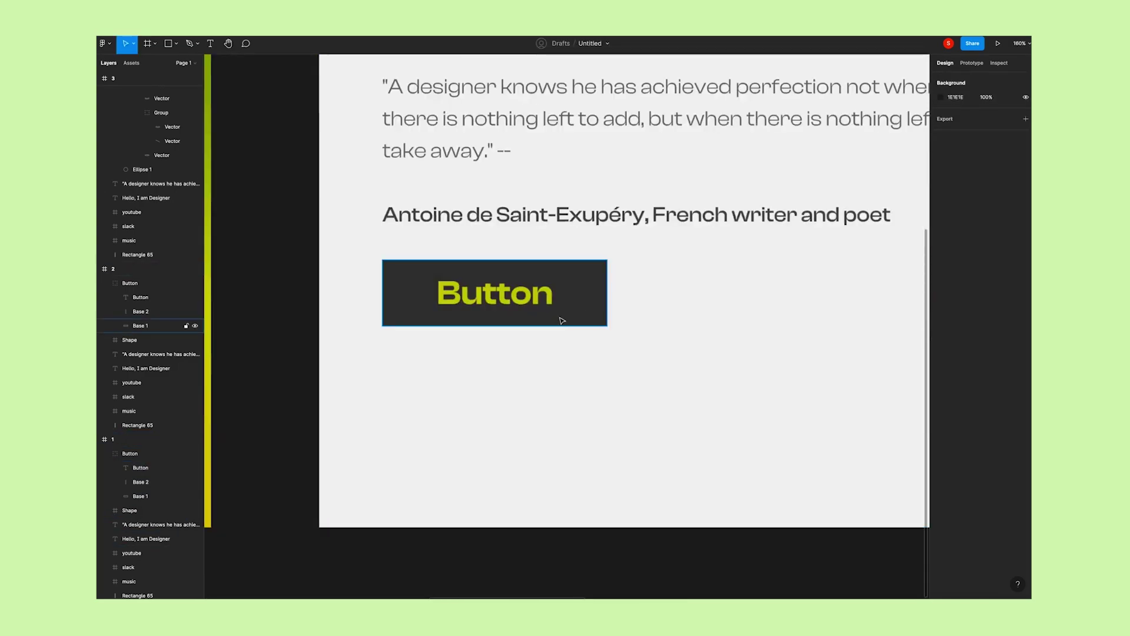
{"action": "scroll", "coordinate": [566, 321], "scroll_direction": "down", "scroll_amount": 2}
{"action": "scroll", "coordinate": [690, 340], "scroll_direction": "right", "scroll_amount": 3}
{"action": "left_click", "coordinate": [759, 292], "text": "ctrl"}
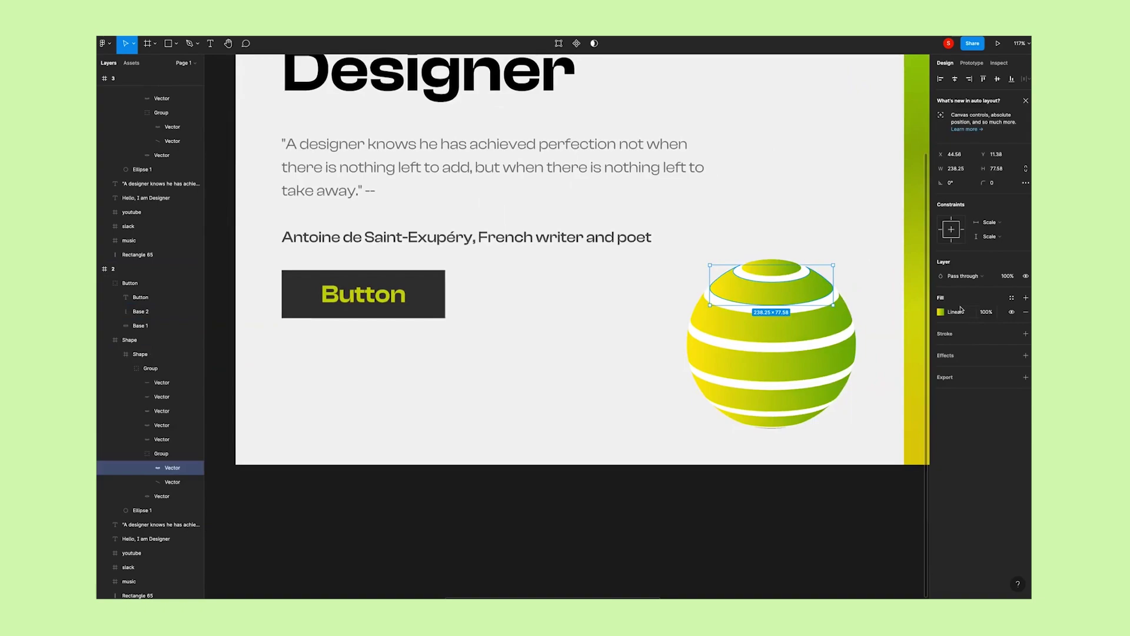
{"action": "left_click", "coordinate": [381, 343]}
{"action": "left_click", "coordinate": [429, 292], "text": "ctrl"}
{"action": "key", "text": "ctrl+alt+v"}
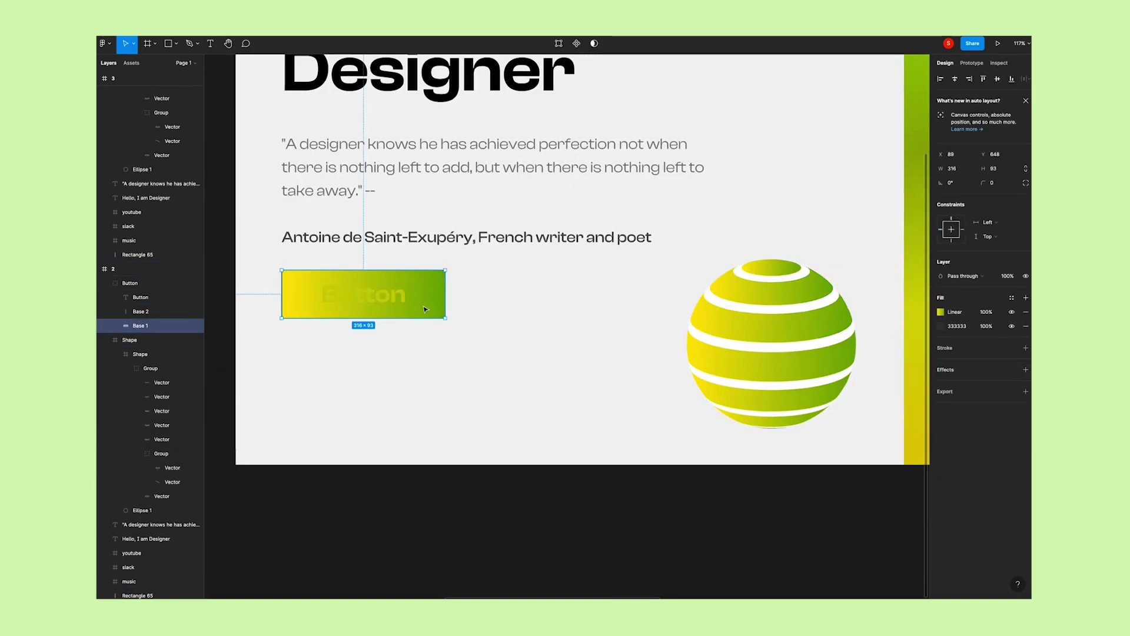
Make frame 2's Button label black and check the strip at the button's left edge
{"action": "left_click", "coordinate": [399, 303]}
{"action": "key", "text": "i"}
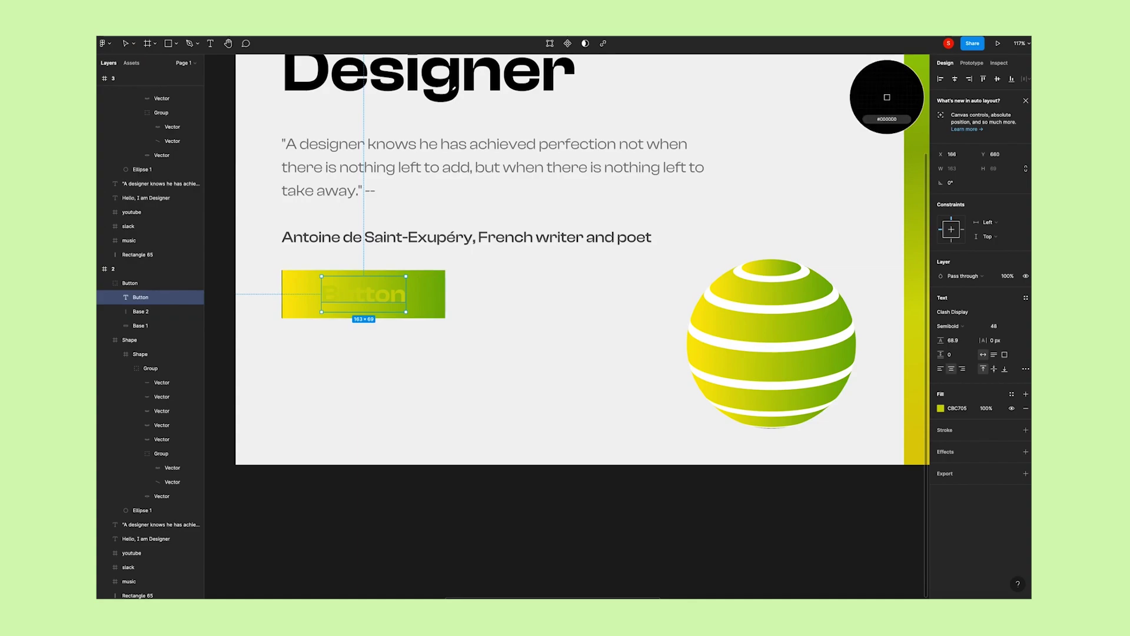
{"action": "left_click", "coordinate": [426, 108]}
{"action": "left_click", "coordinate": [542, 280]}
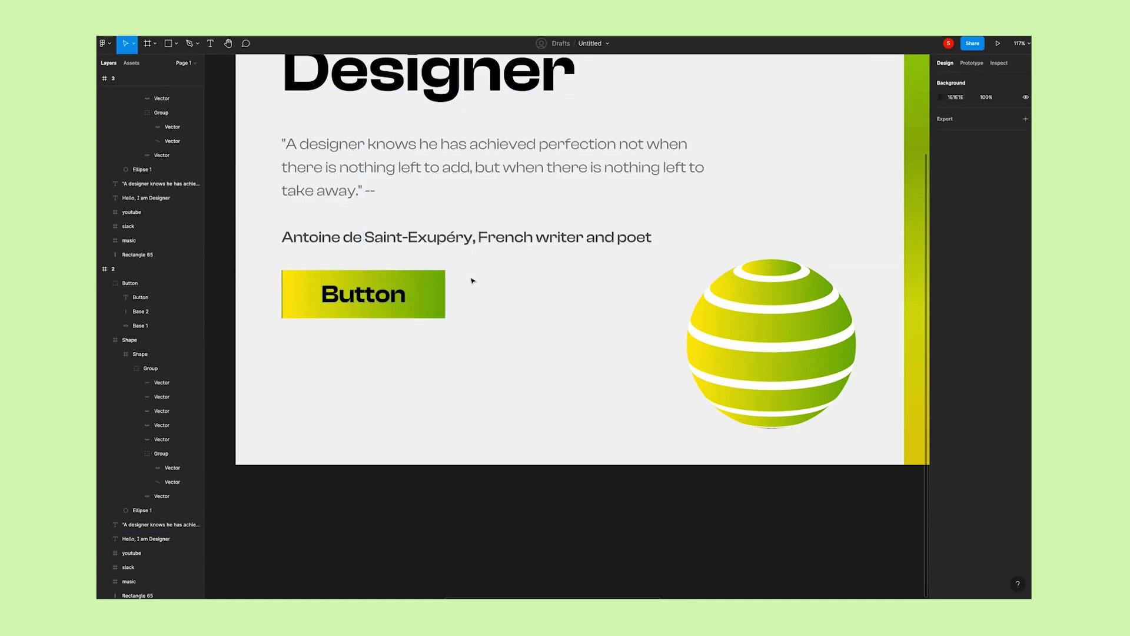
{"action": "left_click", "coordinate": [281, 300], "text": "ctrl"}
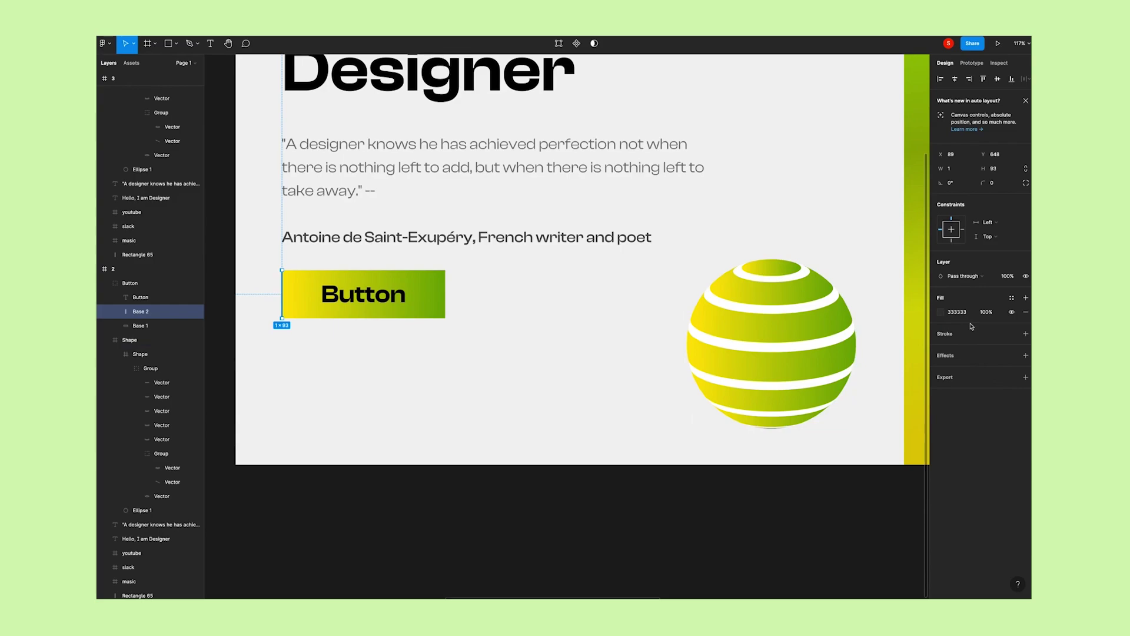
{"action": "left_click", "coordinate": [447, 389]}
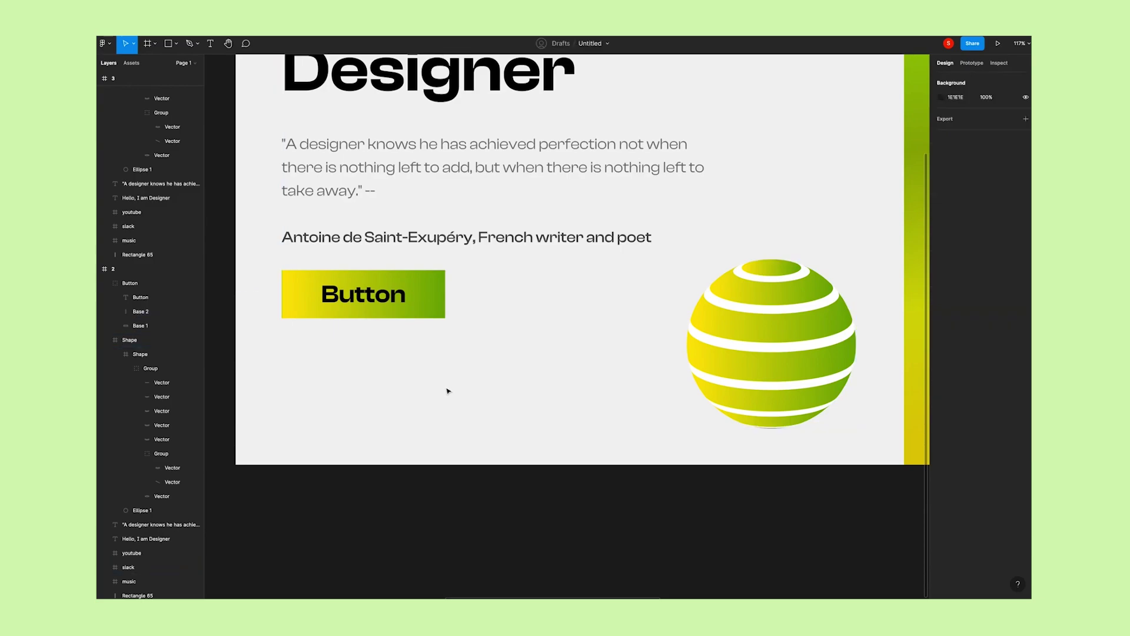
{"action": "scroll", "coordinate": [373, 349], "scroll_direction": "down", "scroll_amount": 3}
{"action": "scroll", "coordinate": [616, 330], "scroll_direction": "right", "scroll_amount": 5}
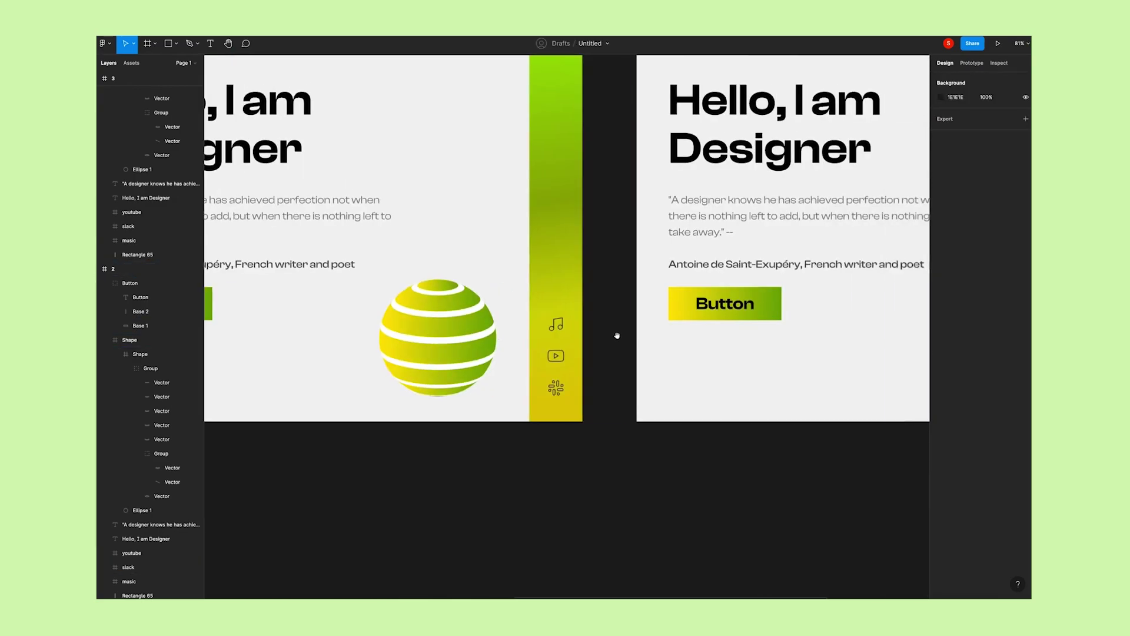
Hide the linear gradient on frame 3's button base, leaving its solid green 8BA808 fill
{"action": "left_click_drag", "start_coordinate": [616, 330], "coordinate": [581, 335]}
{"action": "left_click", "coordinate": [629, 301], "text": "ctrl"}
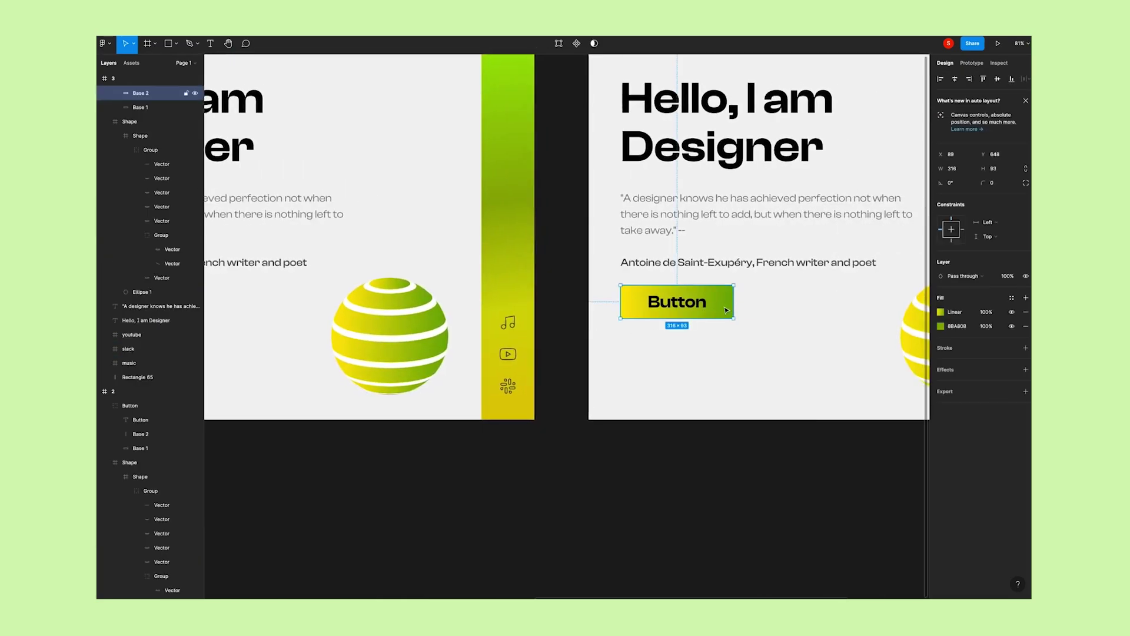
{"action": "left_click", "coordinate": [1012, 311]}
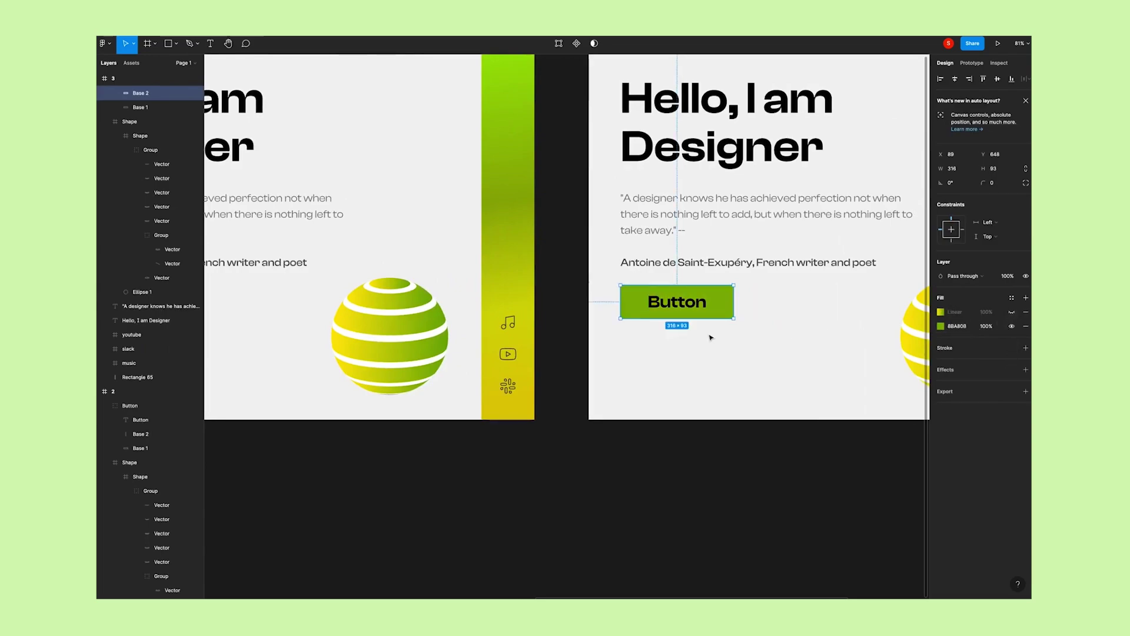
{"action": "scroll", "coordinate": [712, 337], "scroll_direction": "down", "scroll_amount": 1}
{"action": "left_click", "coordinate": [701, 439]}
{"action": "scroll", "coordinate": [701, 440], "scroll_direction": "down", "scroll_amount": 3}
{"action": "scroll", "coordinate": [651, 391], "scroll_direction": "down", "scroll_amount": 2}
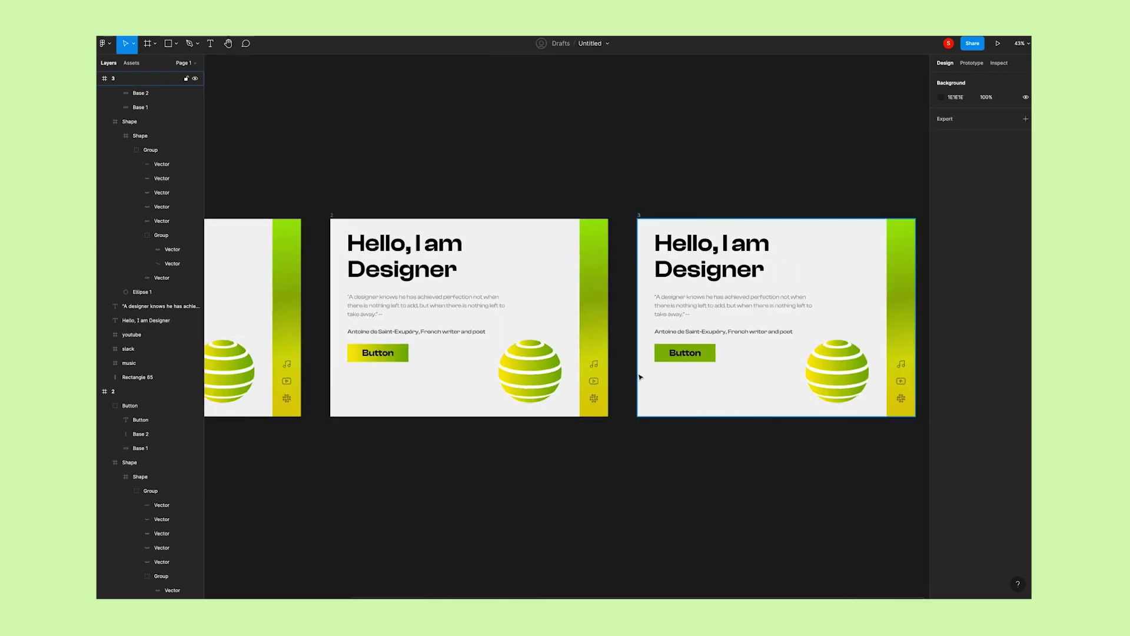
{"action": "scroll", "coordinate": [569, 303], "scroll_direction": "down", "scroll_amount": 2}
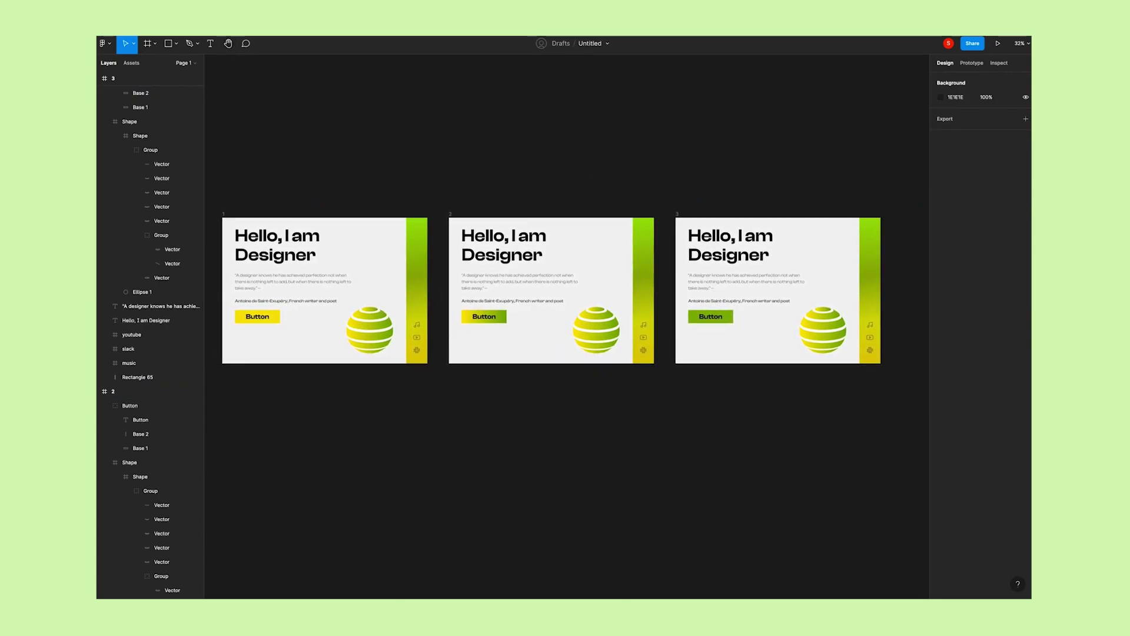
Play Flow 1 and click the button four times to step through the button animations
{"action": "left_click", "coordinate": [972, 63]}
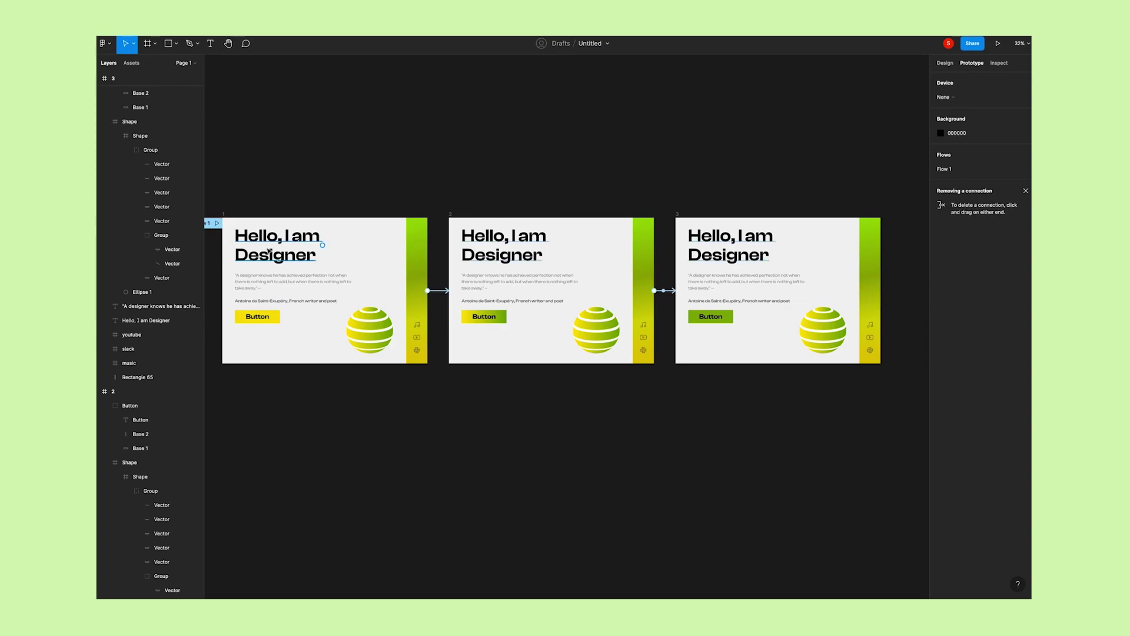
{"action": "left_click", "coordinate": [217, 223]}
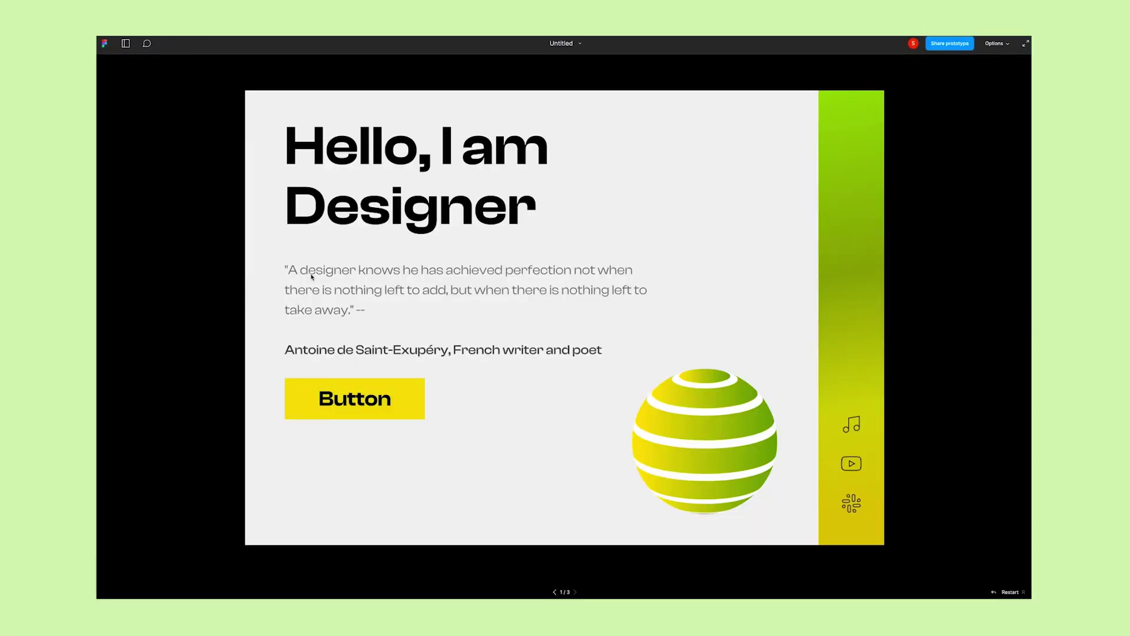
{"action": "left_click", "coordinate": [393, 408]}
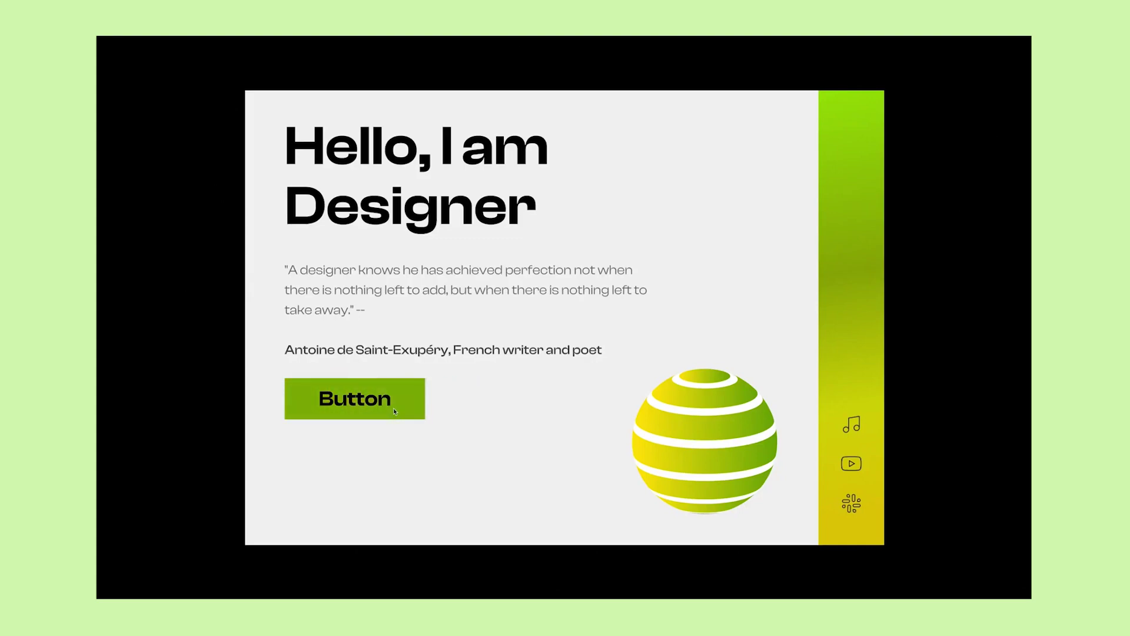
{"action": "left_click", "coordinate": [394, 409]}
{"action": "left_click", "coordinate": [401, 408]}
{"action": "left_click", "coordinate": [391, 409]}
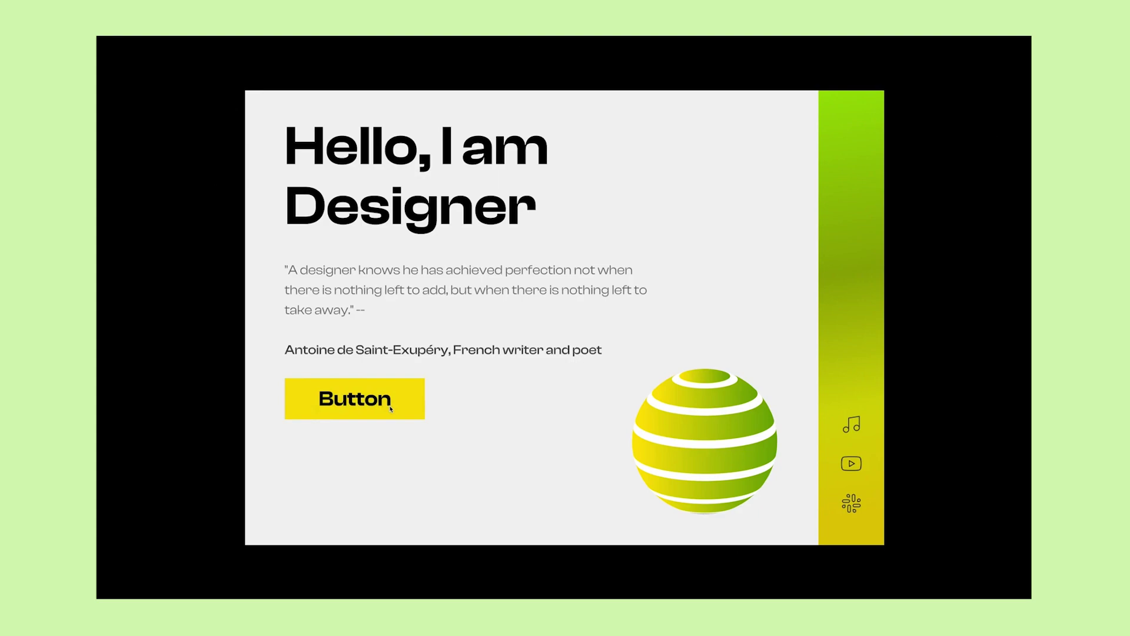